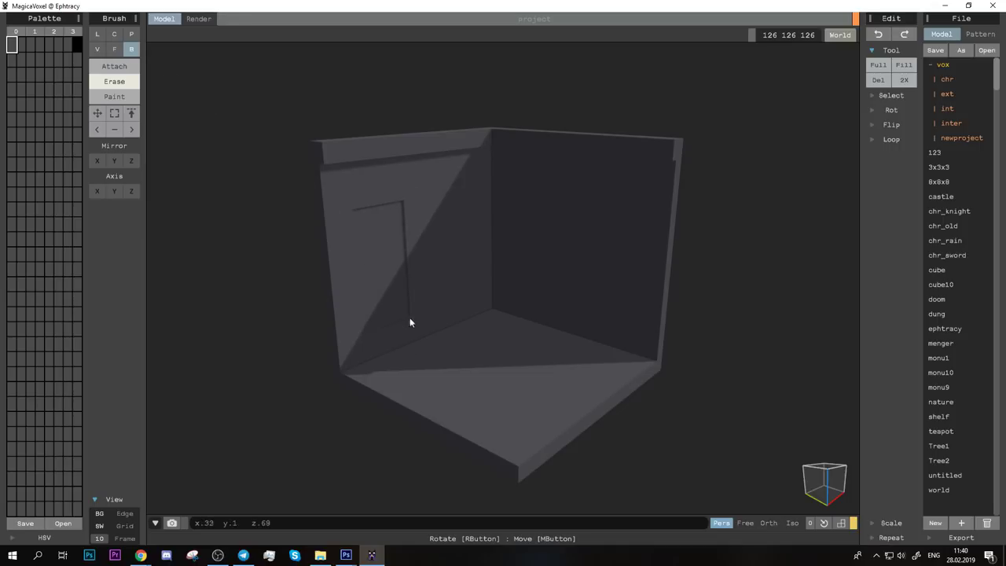
Step: Erase a tall door-shaped hole in the left wall and cut its top into steps
{"action": "left_click_drag", "start_coordinate": [409, 348], "coordinate": [409, 317]}
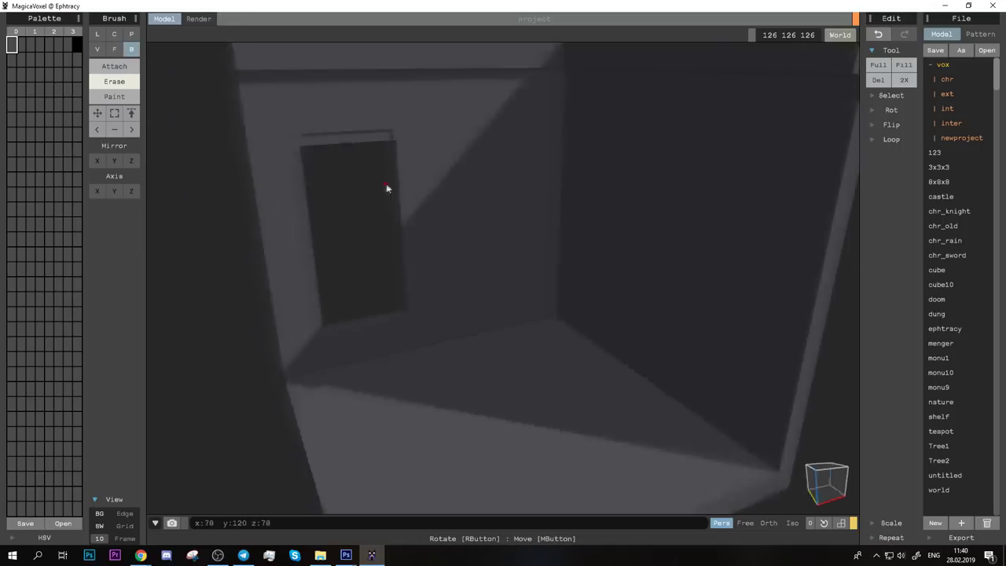
{"action": "mouse_move", "coordinate": [314, 173]}
{"action": "left_mouse_down"}
{"action": "mouse_move", "coordinate": [419, 149]}
{"action": "mouse_move", "coordinate": [412, 128]}
{"action": "left_mouse_up"}
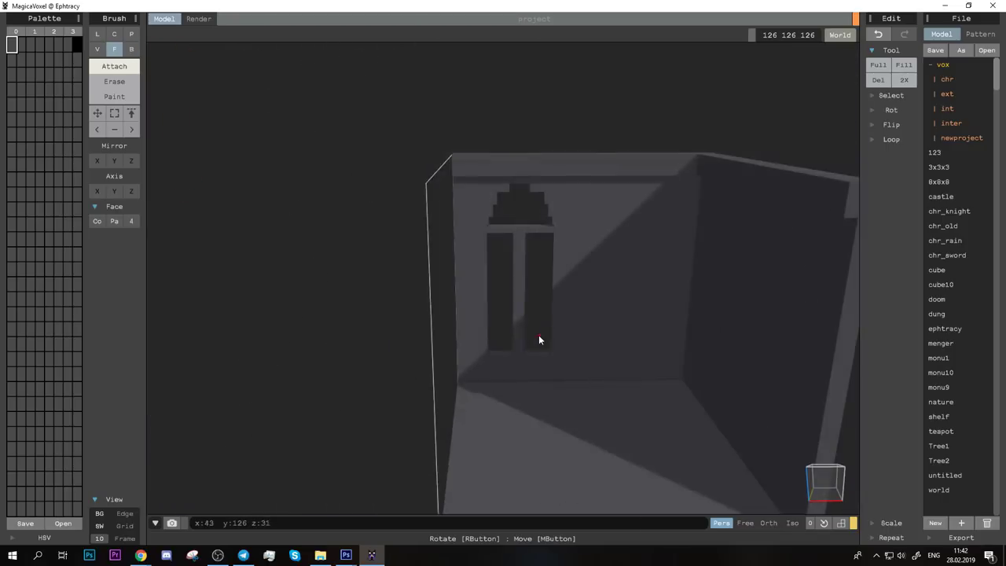
Step: Add thin box-brush trim columns along both sides of the doorway
{"action": "key", "text": "b"}
{"action": "left_click_drag", "start_coordinate": [460, 177], "coordinate": [460, 405]}
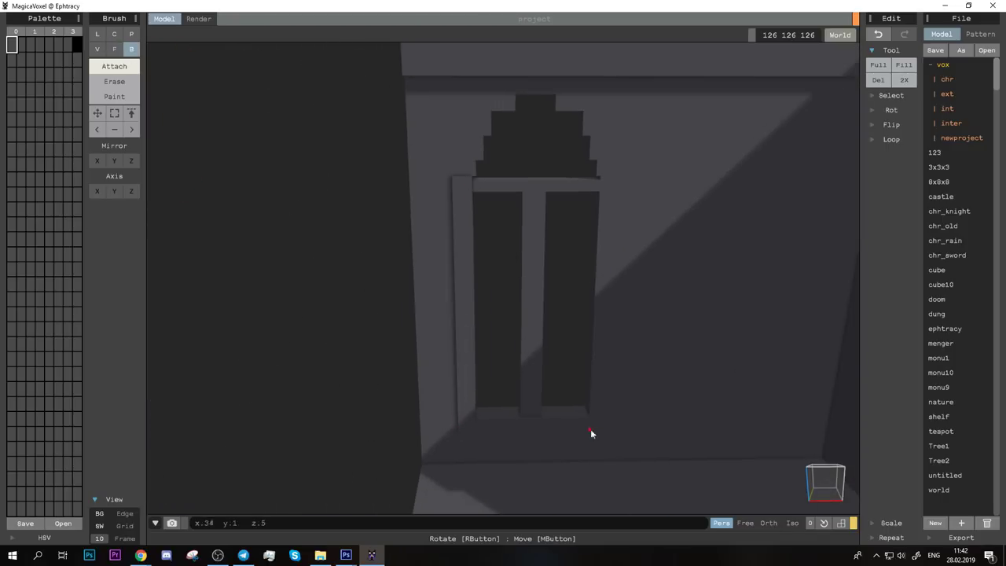
{"action": "left_click_drag", "start_coordinate": [610, 187], "coordinate": [606, 431]}
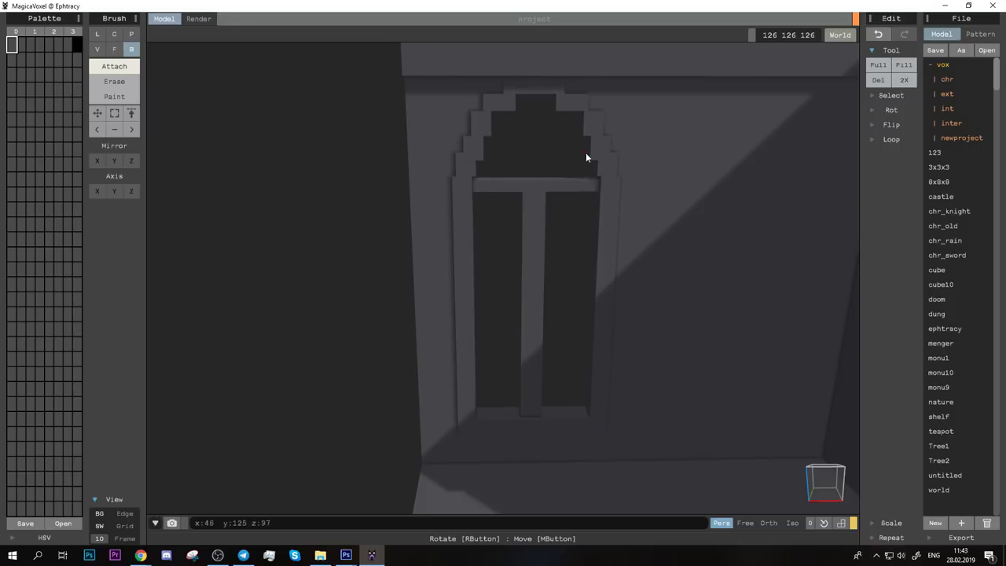
Step: Switch to the Face brush and orbit into the room to check the door trim
{"action": "scroll", "coordinate": [605, 241], "scroll_direction": "down", "scroll_amount": 5}
{"action": "key", "text": "f"}
{"action": "scroll", "coordinate": [583, 275], "scroll_direction": "up", "scroll_amount": 8}
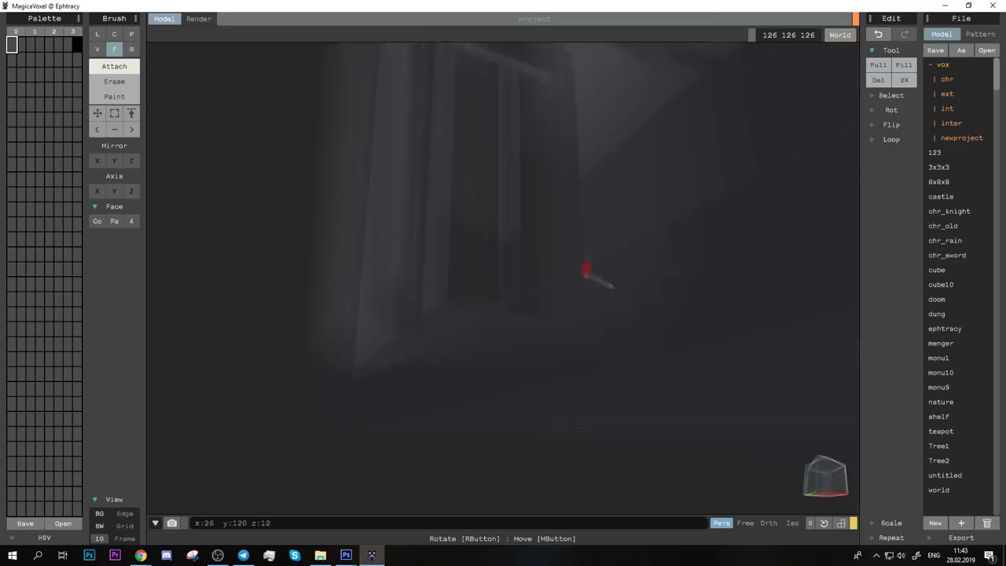
{"action": "scroll", "coordinate": [584, 275], "scroll_direction": "down", "scroll_amount": 5}
{"action": "right_click_drag", "start_coordinate": [553, 209], "coordinate": [550, 370]}
{"action": "scroll", "coordinate": [619, 298], "scroll_direction": "up", "scroll_amount": 3}
{"action": "right_click_drag", "start_coordinate": [619, 299], "coordinate": [646, 293]}
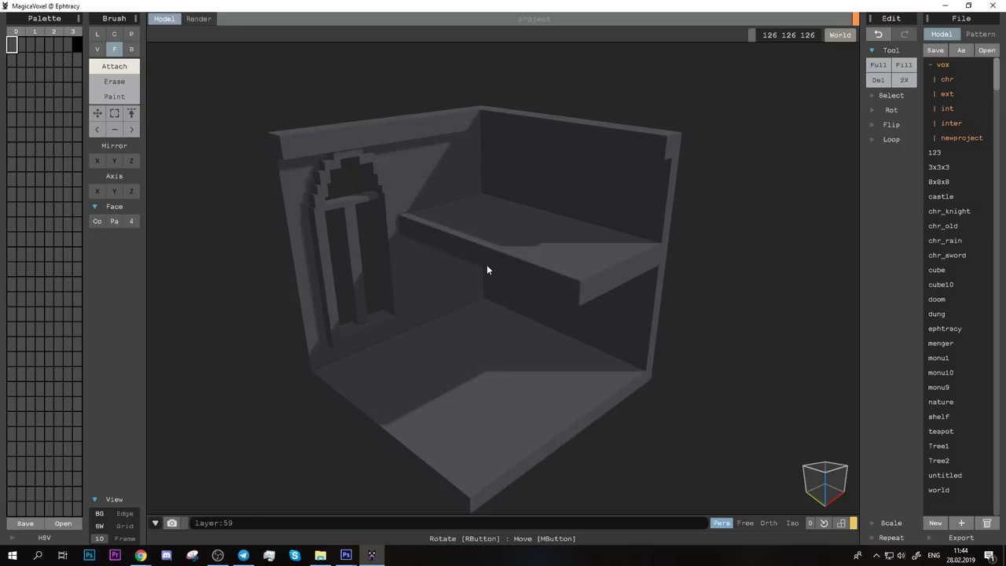
{"action": "right_click_drag", "start_coordinate": [525, 249], "coordinate": [420, 317]}
{"action": "scroll", "coordinate": [494, 209], "scroll_direction": "up", "scroll_amount": 3}
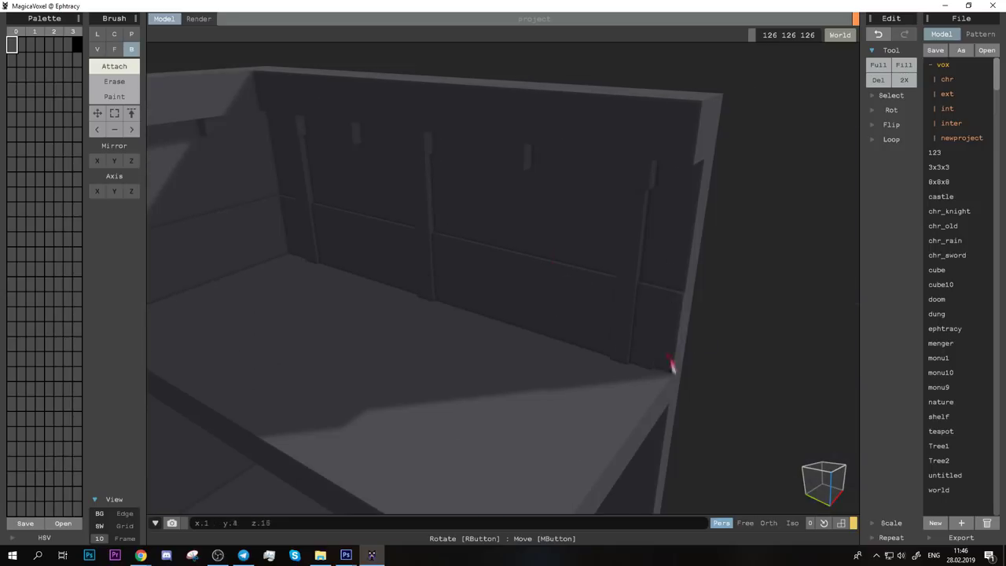
Step: Build vertical posts and a horizontal rail along the back wall, alternating Box and Face brushes
{"action": "right_click_drag", "start_coordinate": [667, 345], "coordinate": [375, 269]}
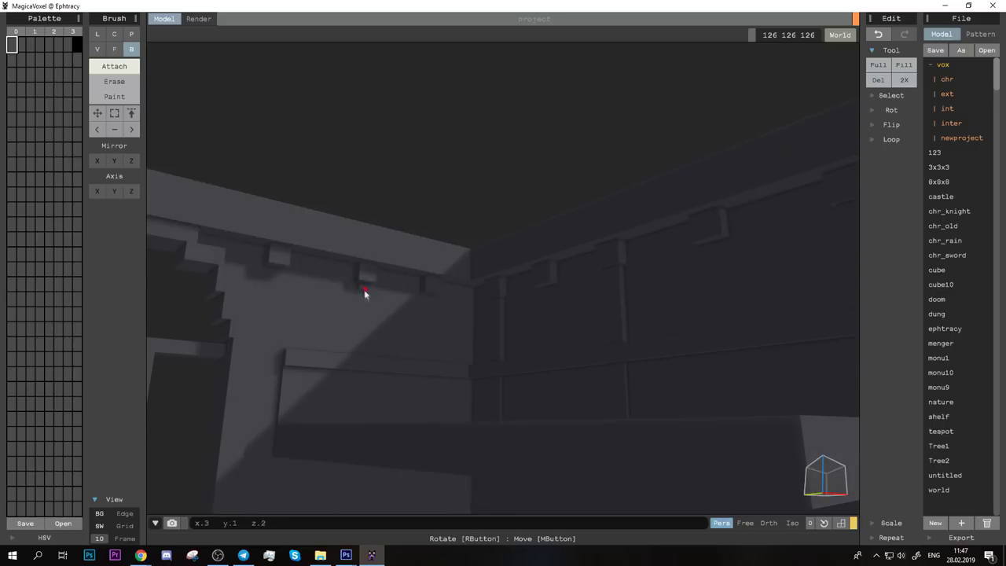
{"action": "key", "text": "f"}
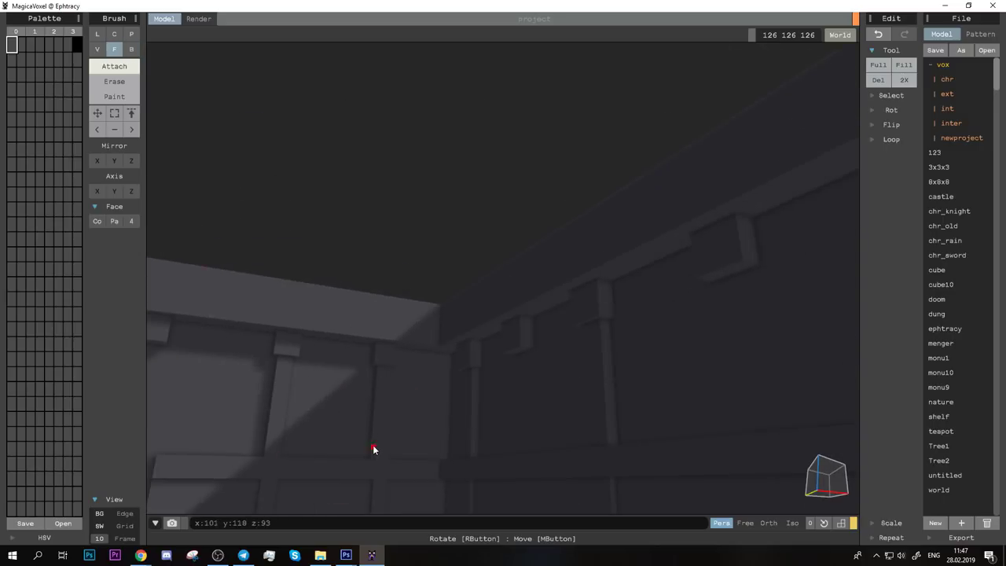
{"action": "key", "text": "b"}
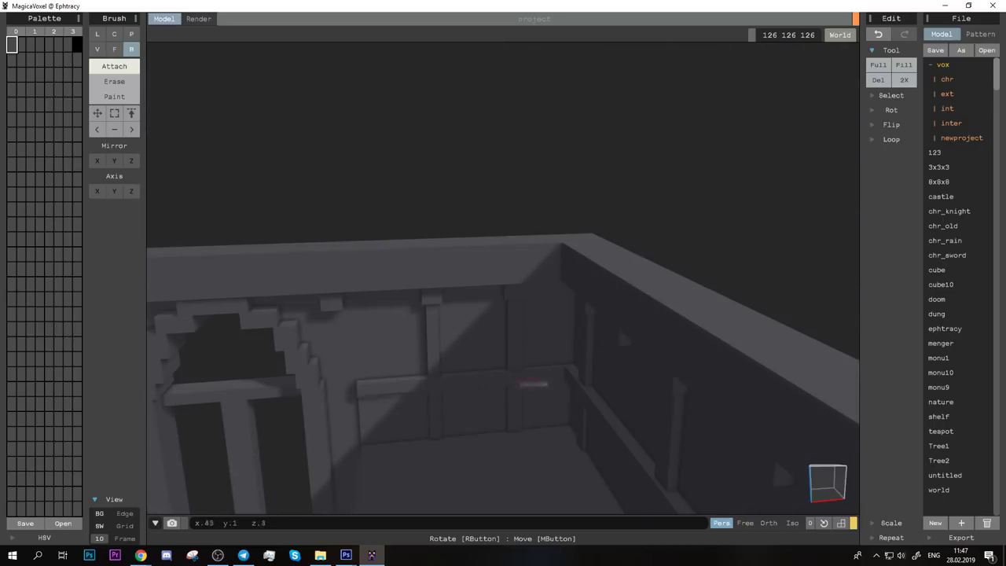
{"action": "key", "text": "f"}
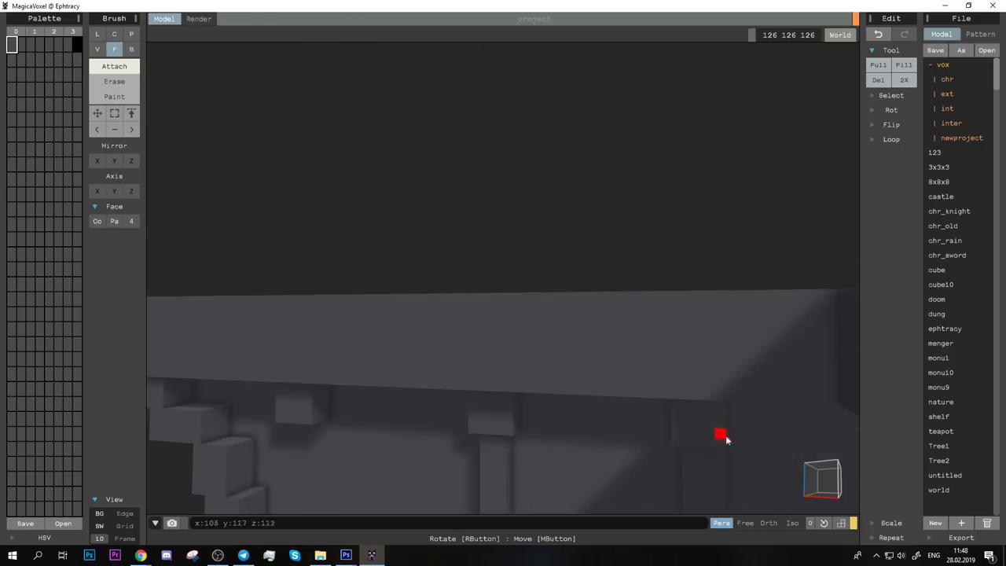
{"action": "key", "text": "b"}
{"action": "right_click_drag", "start_coordinate": [603, 481], "coordinate": [529, 343]}
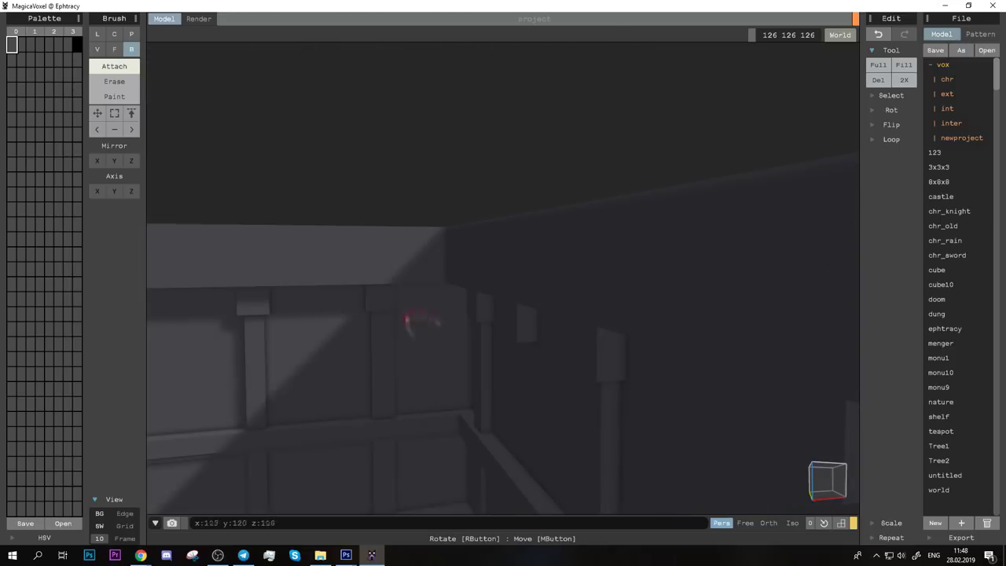
{"action": "key", "text": "f"}
{"action": "right_click_drag", "start_coordinate": [398, 304], "coordinate": [176, 278]}
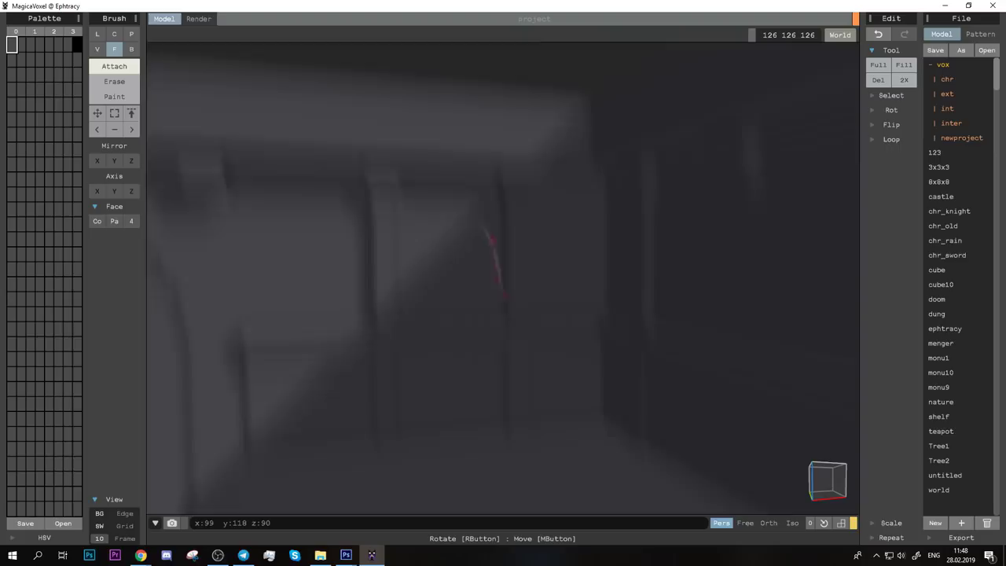
{"action": "key", "text": "b"}
{"action": "key", "text": "v"}
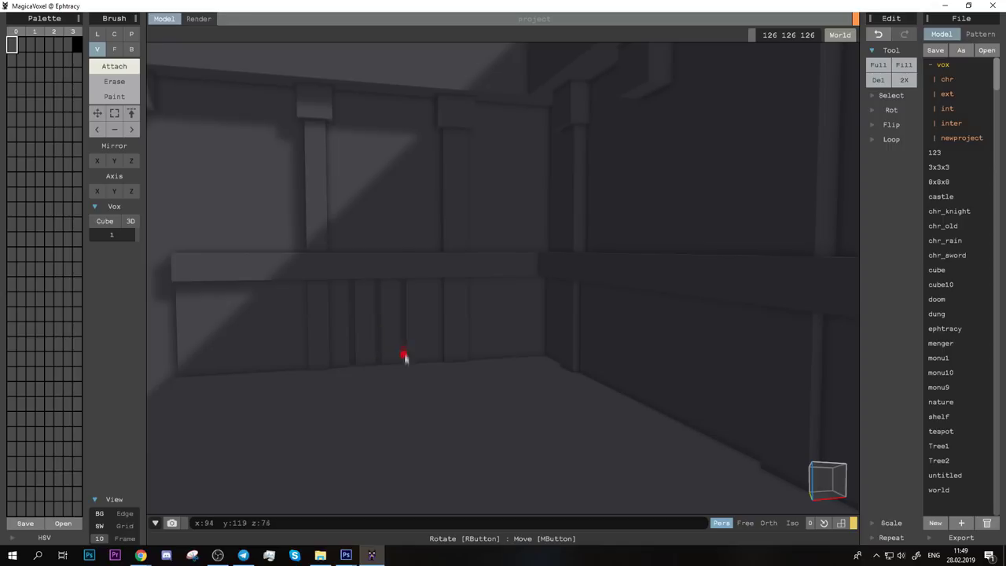
Step: Cut plank grooves across the floor with the Box brush
{"action": "scroll", "coordinate": [426, 440], "scroll_direction": "down", "scroll_amount": 5}
{"action": "mouse_move", "coordinate": [466, 389]}
{"action": "right_mouse_down"}
{"action": "mouse_move", "coordinate": [495, 385]}
{"action": "mouse_move", "coordinate": [335, 409]}
{"action": "right_mouse_up"}
{"action": "scroll", "coordinate": [504, 429], "scroll_direction": "up", "scroll_amount": 4}
{"action": "scroll", "coordinate": [503, 429], "scroll_direction": "down", "scroll_amount": 4}
{"action": "key", "text": "b"}
{"action": "left_click_drag", "start_coordinate": [427, 361], "coordinate": [683, 444]}
{"action": "scroll", "coordinate": [385, 374], "scroll_direction": "up", "scroll_amount": 3}
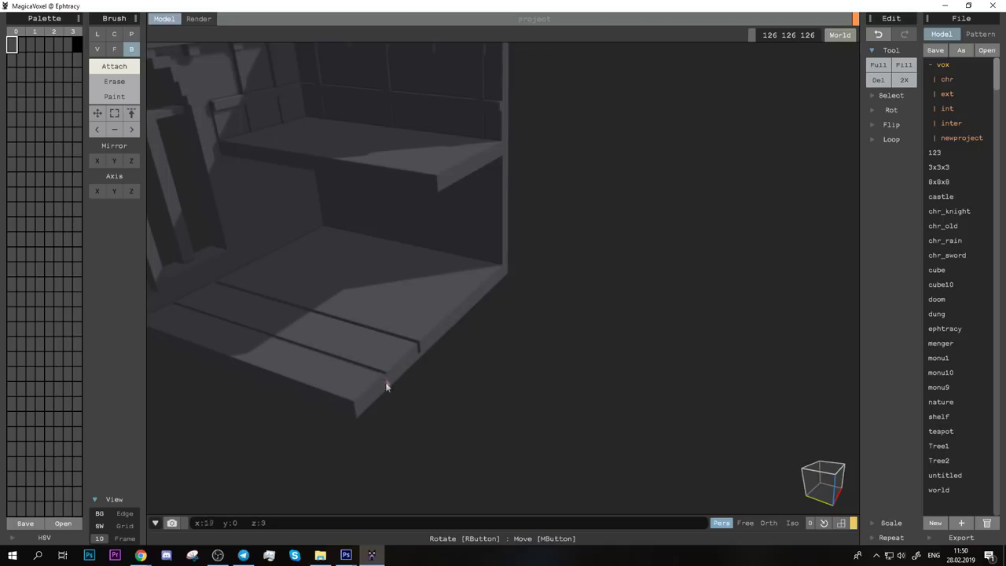
{"action": "mouse_move", "coordinate": [453, 326]}
{"action": "right_mouse_down"}
{"action": "mouse_move", "coordinate": [408, 319]}
{"action": "mouse_move", "coordinate": [522, 291]}
{"action": "right_mouse_up"}
{"action": "scroll", "coordinate": [521, 294], "scroll_direction": "up", "scroll_amount": 3}
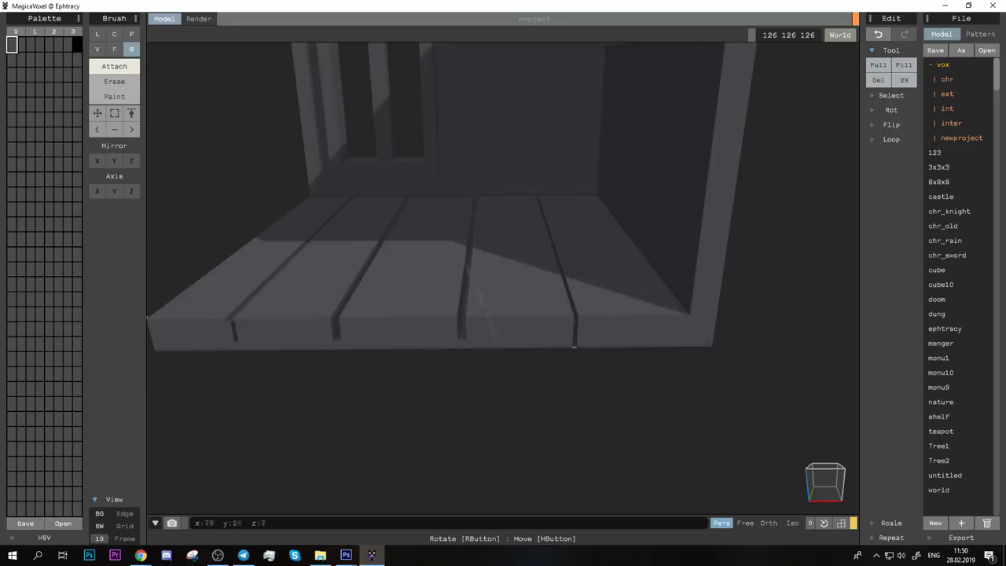
{"action": "scroll", "coordinate": [503, 352], "scroll_direction": "up", "scroll_amount": 2}
Step: Add small crack notches to the floor planks with the single-voxel brush
{"action": "key", "text": "f"}
{"action": "scroll", "coordinate": [330, 267], "scroll_direction": "down", "scroll_amount": 2}
{"action": "key", "text": "v"}
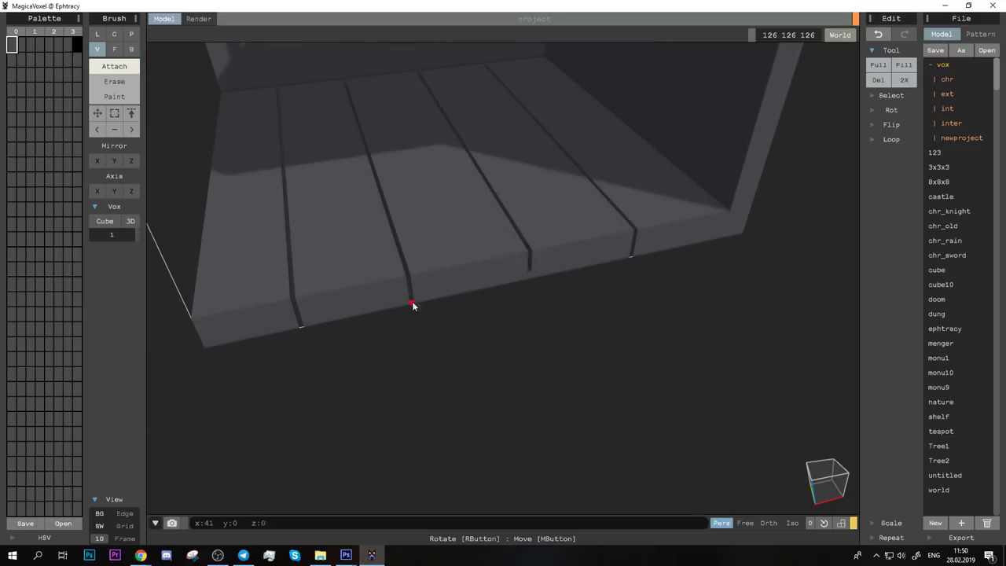
{"action": "scroll", "coordinate": [509, 387], "scroll_direction": "up", "scroll_amount": 3}
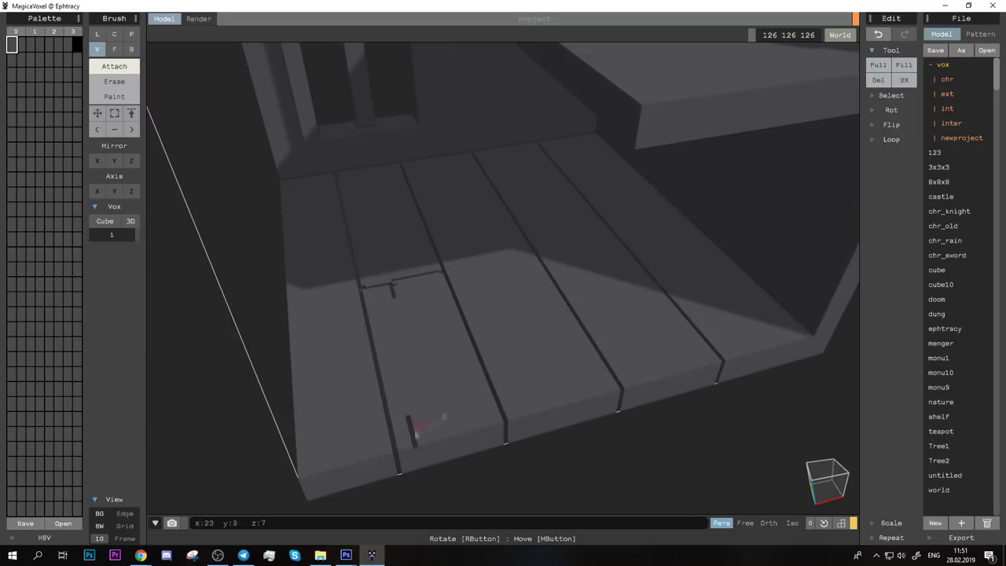
{"action": "right_click_drag", "start_coordinate": [488, 203], "coordinate": [504, 421]}
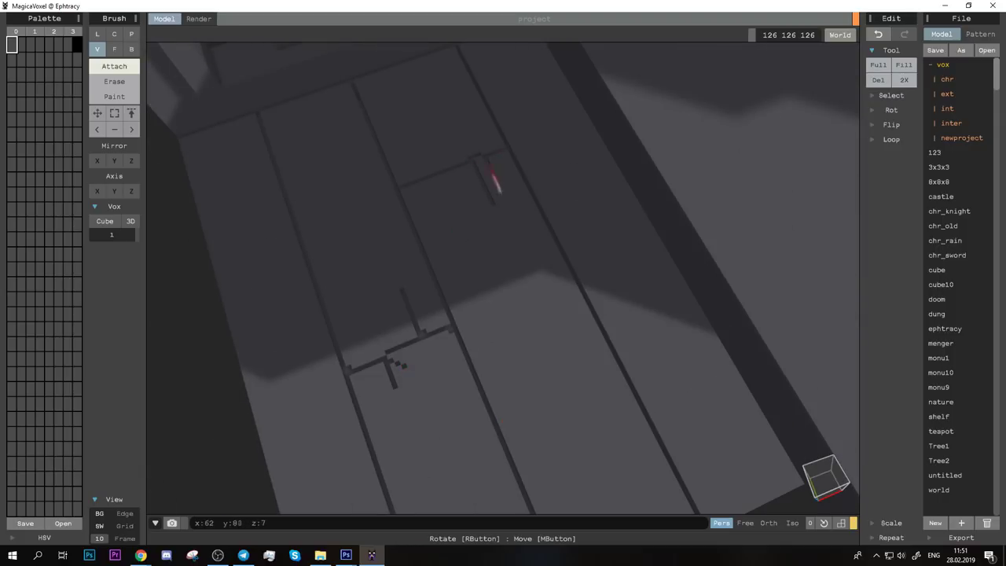
{"action": "scroll", "coordinate": [456, 251], "scroll_direction": "down", "scroll_amount": 3}
{"action": "right_click_drag", "start_coordinate": [456, 252], "coordinate": [508, 272]}
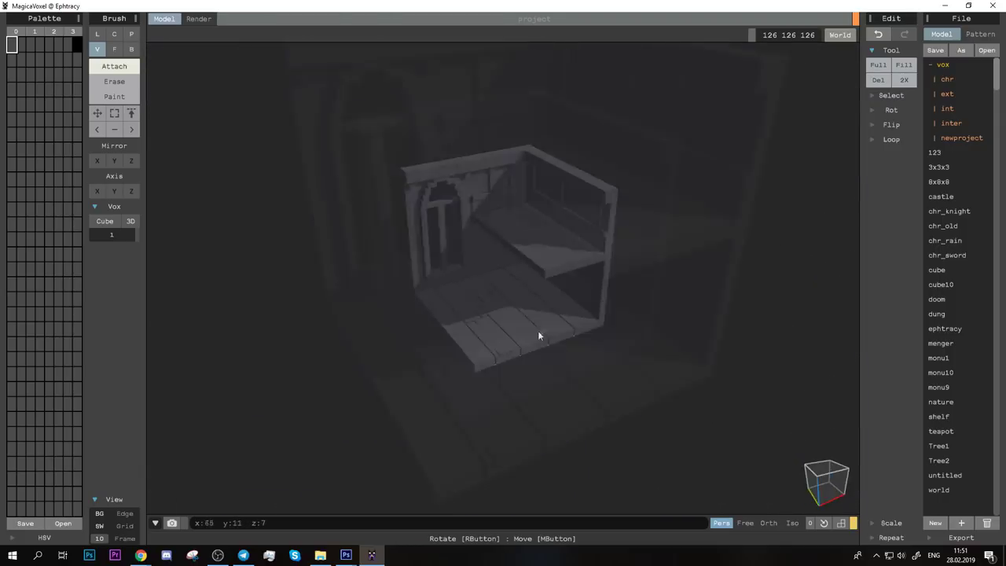
{"action": "key", "text": "b"}
{"action": "scroll", "coordinate": [463, 411], "scroll_direction": "up", "scroll_amount": 5}
{"action": "right_click_drag", "start_coordinate": [463, 411], "coordinate": [488, 409]}
{"action": "scroll", "coordinate": [527, 340], "scroll_direction": "down", "scroll_amount": 3}
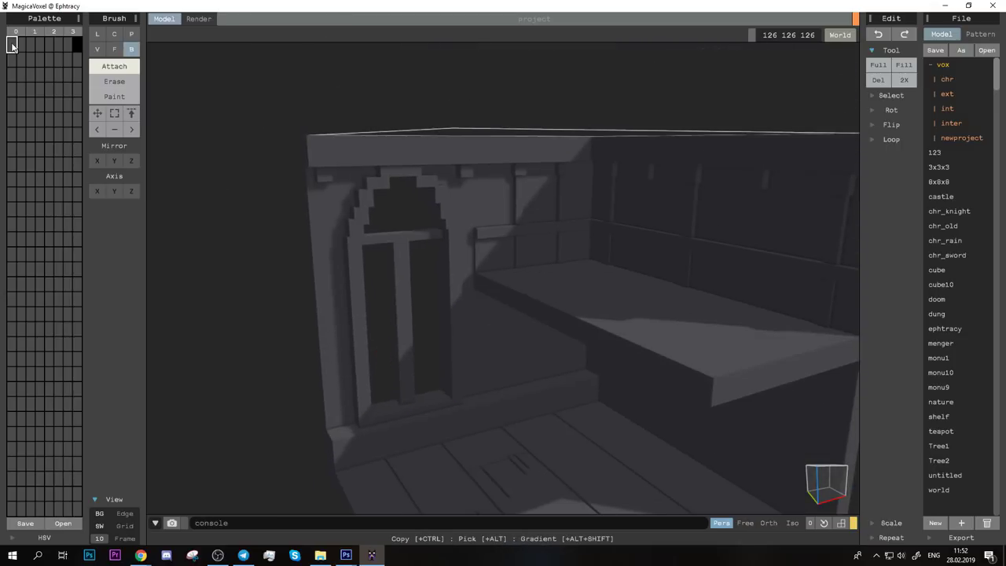
Step: Mix a dark wood brown (89 60 51) in a new palette slot for face painting
{"action": "left_click", "coordinate": [44, 538]}
{"action": "left_click_drag", "start_coordinate": [47, 515], "coordinate": [22, 514]}
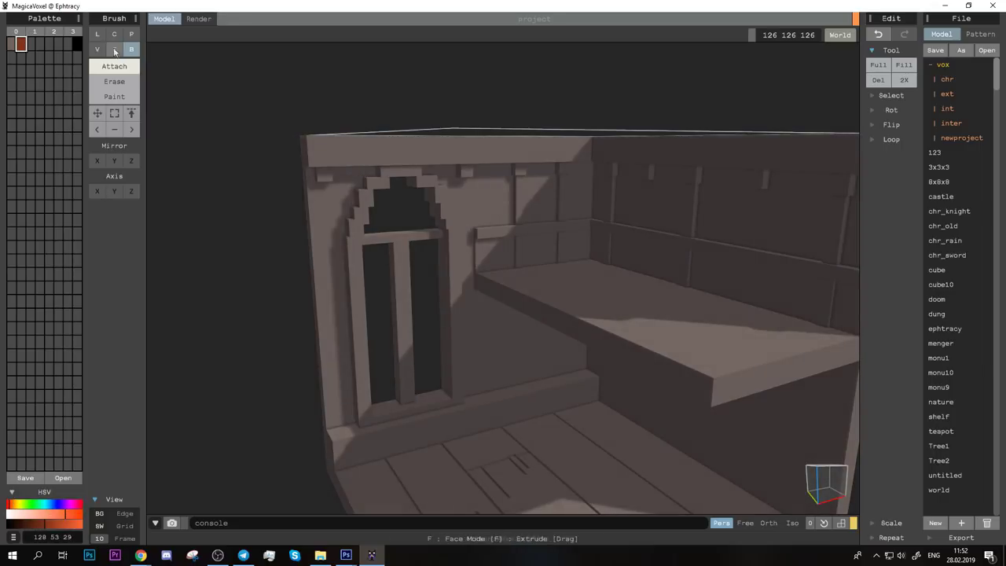
{"action": "key", "text": "f"}
{"action": "left_click", "coordinate": [640, 151]}
{"action": "left_click_drag", "start_coordinate": [47, 518], "coordinate": [38, 525]}
Step: Paint the top beam, wall posts, rail and arched door frame dark brown
{"action": "left_click", "coordinate": [556, 197]}
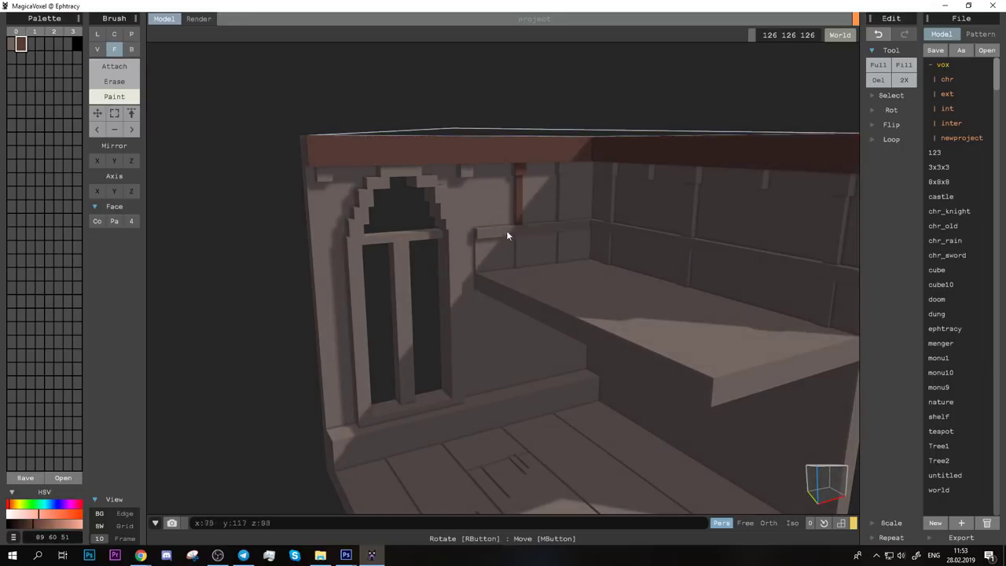
{"action": "left_click_drag", "start_coordinate": [506, 231], "coordinate": [609, 173]}
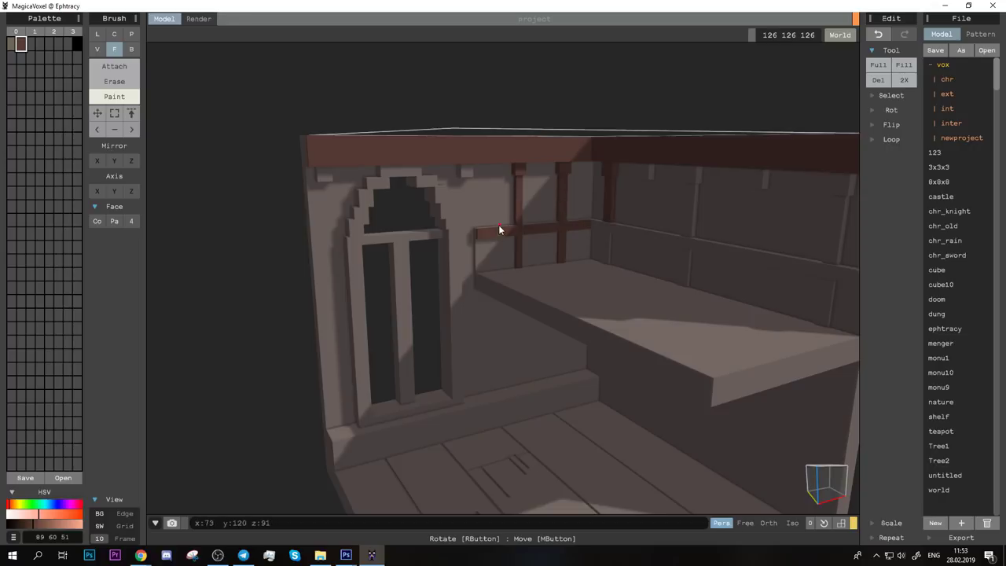
{"action": "right_click_drag", "start_coordinate": [693, 207], "coordinate": [458, 220]}
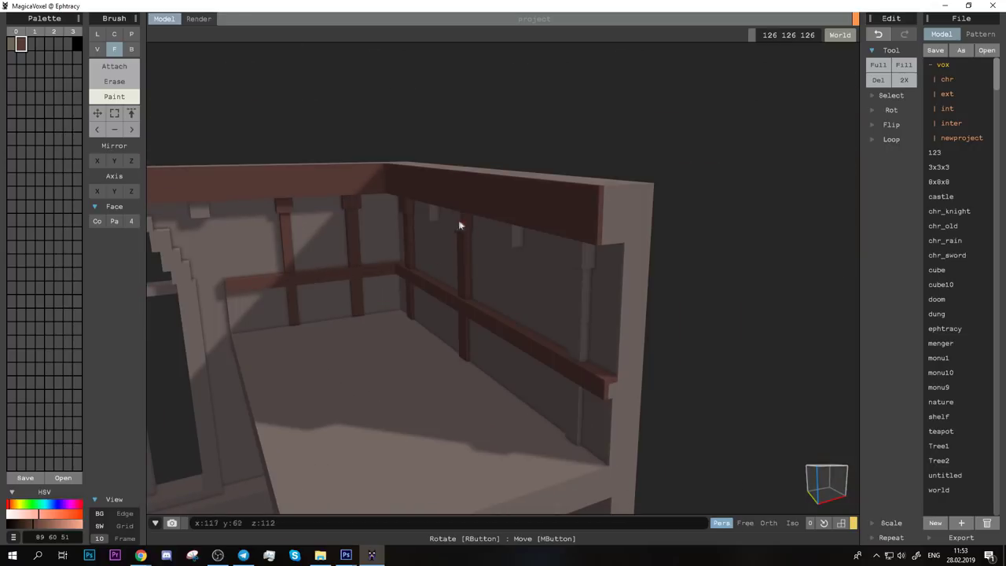
{"action": "right_click_drag", "start_coordinate": [582, 257], "coordinate": [559, 310]}
{"action": "left_click_drag", "start_coordinate": [382, 207], "coordinate": [432, 250]}
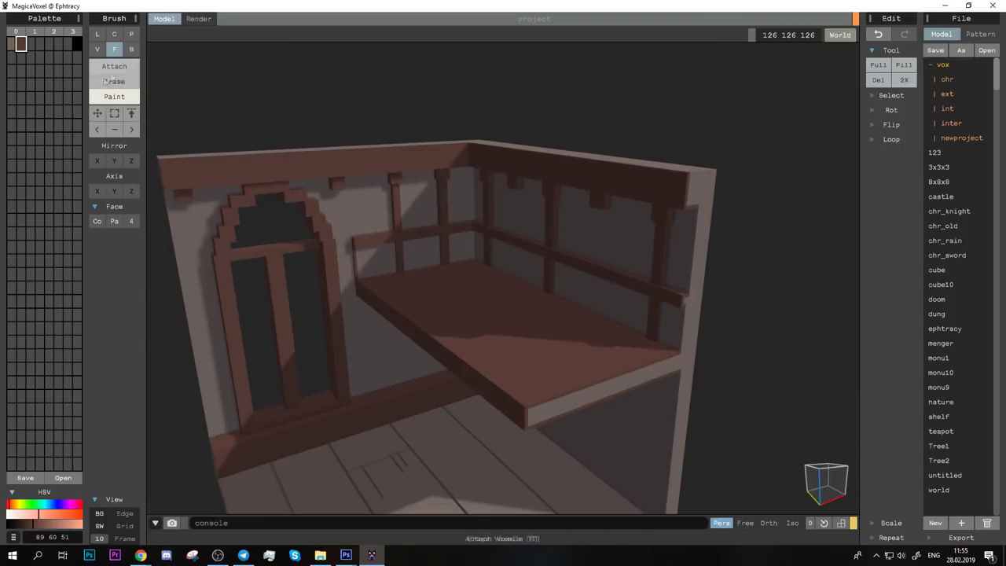
Step: Paint two lower wall panels in a new orange colour
{"action": "left_click", "coordinate": [30, 43]}
{"action": "left_click_drag", "start_coordinate": [375, 260], "coordinate": [420, 252]}
{"action": "left_click", "coordinate": [51, 516]}
{"action": "left_click", "coordinate": [13, 504]}
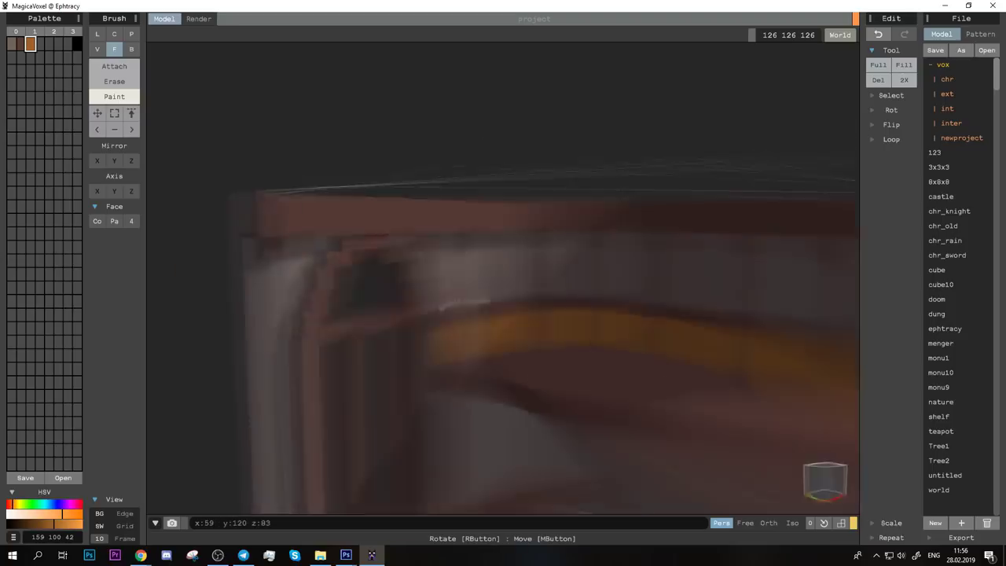
Step: Paint the floor boards in a darker brown from another palette slot
{"action": "left_click", "coordinate": [41, 43]}
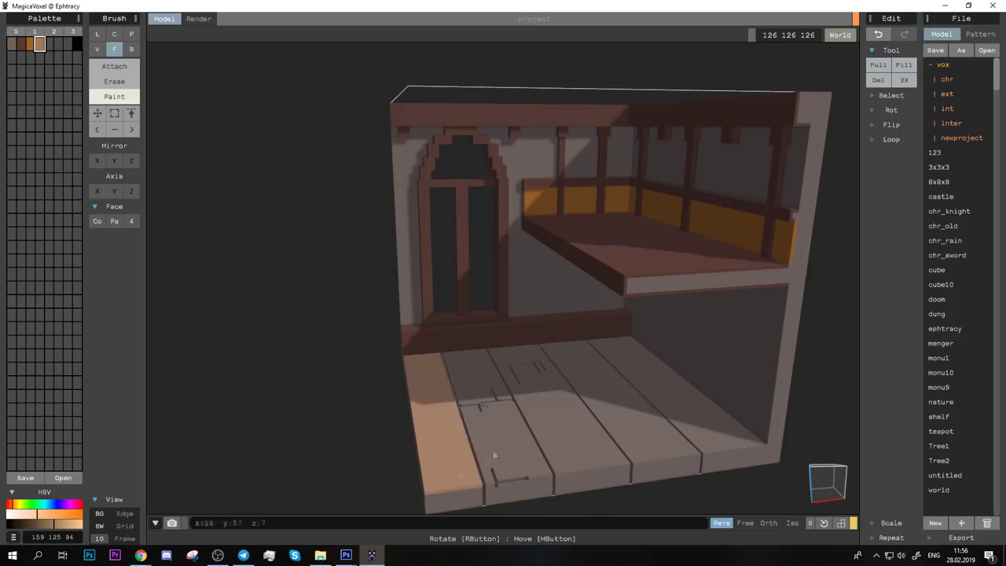
{"action": "left_click", "coordinate": [461, 472]}
{"action": "left_click_drag", "start_coordinate": [62, 517], "coordinate": [44, 530]}
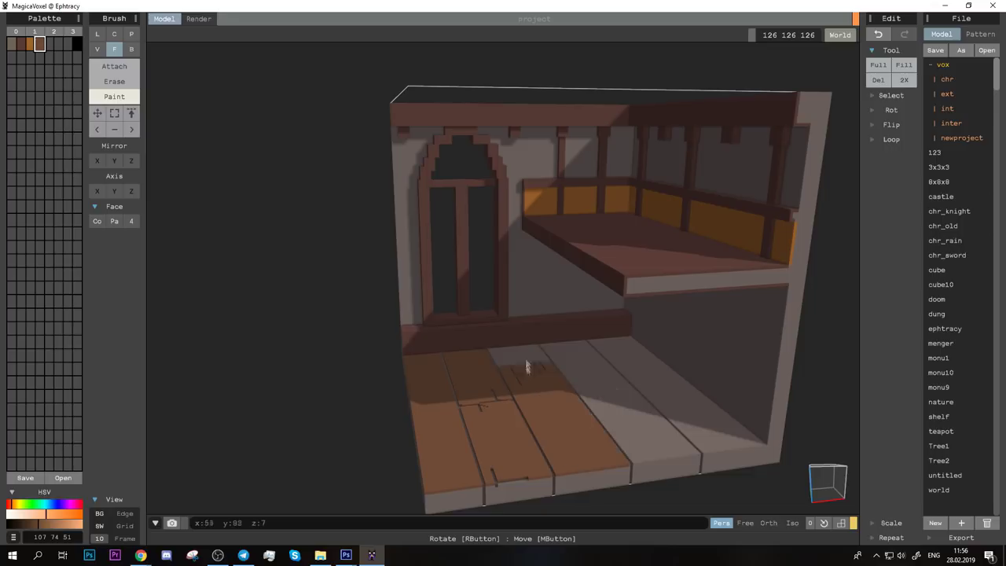
{"action": "left_click_drag", "start_coordinate": [526, 366], "coordinate": [731, 462]}
Step: Orbit around the room to review the bench and railing, then set the brush to Attach
{"action": "scroll", "coordinate": [731, 461], "scroll_direction": "up", "scroll_amount": 5}
{"action": "mouse_move", "coordinate": [460, 460]}
{"action": "right_mouse_down"}
{"action": "mouse_move", "coordinate": [534, 271]}
{"action": "mouse_move", "coordinate": [299, 249]}
{"action": "right_mouse_up"}
{"action": "scroll", "coordinate": [299, 250], "scroll_direction": "down", "scroll_amount": 5}
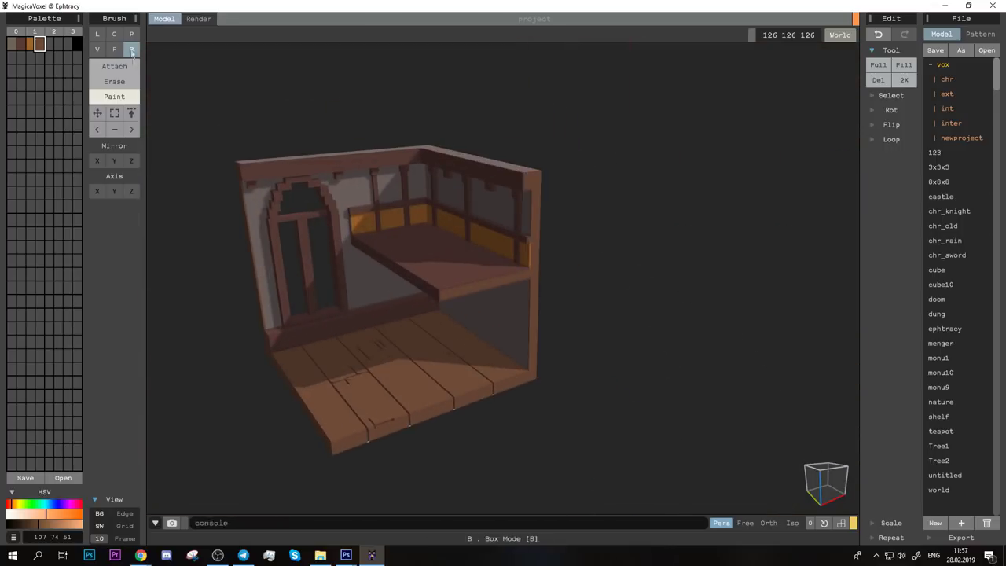
{"action": "right_click_drag", "start_coordinate": [472, 259], "coordinate": [175, 191]}
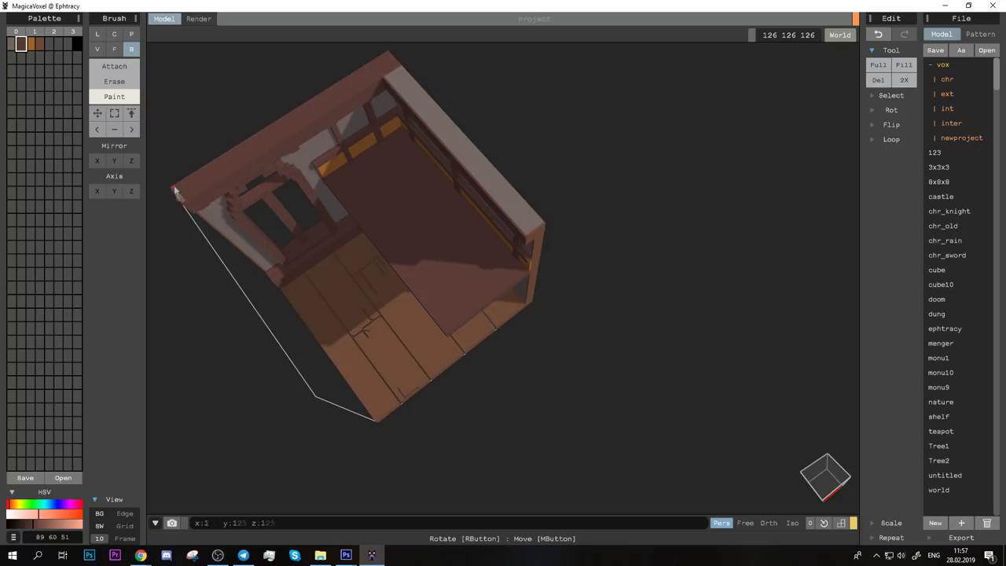
{"action": "mouse_move", "coordinate": [535, 222]}
{"action": "right_mouse_down"}
{"action": "mouse_move", "coordinate": [286, 287]}
{"action": "mouse_move", "coordinate": [375, 173]}
{"action": "mouse_move", "coordinate": [456, 249]}
{"action": "mouse_move", "coordinate": [416, 340]}
{"action": "right_mouse_up"}
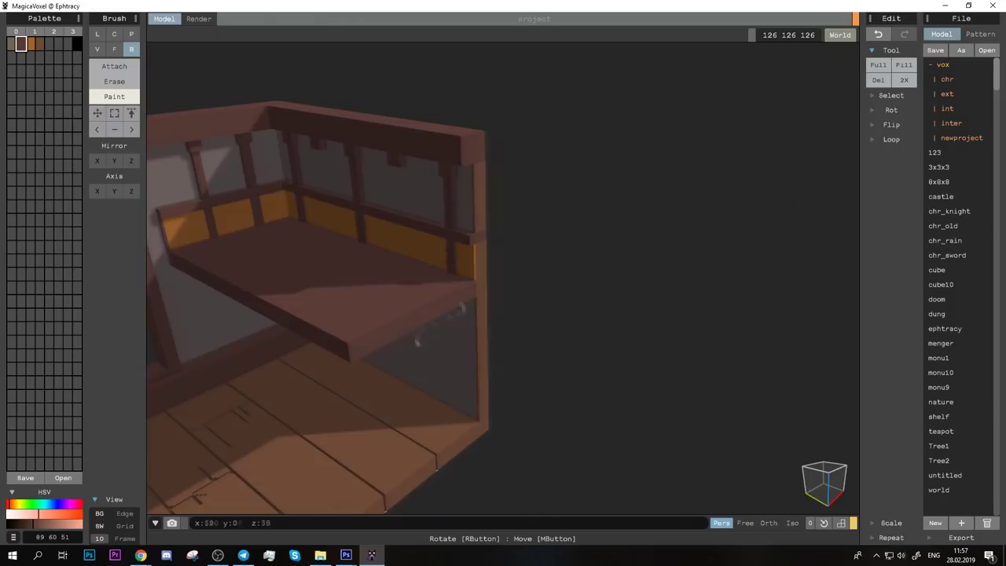
{"action": "right_click_drag", "start_coordinate": [507, 312], "coordinate": [306, 254]}
{"action": "scroll", "coordinate": [545, 332], "scroll_direction": "down", "scroll_amount": 2}
{"action": "scroll", "coordinate": [545, 332], "scroll_direction": "up", "scroll_amount": 3}
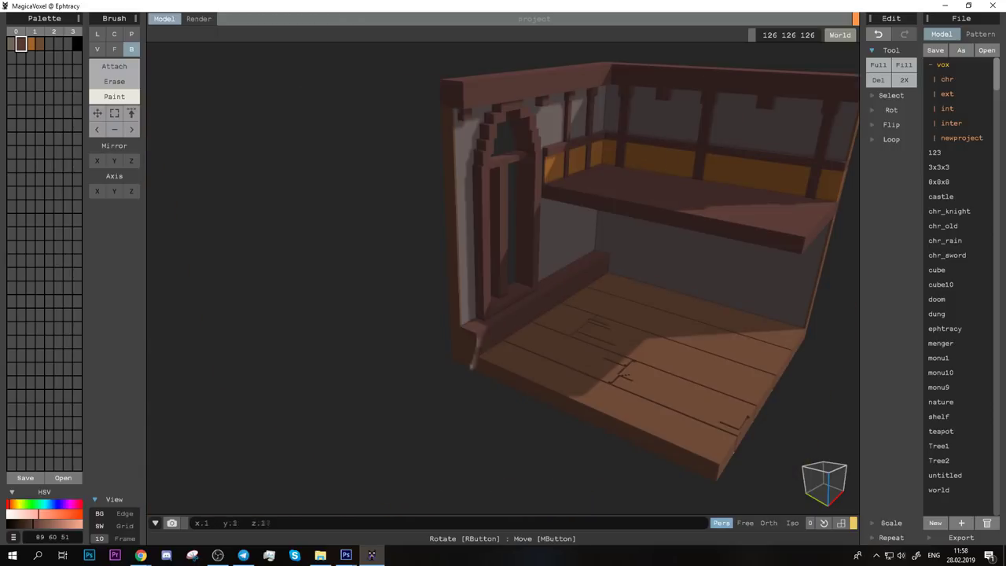
{"action": "scroll", "coordinate": [420, 314], "scroll_direction": "up", "scroll_amount": 5}
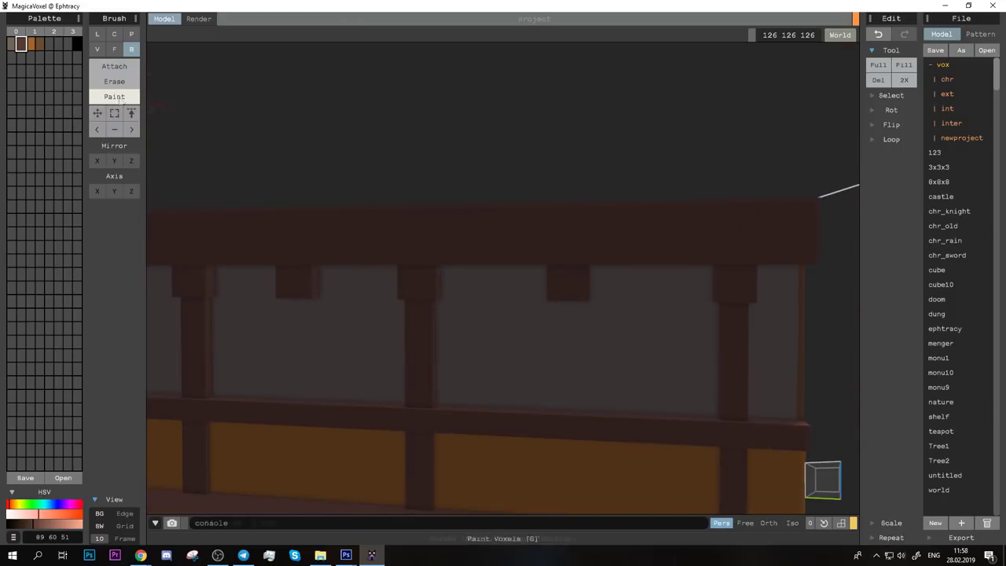
{"action": "key", "text": "1"}
{"action": "right_click_drag", "start_coordinate": [687, 391], "coordinate": [629, 408]}
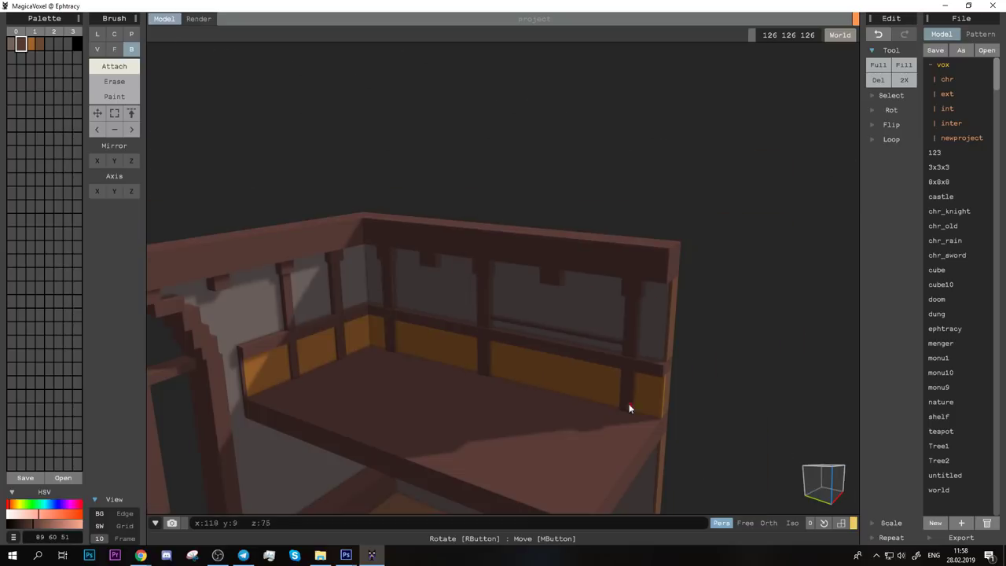
Step: Paint dark grey-brown grime patches onto the plaster wall voxel by voxel
{"action": "right_click_drag", "start_coordinate": [296, 317], "coordinate": [315, 377]}
{"action": "key", "text": "v"}
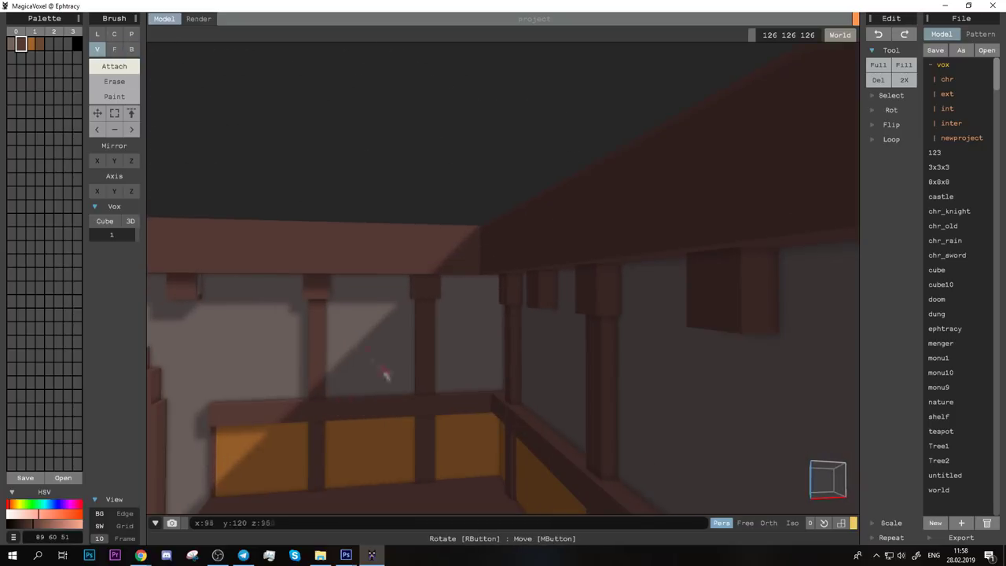
{"action": "key", "text": "3"}
{"action": "left_click", "coordinate": [11, 56]}
{"action": "left_click_drag", "start_coordinate": [31, 519], "coordinate": [22, 515]}
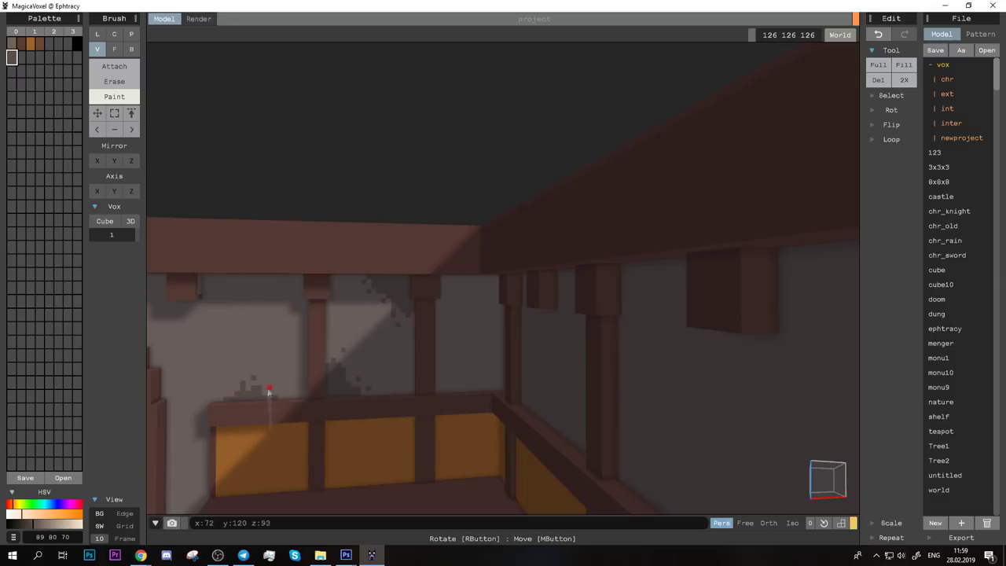
{"action": "mouse_move", "coordinate": [439, 393]}
{"action": "right_mouse_down"}
{"action": "mouse_move", "coordinate": [519, 368]}
{"action": "mouse_move", "coordinate": [526, 381]}
{"action": "right_mouse_up"}
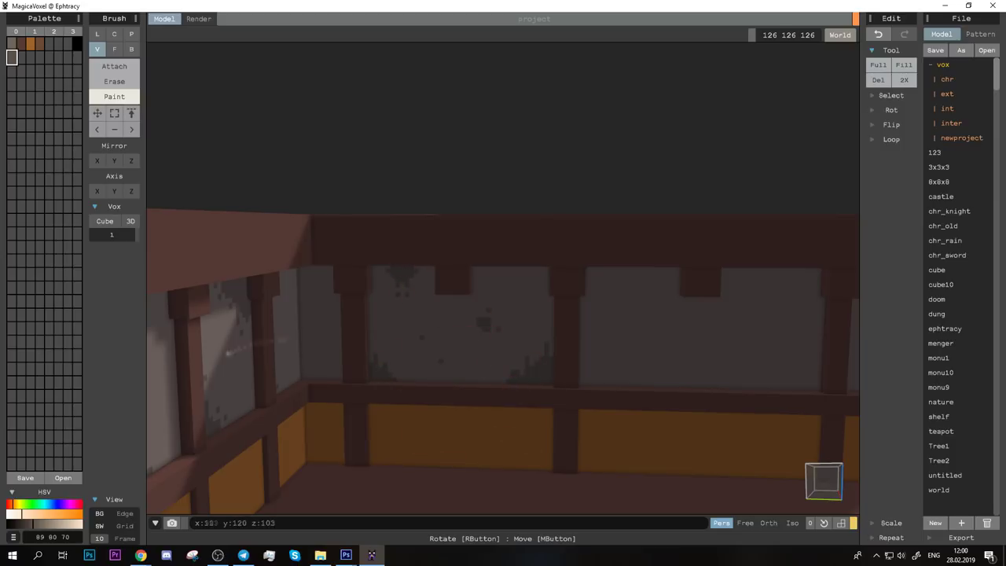
{"action": "scroll", "coordinate": [518, 346], "scroll_direction": "down", "scroll_amount": 5}
{"action": "scroll", "coordinate": [495, 338], "scroll_direction": "up", "scroll_amount": 5}
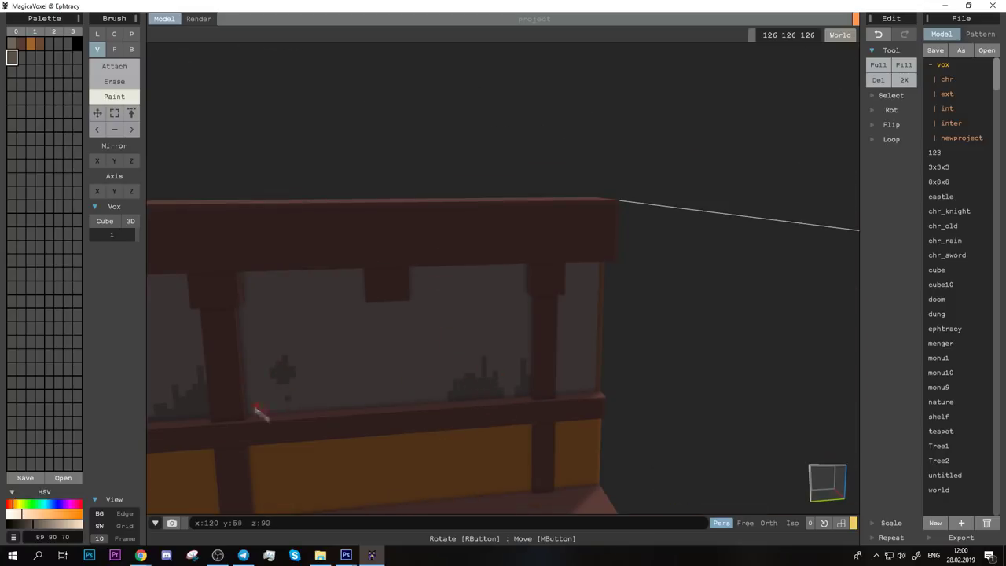
{"action": "left_click_drag", "start_coordinate": [519, 274], "coordinate": [572, 273]}
Step: Stain a full wall column with grime in one Box-brush stroke
{"action": "right_click_drag", "start_coordinate": [568, 304], "coordinate": [563, 228]}
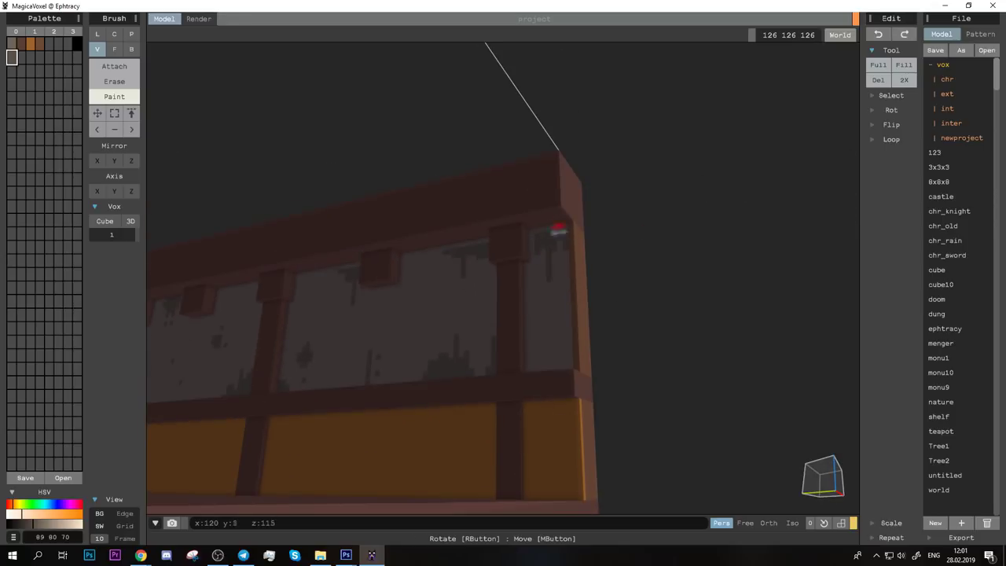
{"action": "mouse_move", "coordinate": [443, 269]}
{"action": "right_mouse_down"}
{"action": "mouse_move", "coordinate": [348, 251]}
{"action": "mouse_move", "coordinate": [543, 417]}
{"action": "mouse_move", "coordinate": [404, 366]}
{"action": "right_mouse_up"}
{"action": "key", "text": "b"}
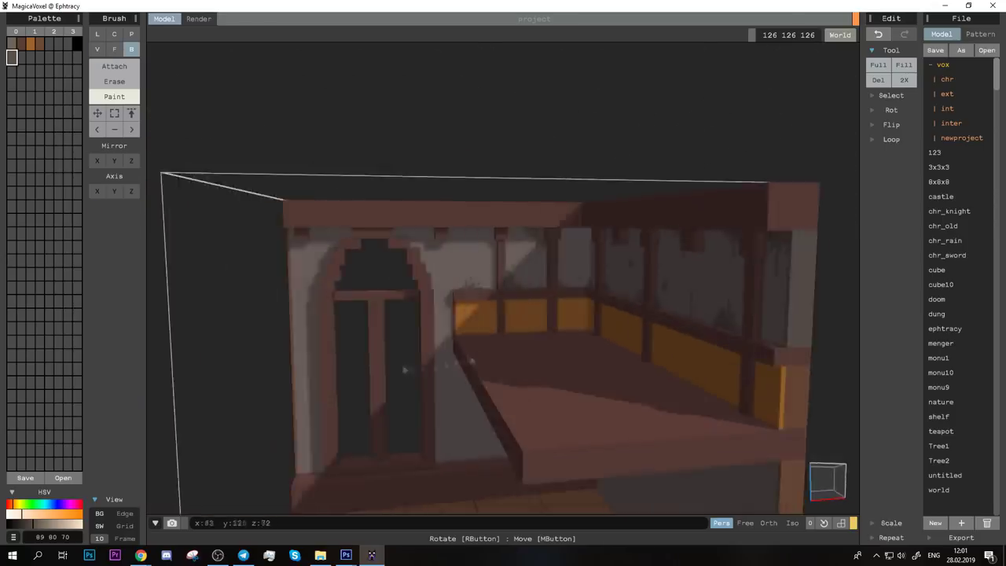
{"action": "scroll", "coordinate": [404, 367], "scroll_direction": "up", "scroll_amount": 3}
{"action": "scroll", "coordinate": [499, 361], "scroll_direction": "up", "scroll_amount": 4}
{"action": "left_click_drag", "start_coordinate": [475, 369], "coordinate": [478, 97]}
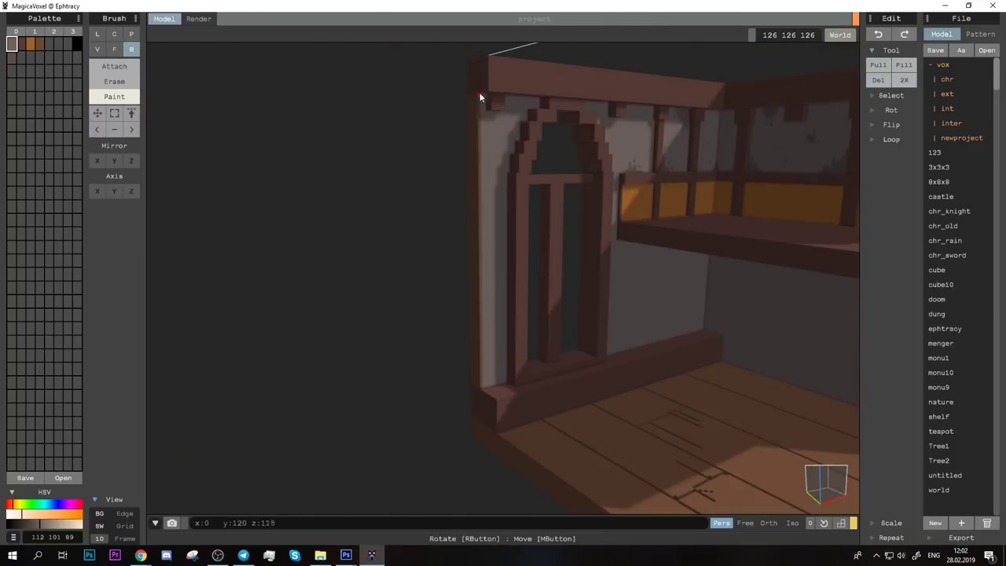
{"action": "key", "text": "v"}
{"action": "scroll", "coordinate": [663, 238], "scroll_direction": "down", "scroll_amount": 5}
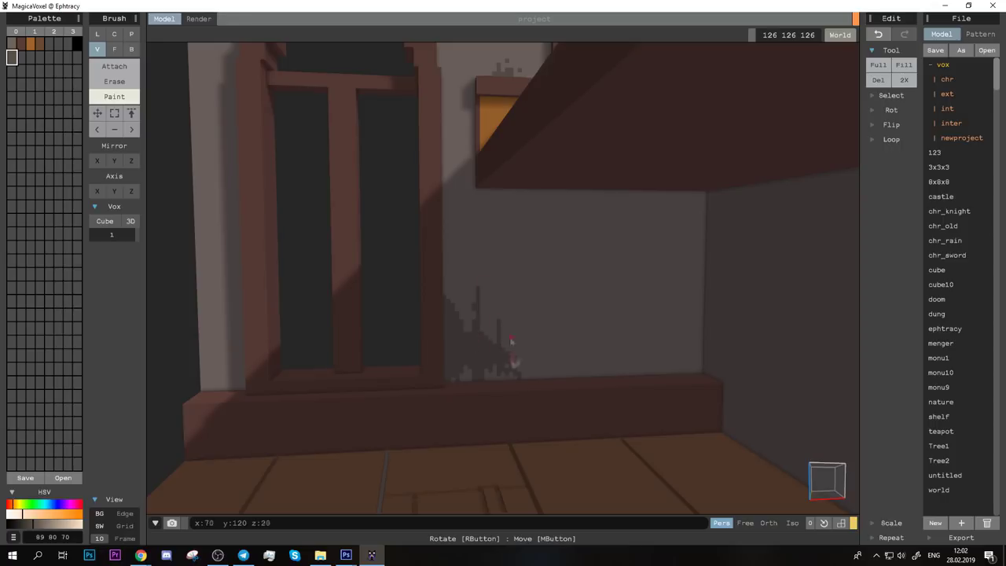
{"action": "scroll", "coordinate": [497, 201], "scroll_direction": "down", "scroll_amount": 5}
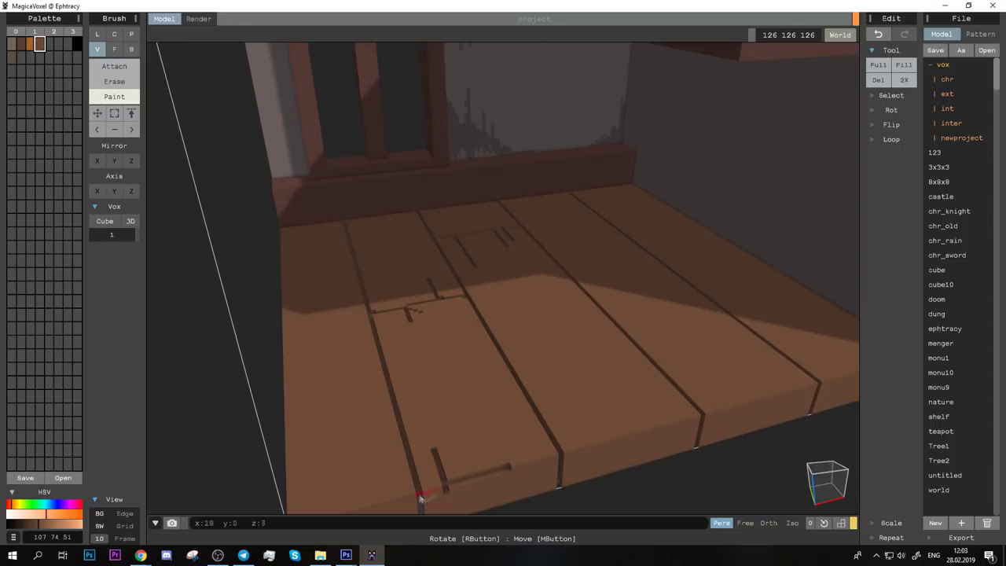
Step: Paint lighter-brown wear into the plank grooves and near edges, then reselect brown 89 60 51
{"action": "left_click", "coordinate": [409, 347], "text": "alt"}
{"action": "mouse_move", "coordinate": [459, 446]}
{"action": "left_mouse_down"}
{"action": "mouse_move", "coordinate": [474, 472]}
{"action": "mouse_move", "coordinate": [640, 429]}
{"action": "left_mouse_up"}
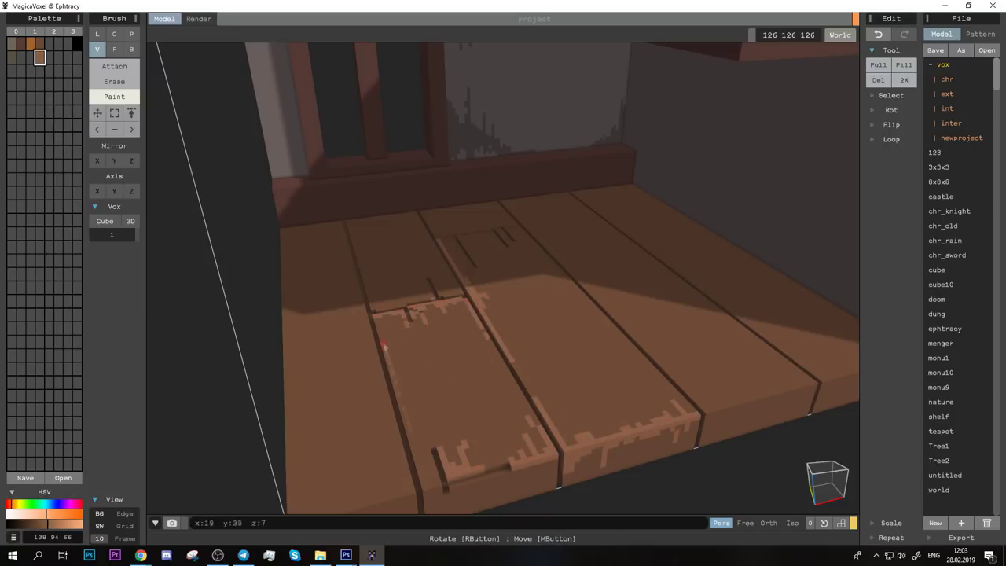
{"action": "right_click_drag", "start_coordinate": [573, 344], "coordinate": [485, 222]}
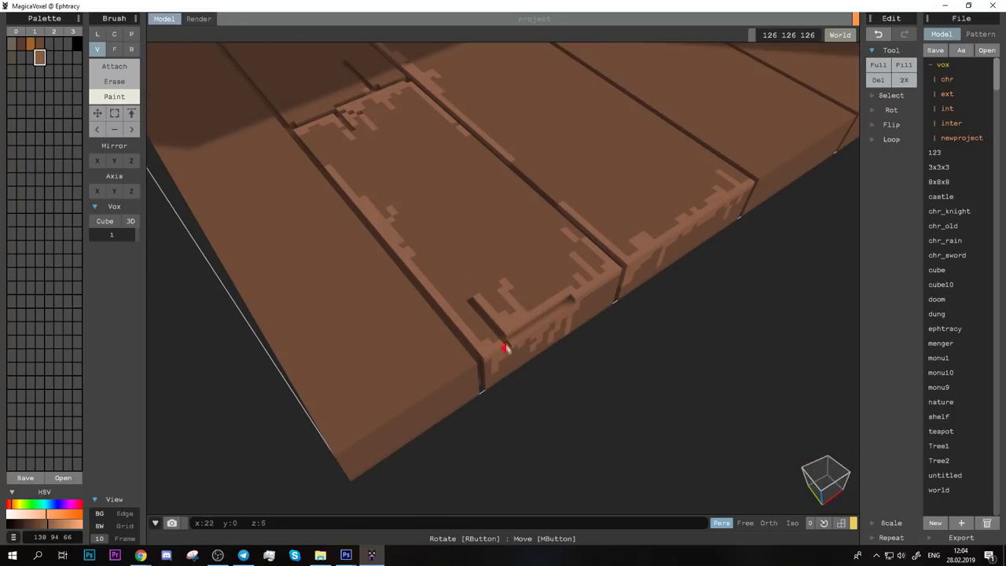
{"action": "left_click_drag", "start_coordinate": [468, 370], "coordinate": [382, 410]}
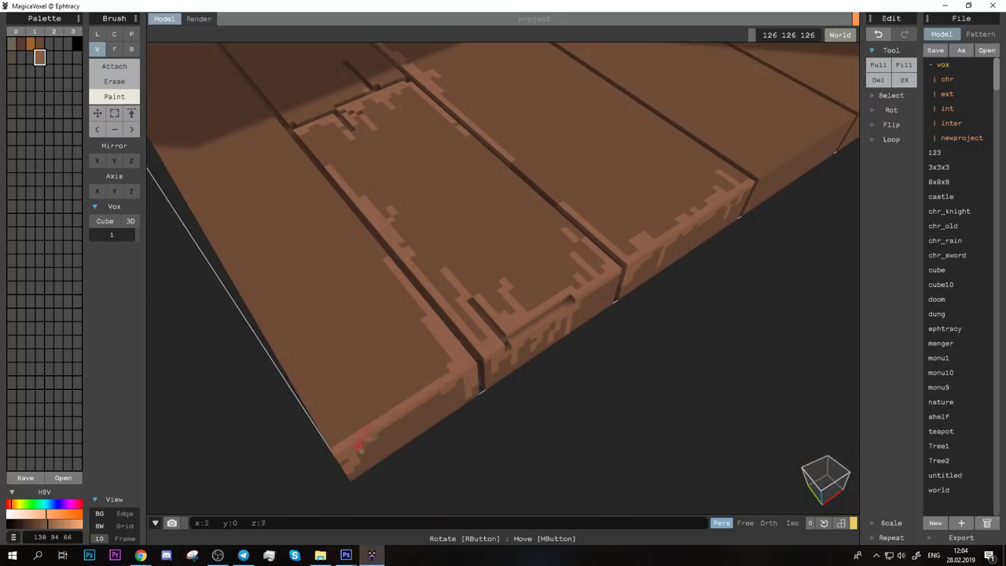
{"action": "mouse_move", "coordinate": [383, 411]}
{"action": "right_mouse_down"}
{"action": "mouse_move", "coordinate": [524, 296]}
{"action": "mouse_move", "coordinate": [411, 316]}
{"action": "right_mouse_up"}
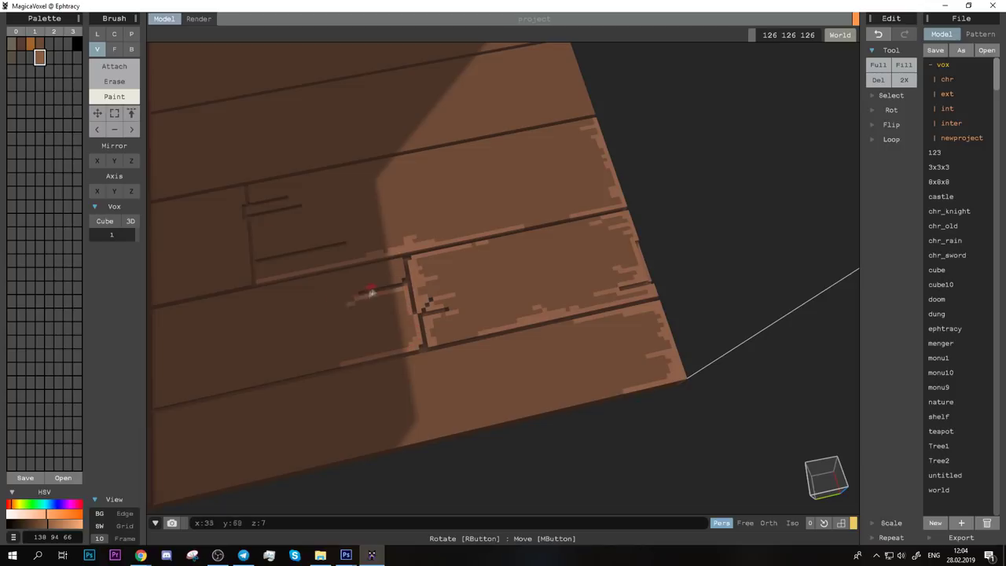
{"action": "mouse_move", "coordinate": [409, 424]}
{"action": "right_mouse_down"}
{"action": "mouse_move", "coordinate": [388, 328]}
{"action": "mouse_move", "coordinate": [393, 258]}
{"action": "right_mouse_up"}
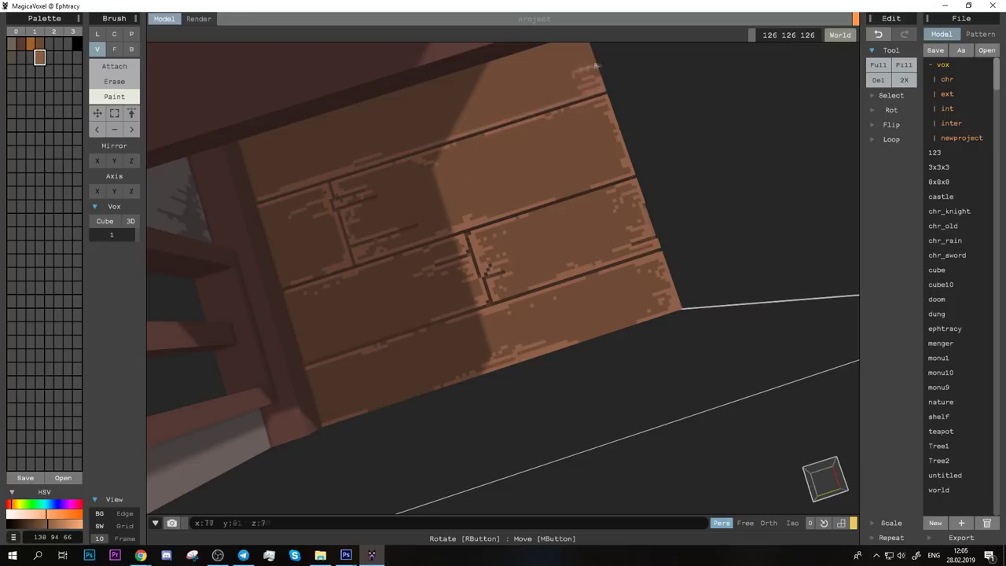
{"action": "right_click_drag", "start_coordinate": [257, 203], "coordinate": [632, 313]}
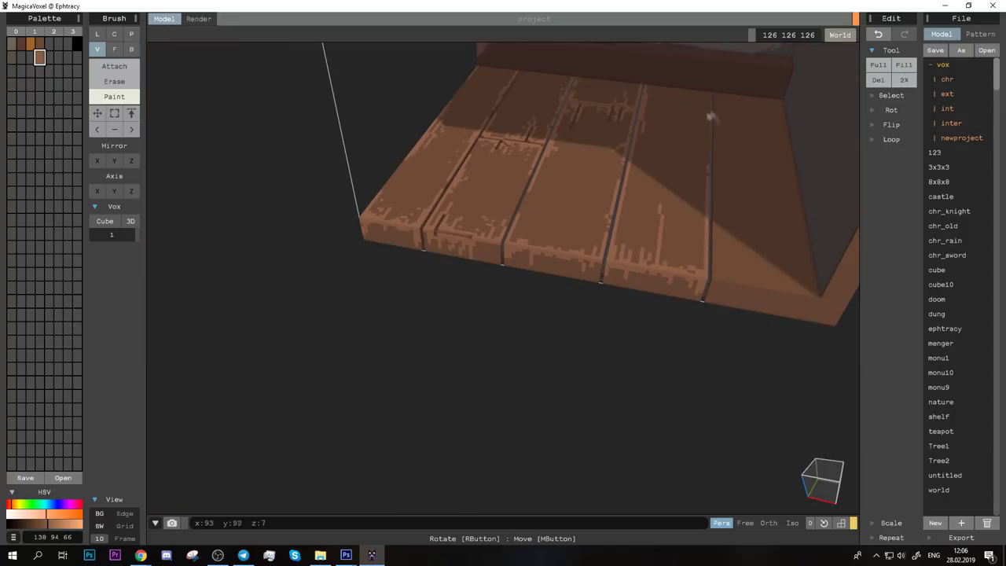
{"action": "key", "text": "f"}
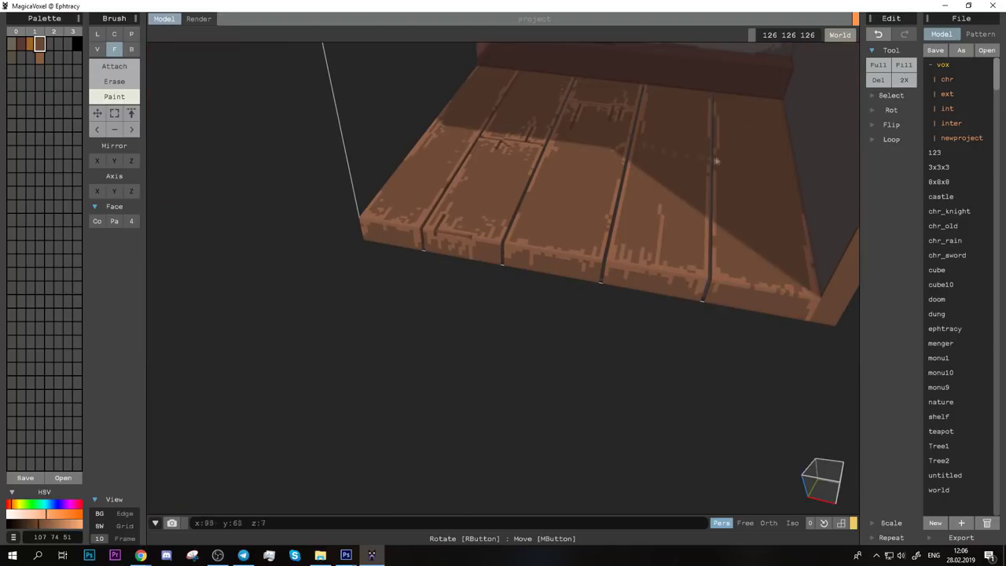
{"action": "mouse_move", "coordinate": [553, 147]}
{"action": "right_mouse_down"}
{"action": "mouse_move", "coordinate": [674, 146]}
{"action": "mouse_move", "coordinate": [534, 150]}
{"action": "mouse_move", "coordinate": [401, 255]}
{"action": "right_mouse_up"}
{"action": "left_click", "coordinate": [22, 58]}
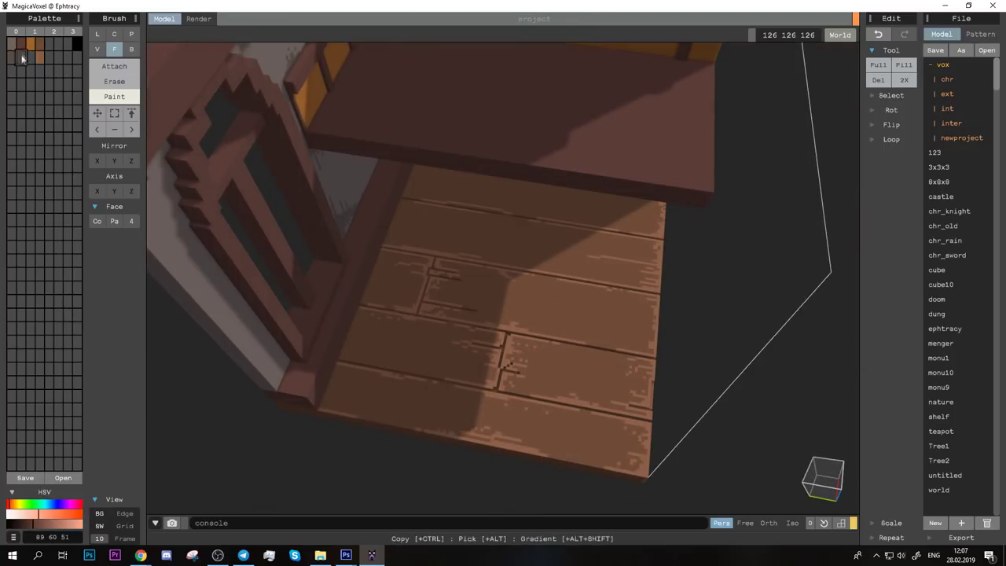
{"action": "key", "text": "v"}
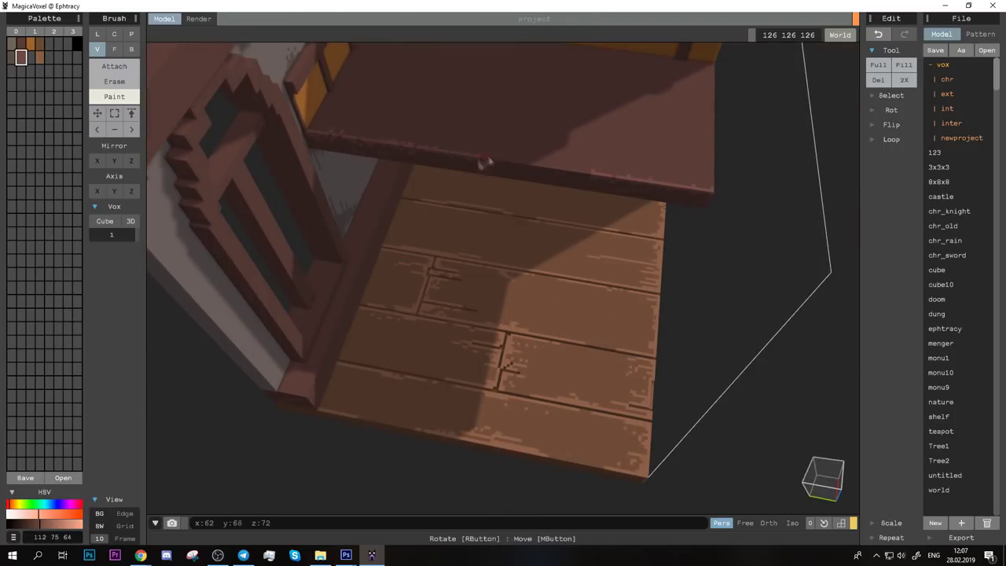
Step: Undo the last edit and orbit to a frontal view of the bench and window wall
{"action": "mouse_move", "coordinate": [691, 144]}
{"action": "right_mouse_down"}
{"action": "mouse_move", "coordinate": [487, 227]}
{"action": "mouse_move", "coordinate": [532, 193]}
{"action": "mouse_move", "coordinate": [401, 128]}
{"action": "right_mouse_up"}
{"action": "key", "text": "ctrl+z"}
{"action": "mouse_move", "coordinate": [666, 265]}
{"action": "right_mouse_down"}
{"action": "mouse_move", "coordinate": [550, 337]}
{"action": "mouse_move", "coordinate": [453, 79]}
{"action": "right_mouse_up"}
{"action": "mouse_move", "coordinate": [242, 95]}
{"action": "right_mouse_down"}
{"action": "mouse_move", "coordinate": [429, 126]}
{"action": "mouse_move", "coordinate": [233, 312]}
{"action": "right_mouse_up"}
{"action": "right_click_drag", "start_coordinate": [297, 337], "coordinate": [471, 393]}
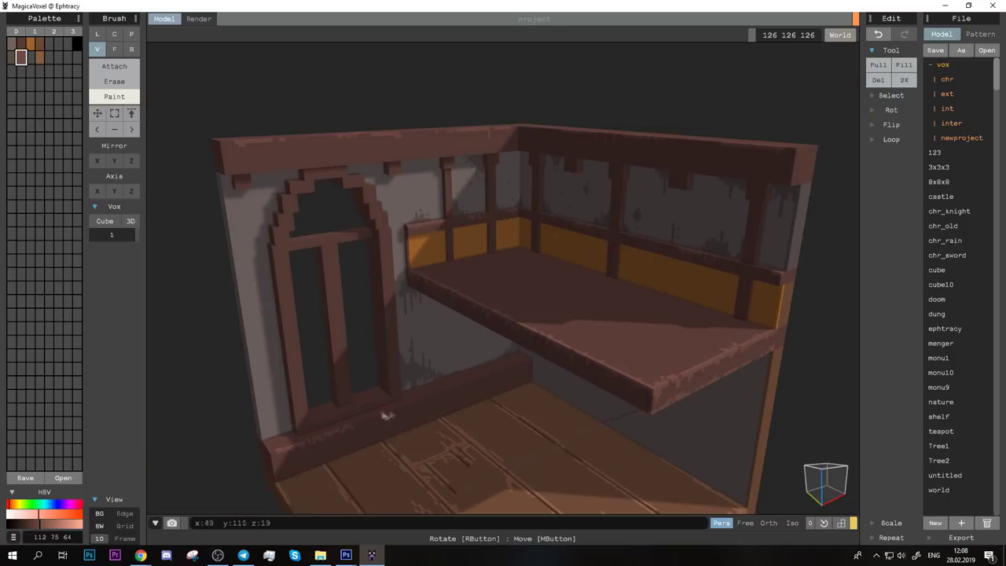
Step: Paint bench plank seams and wear using browns 112 75 64 and 80 53 45
{"action": "left_click_drag", "start_coordinate": [37, 529], "coordinate": [22, 528]}
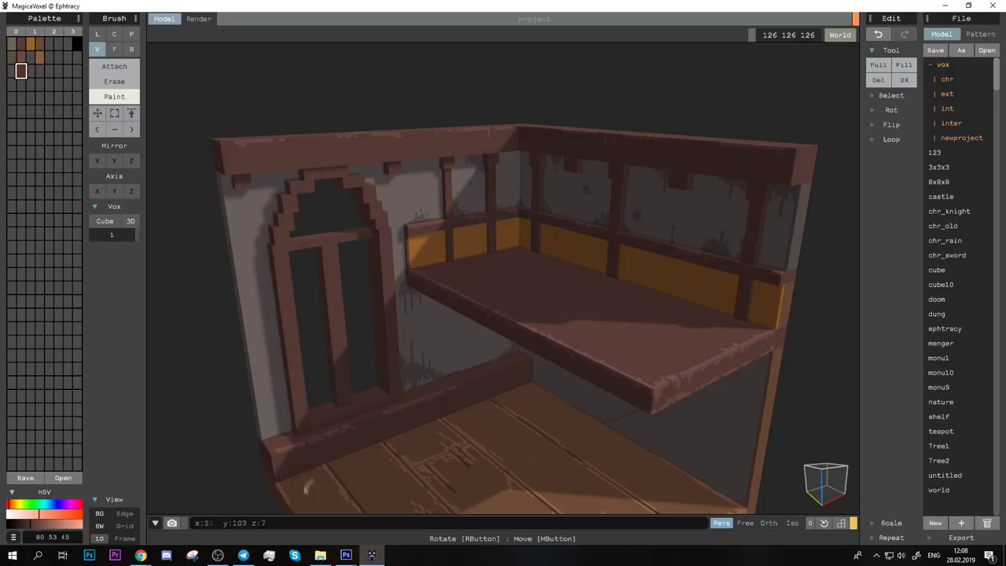
{"action": "key", "text": "b"}
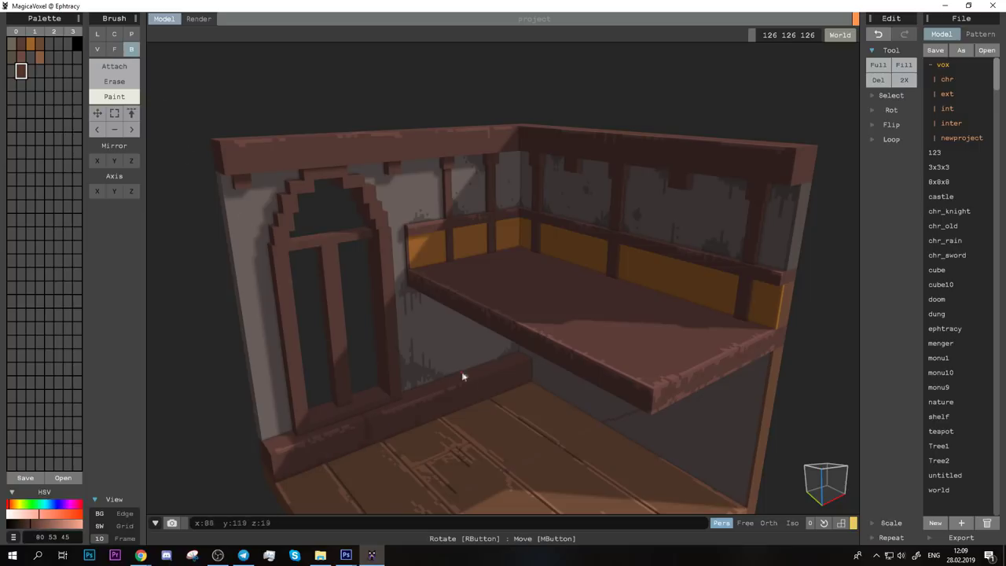
{"action": "left_click", "coordinate": [369, 419], "text": "alt"}
{"action": "key", "text": "v"}
{"action": "left_click", "coordinate": [467, 408], "text": "alt"}
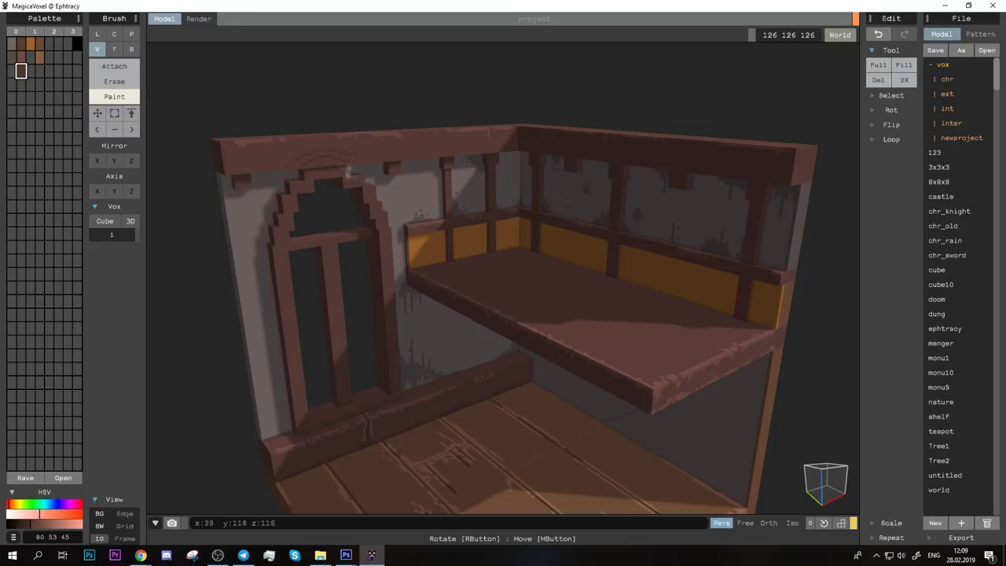
{"action": "scroll", "coordinate": [471, 190], "scroll_direction": "down", "scroll_amount": 3}
{"action": "right_click_drag", "start_coordinate": [566, 263], "coordinate": [503, 299]}
{"action": "scroll", "coordinate": [503, 298], "scroll_direction": "up", "scroll_amount": 5}
{"action": "left_click", "coordinate": [131, 49]}
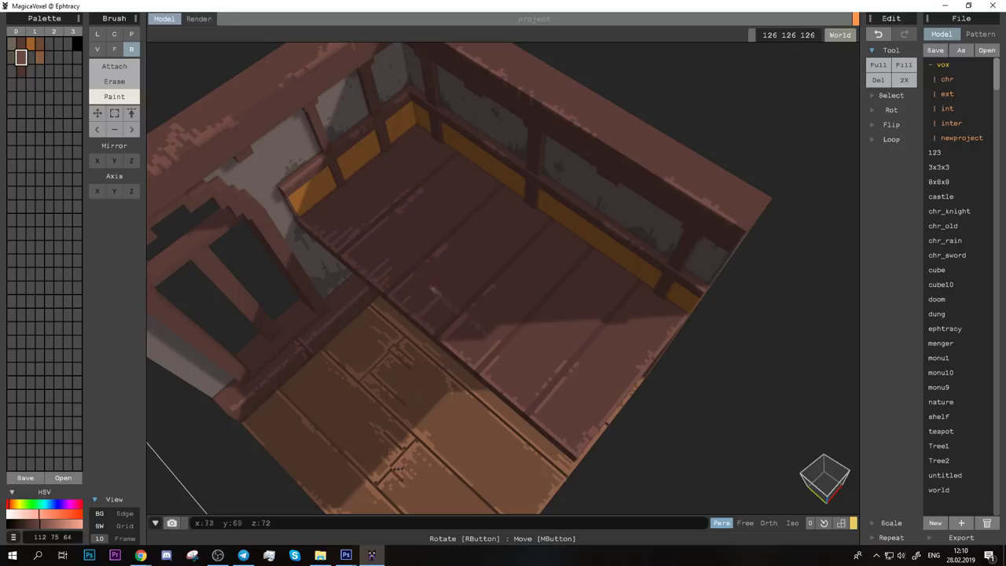
{"action": "mouse_move", "coordinate": [458, 313]}
{"action": "right_mouse_down"}
{"action": "mouse_move", "coordinate": [503, 157]}
{"action": "mouse_move", "coordinate": [525, 330]}
{"action": "right_mouse_up"}
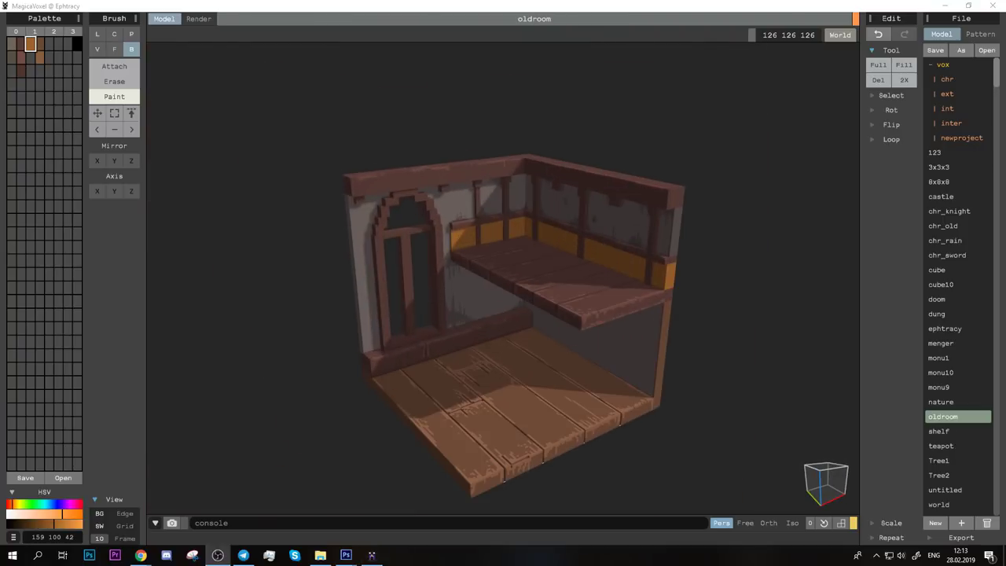
Step: Zoom in on the bench in Attach face mode, undoing one stray edit
{"action": "scroll", "coordinate": [461, 190], "scroll_direction": "up", "scroll_amount": 5}
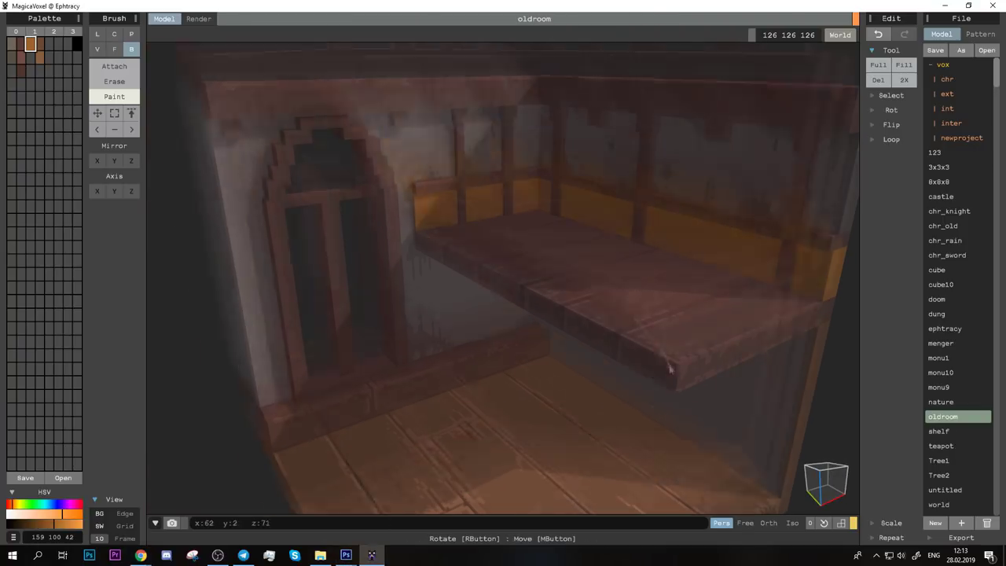
{"action": "right_click_drag", "start_coordinate": [460, 189], "coordinate": [565, 330]}
{"action": "key", "text": "1"}
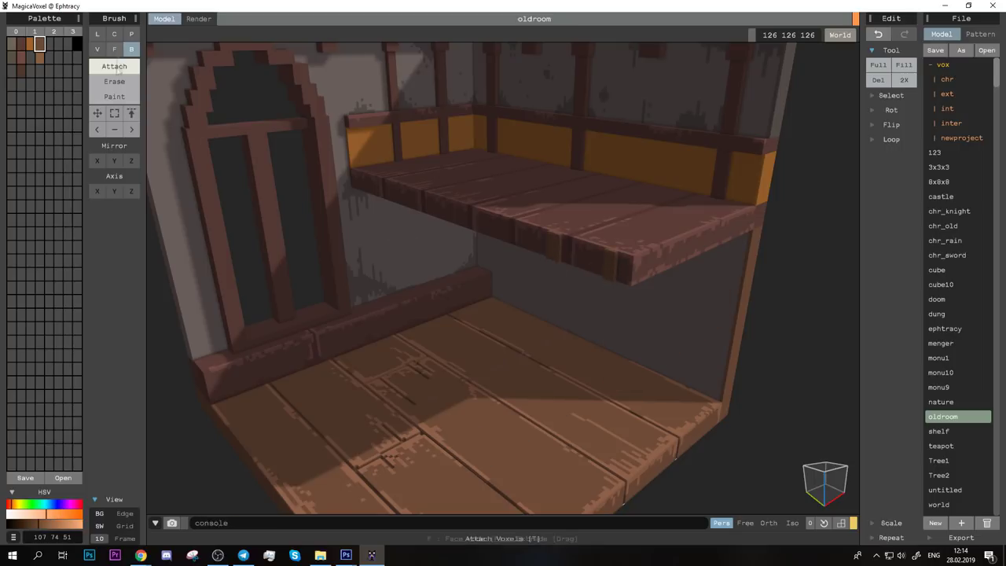
{"action": "left_click", "coordinate": [113, 49]}
{"action": "mouse_move", "coordinate": [607, 252]}
{"action": "right_mouse_down"}
{"action": "mouse_move", "coordinate": [485, 97]}
{"action": "mouse_move", "coordinate": [523, 175]}
{"action": "mouse_move", "coordinate": [525, 295]}
{"action": "mouse_move", "coordinate": [434, 206]}
{"action": "mouse_move", "coordinate": [335, 209]}
{"action": "right_mouse_up"}
{"action": "key", "text": "ctrl+z"}
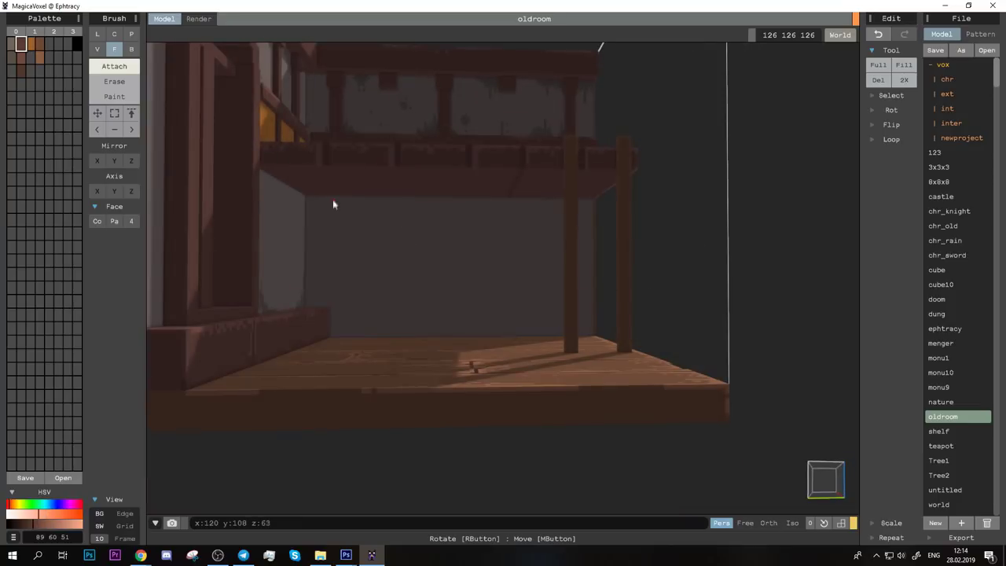
{"action": "mouse_move", "coordinate": [440, 202]}
{"action": "right_mouse_down"}
{"action": "mouse_move", "coordinate": [432, 246]}
{"action": "mouse_move", "coordinate": [438, 234]}
{"action": "mouse_move", "coordinate": [331, 202]}
{"action": "right_mouse_up"}
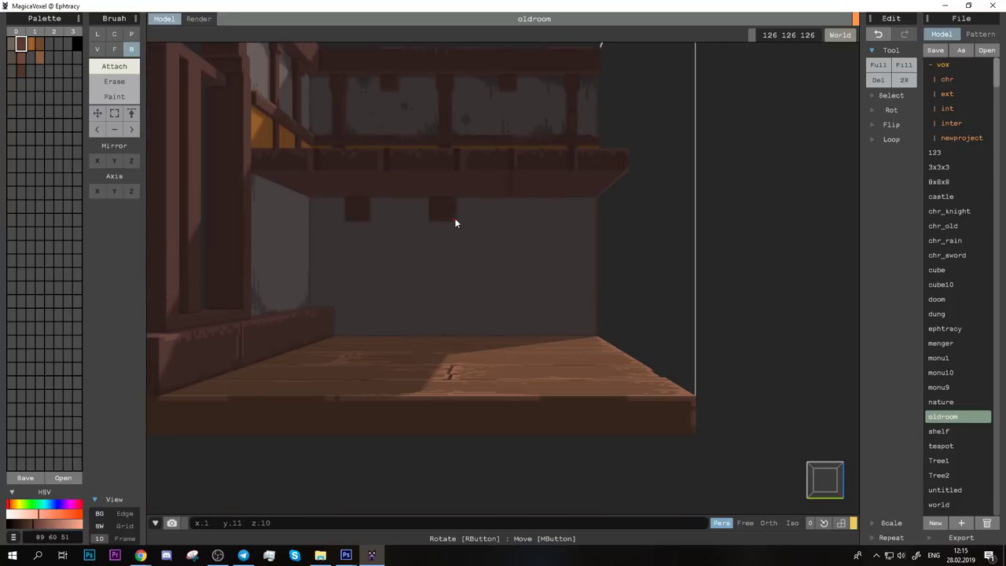
{"action": "right_click_drag", "start_coordinate": [460, 223], "coordinate": [454, 201]}
{"action": "right_click_drag", "start_coordinate": [592, 223], "coordinate": [511, 220]}
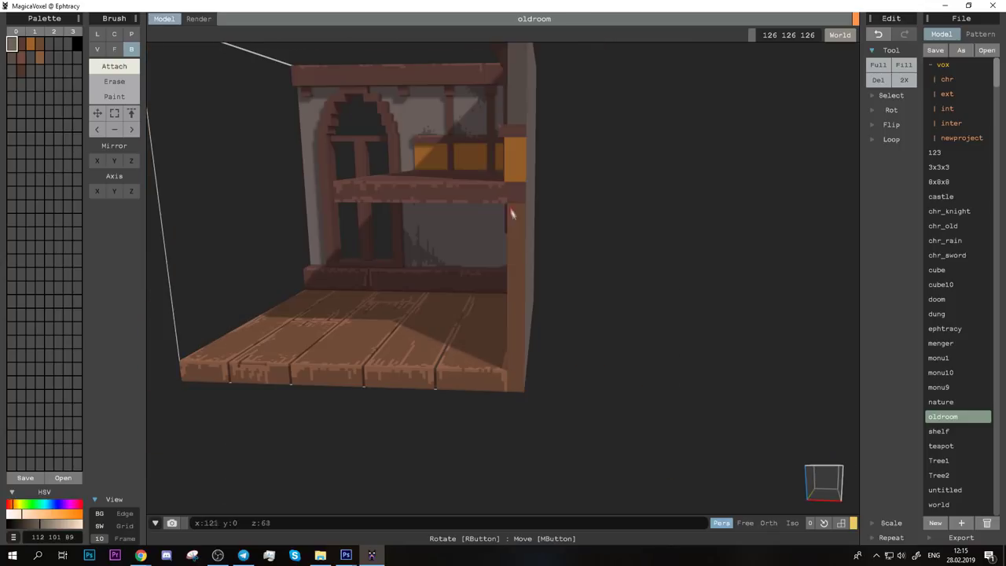
Step: Face the underside of the loft and select the 107 74 51 wood brown swatch
{"action": "key", "text": "3"}
{"action": "scroll", "coordinate": [510, 217], "scroll_direction": "up", "scroll_amount": 3}
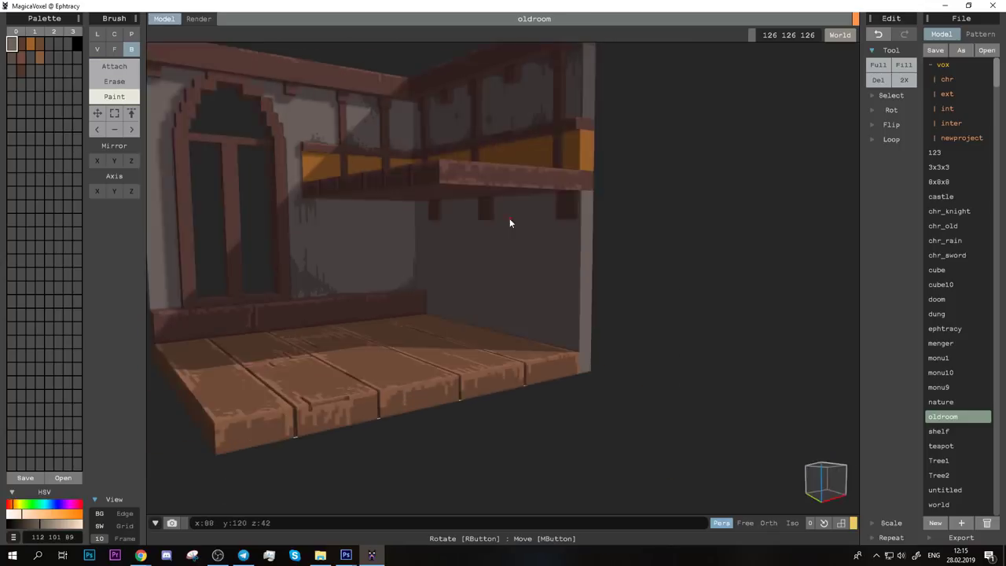
{"action": "key", "text": "f"}
{"action": "right_click_drag", "start_coordinate": [510, 218], "coordinate": [261, 199]}
{"action": "left_click", "coordinate": [365, 208], "text": "alt"}
{"action": "key", "text": "1"}
{"action": "mouse_move", "coordinate": [378, 220]}
{"action": "right_mouse_down"}
{"action": "mouse_move", "coordinate": [260, 228]}
{"action": "mouse_move", "coordinate": [485, 207]}
{"action": "mouse_move", "coordinate": [397, 208]}
{"action": "mouse_move", "coordinate": [607, 418]}
{"action": "mouse_move", "coordinate": [588, 398]}
{"action": "mouse_move", "coordinate": [399, 317]}
{"action": "right_mouse_up"}
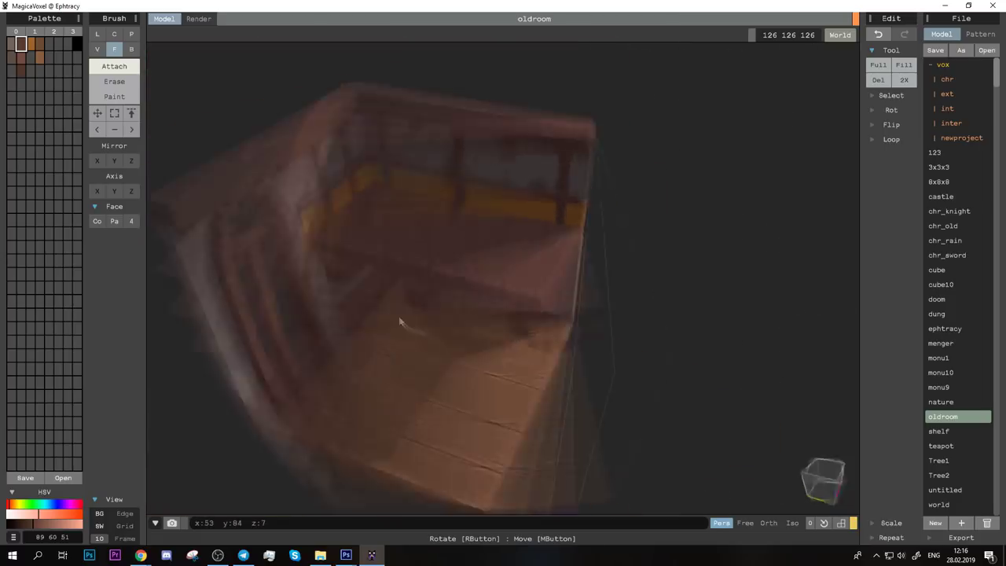
{"action": "scroll", "coordinate": [402, 312], "scroll_direction": "up", "scroll_amount": 5}
{"action": "scroll", "coordinate": [463, 396], "scroll_direction": "up", "scroll_amount": 3}
{"action": "left_click", "coordinate": [391, 481], "text": "alt"}
Step: Extrude two tall ladder rails from the floor up to the loft edge
{"action": "key", "text": "3"}
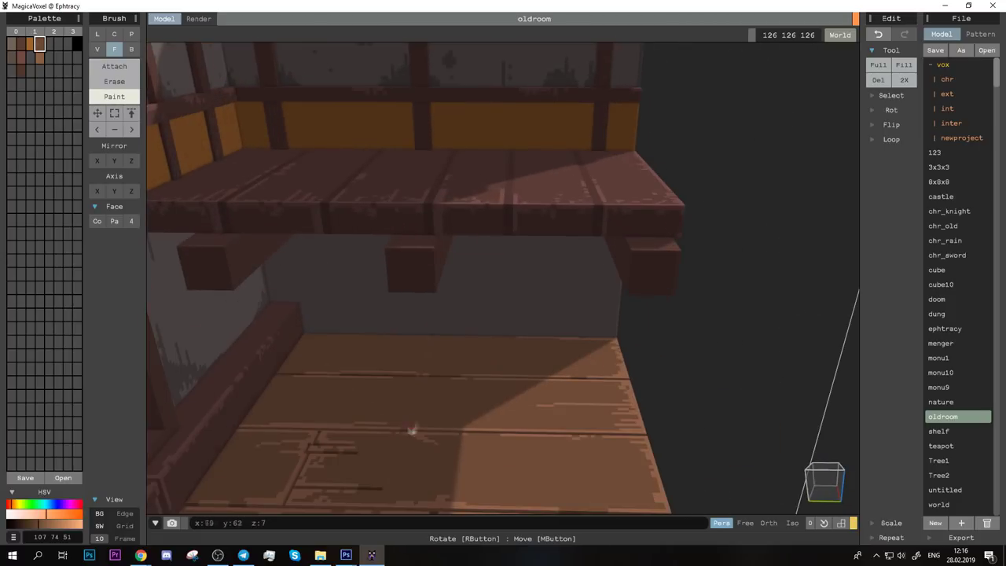
{"action": "key", "text": "b"}
{"action": "key", "text": "1"}
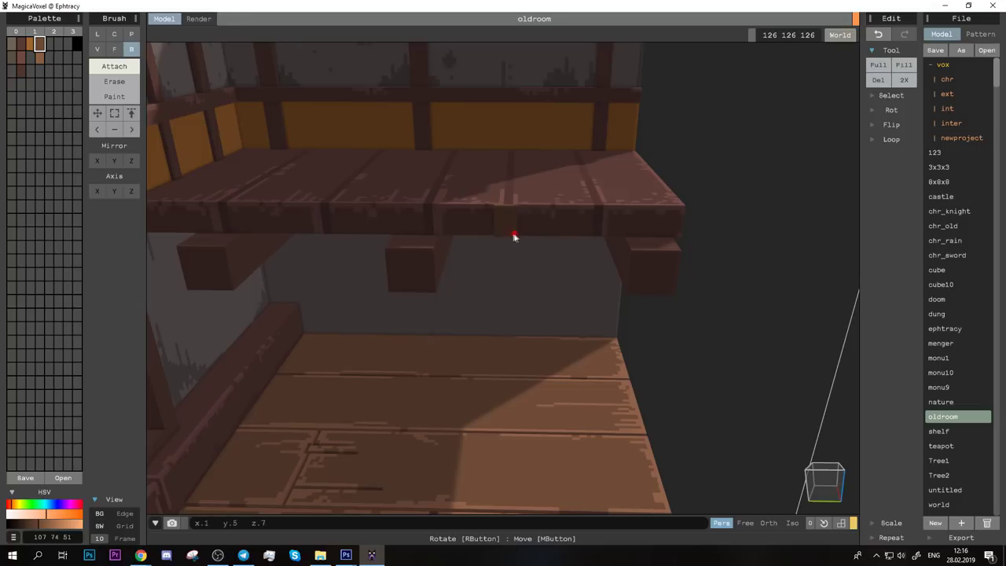
{"action": "key", "text": "f"}
{"action": "right_click_drag", "start_coordinate": [579, 276], "coordinate": [586, 206]}
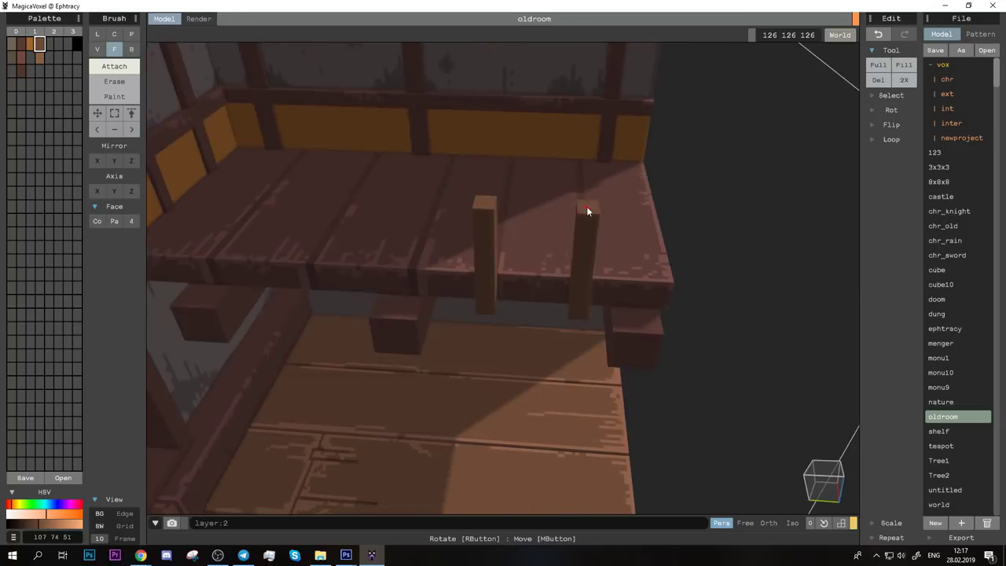
{"action": "left_click_drag", "start_coordinate": [587, 206], "coordinate": [617, 203]}
{"action": "mouse_move", "coordinate": [617, 203]}
{"action": "right_mouse_down"}
{"action": "mouse_move", "coordinate": [517, 213]}
{"action": "mouse_move", "coordinate": [382, 189]}
{"action": "mouse_move", "coordinate": [416, 263]}
{"action": "right_mouse_up"}
Step: Add a wooden rung spanning between the two ladder rails
{"action": "key", "text": "b"}
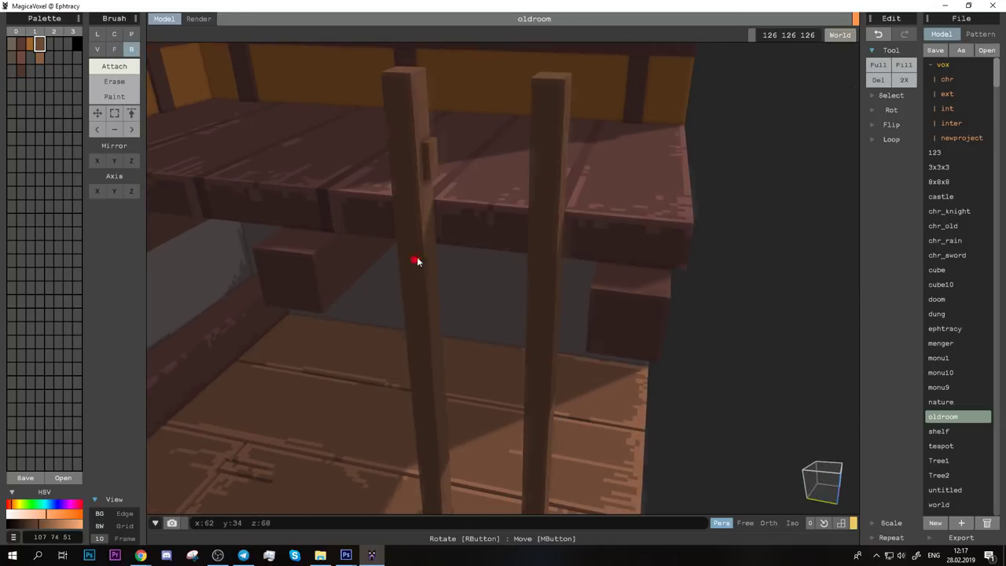
{"action": "key", "text": "f"}
{"action": "left_click_drag", "start_coordinate": [416, 263], "coordinate": [501, 168]}
{"action": "mouse_move", "coordinate": [500, 168]}
{"action": "right_mouse_down"}
{"action": "mouse_move", "coordinate": [449, 165]}
{"action": "mouse_move", "coordinate": [490, 312]}
{"action": "mouse_move", "coordinate": [520, 124]}
{"action": "mouse_move", "coordinate": [579, 267]}
{"action": "mouse_move", "coordinate": [565, 210]}
{"action": "right_mouse_up"}
{"action": "key", "text": "m"}
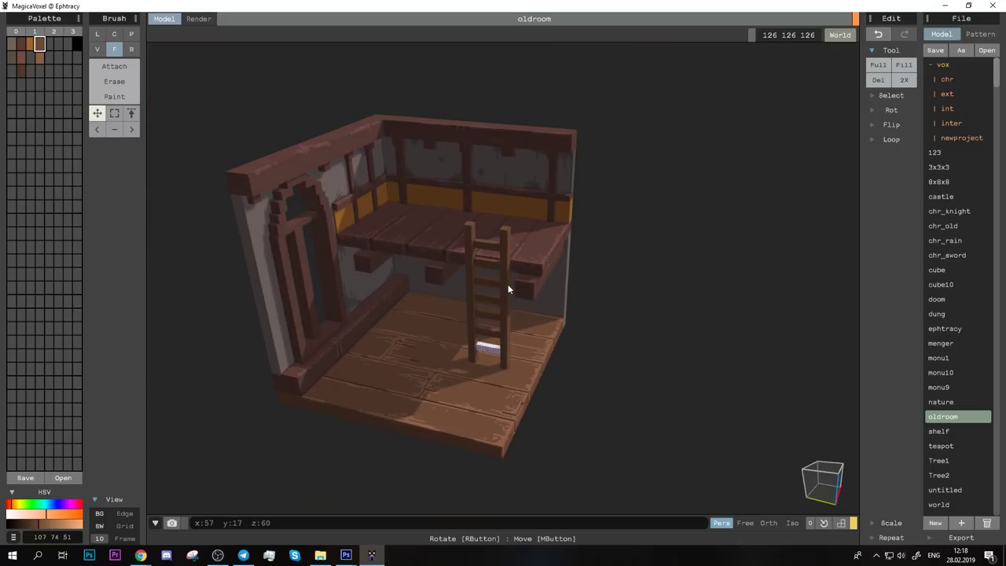
{"action": "scroll", "coordinate": [387, 201], "scroll_direction": "up", "scroll_amount": 4}
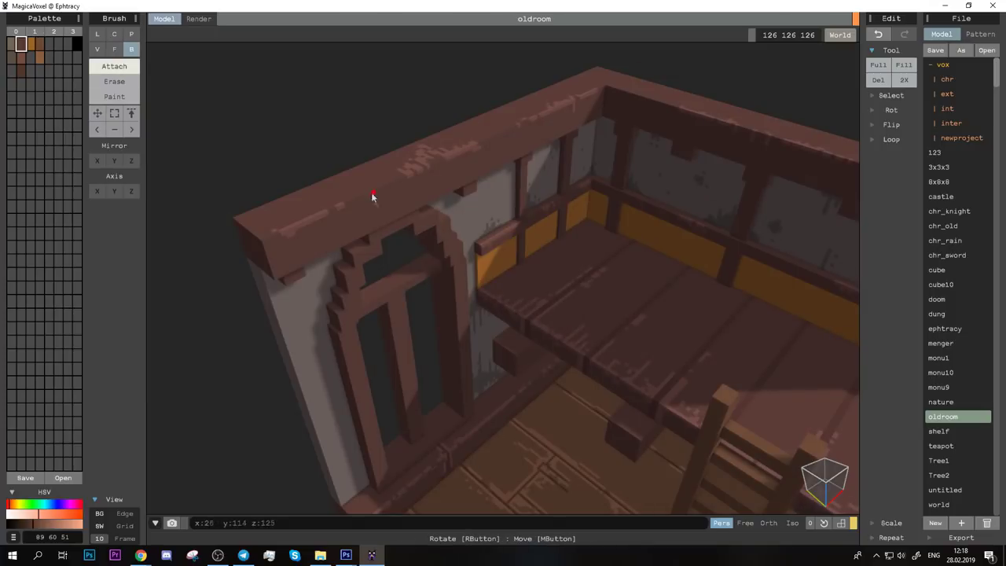
Step: Pick the pale 138 129 107 colour and build the bracket beside the arched window
{"action": "right_click_drag", "start_coordinate": [373, 195], "coordinate": [352, 114]}
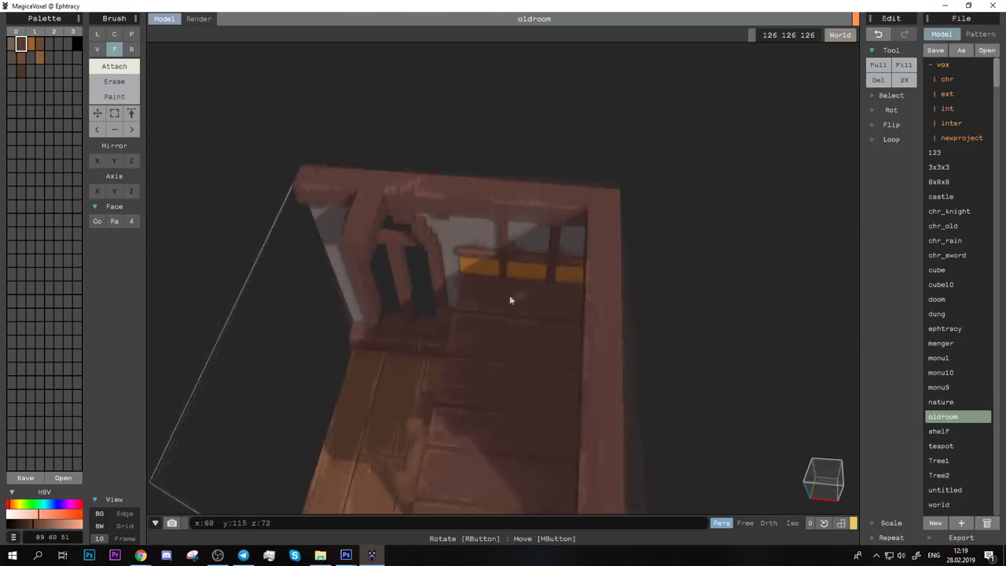
{"action": "left_click", "coordinate": [131, 48]}
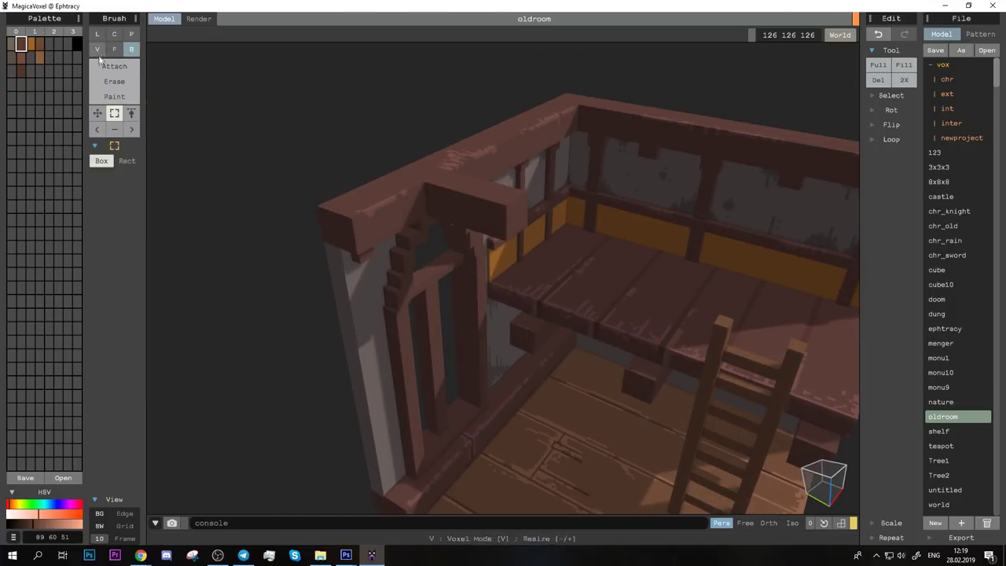
{"action": "left_click", "coordinate": [48, 43]}
{"action": "left_click", "coordinate": [17, 505]}
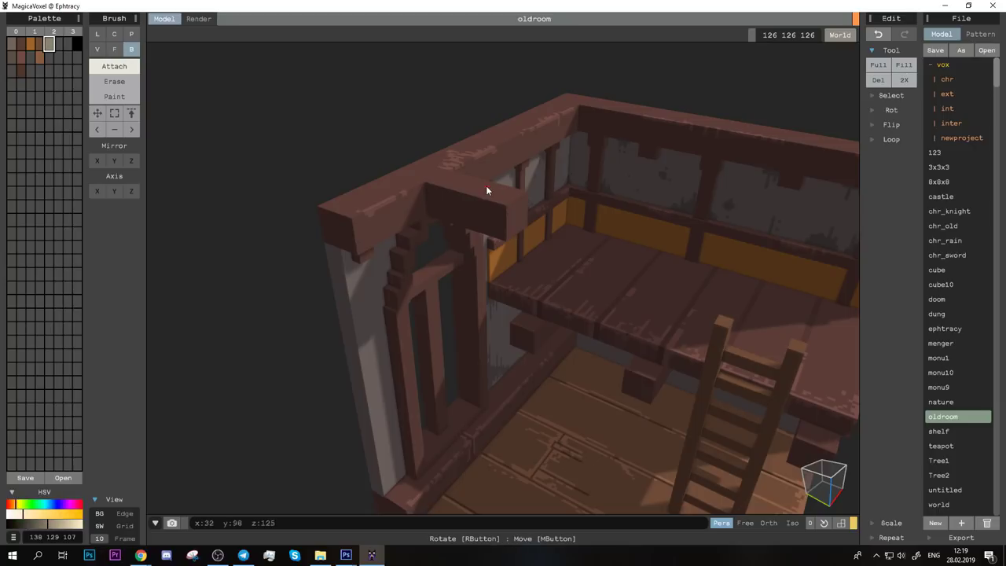
{"action": "scroll", "coordinate": [503, 212], "scroll_direction": "up", "scroll_amount": 3}
{"action": "mouse_move", "coordinate": [477, 262]}
{"action": "right_mouse_down"}
{"action": "mouse_move", "coordinate": [440, 299]}
{"action": "mouse_move", "coordinate": [449, 416]}
{"action": "mouse_move", "coordinate": [446, 205]}
{"action": "mouse_move", "coordinate": [384, 184]}
{"action": "mouse_move", "coordinate": [355, 299]}
{"action": "mouse_move", "coordinate": [389, 191]}
{"action": "mouse_move", "coordinate": [359, 235]}
{"action": "mouse_move", "coordinate": [478, 260]}
{"action": "mouse_move", "coordinate": [393, 235]}
{"action": "right_mouse_up"}
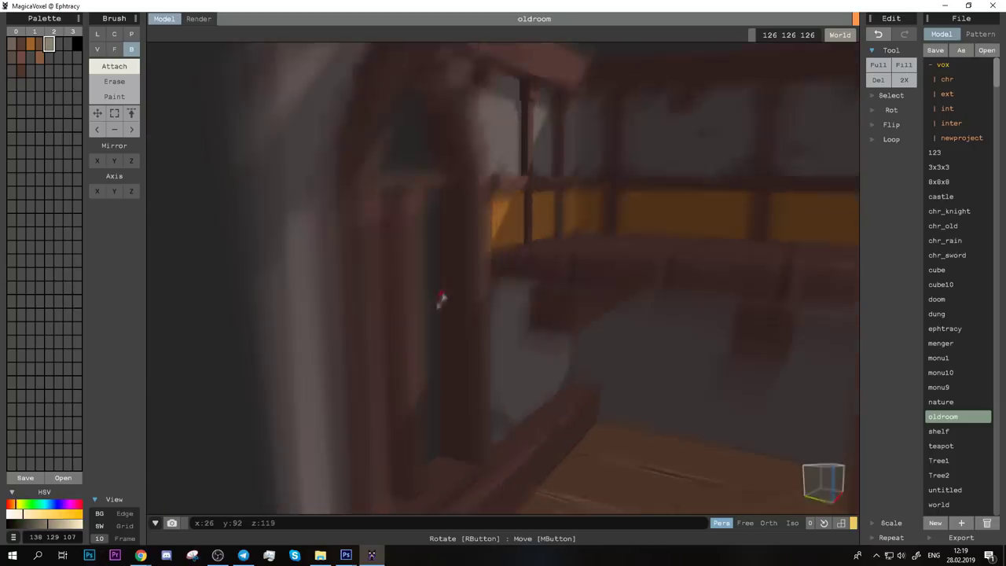
{"action": "scroll", "coordinate": [440, 299], "scroll_direction": "down", "scroll_amount": 3}
{"action": "key", "text": "f"}
{"action": "right_click_drag", "start_coordinate": [330, 260], "coordinate": [452, 343]}
{"action": "scroll", "coordinate": [433, 330], "scroll_direction": "down", "scroll_amount": 3}
{"action": "key", "text": "b"}
{"action": "scroll", "coordinate": [452, 343], "scroll_direction": "up", "scroll_amount": 3}
{"action": "mouse_move", "coordinate": [432, 288]}
{"action": "right_mouse_down"}
{"action": "mouse_move", "coordinate": [449, 299]}
{"action": "mouse_move", "coordinate": [310, 385]}
{"action": "mouse_move", "coordinate": [382, 139]}
{"action": "mouse_move", "coordinate": [406, 186]}
{"action": "mouse_move", "coordinate": [388, 286]}
{"action": "mouse_move", "coordinate": [488, 316]}
{"action": "right_mouse_up"}
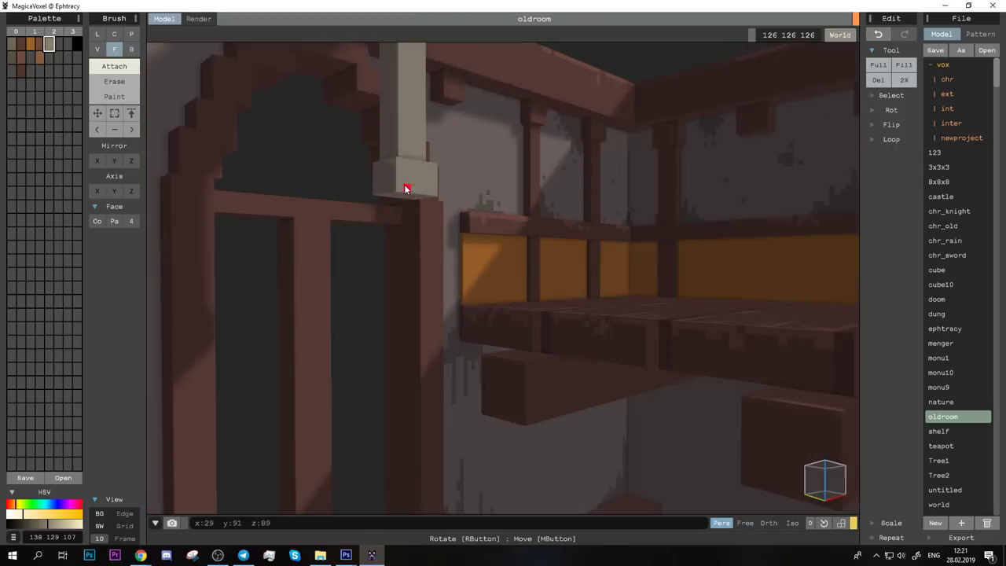
{"action": "scroll", "coordinate": [407, 187], "scroll_direction": "down", "scroll_amount": 3}
{"action": "key", "text": "f"}
{"action": "scroll", "coordinate": [488, 315], "scroll_direction": "up", "scroll_amount": 5}
{"action": "right_click_drag", "start_coordinate": [522, 225], "coordinate": [359, 281]}
Step: Build the dark brown lantern body and carve a deep square recess into it
{"action": "left_click", "coordinate": [58, 43]}
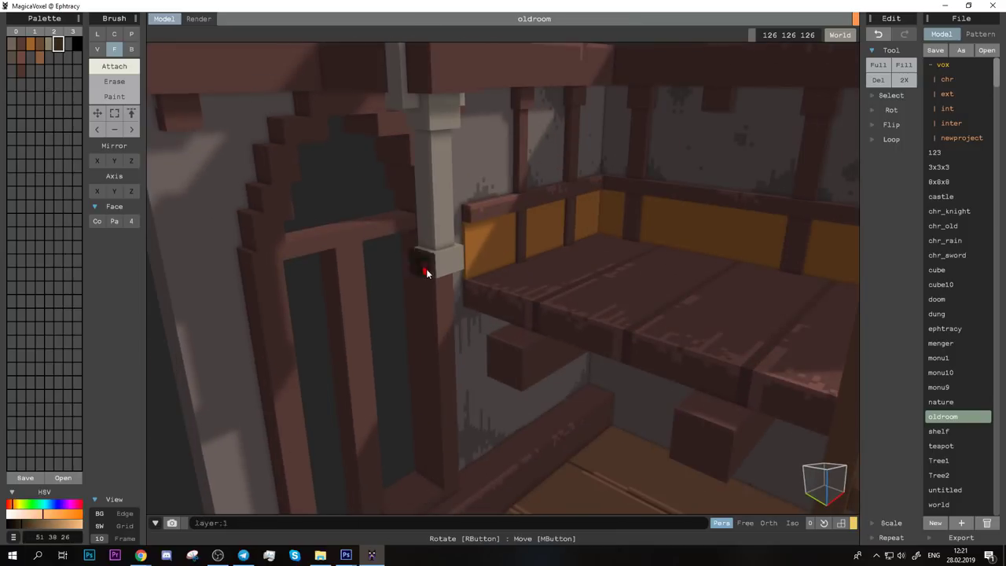
{"action": "key", "text": "b"}
{"action": "mouse_move", "coordinate": [424, 270]}
{"action": "right_mouse_down"}
{"action": "mouse_move", "coordinate": [386, 228]}
{"action": "mouse_move", "coordinate": [457, 315]}
{"action": "mouse_move", "coordinate": [414, 241]}
{"action": "mouse_move", "coordinate": [395, 247]}
{"action": "mouse_move", "coordinate": [438, 217]}
{"action": "mouse_move", "coordinate": [401, 235]}
{"action": "mouse_move", "coordinate": [506, 337]}
{"action": "right_mouse_up"}
{"action": "key", "text": "f"}
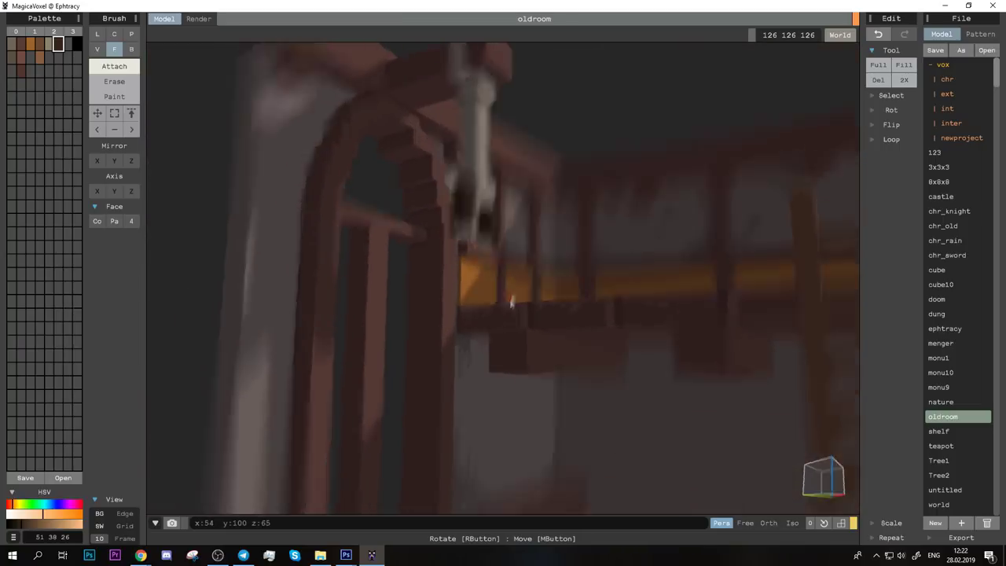
{"action": "left_click", "coordinate": [114, 35]}
{"action": "left_click", "coordinate": [131, 49]}
{"action": "mouse_move", "coordinate": [409, 259]}
{"action": "right_mouse_down"}
{"action": "mouse_move", "coordinate": [448, 227]}
{"action": "mouse_move", "coordinate": [373, 267]}
{"action": "right_mouse_up"}
{"action": "scroll", "coordinate": [202, 314], "scroll_direction": "up", "scroll_amount": 3}
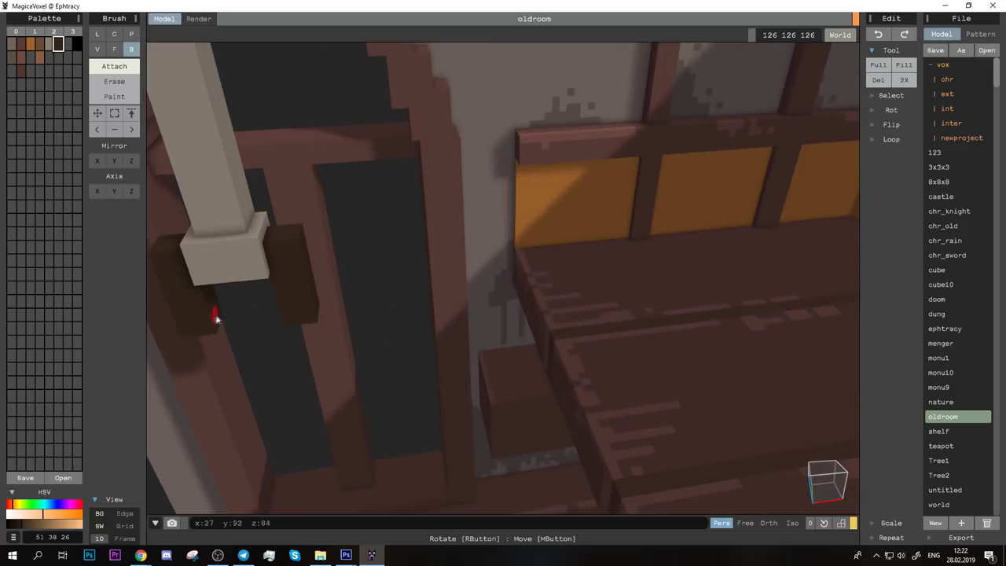
{"action": "mouse_move", "coordinate": [202, 314]}
{"action": "right_mouse_down"}
{"action": "mouse_move", "coordinate": [446, 334]}
{"action": "mouse_move", "coordinate": [757, 267]}
{"action": "mouse_move", "coordinate": [417, 330]}
{"action": "mouse_move", "coordinate": [568, 333]}
{"action": "mouse_move", "coordinate": [506, 252]}
{"action": "mouse_move", "coordinate": [505, 332]}
{"action": "mouse_move", "coordinate": [337, 364]}
{"action": "right_mouse_up"}
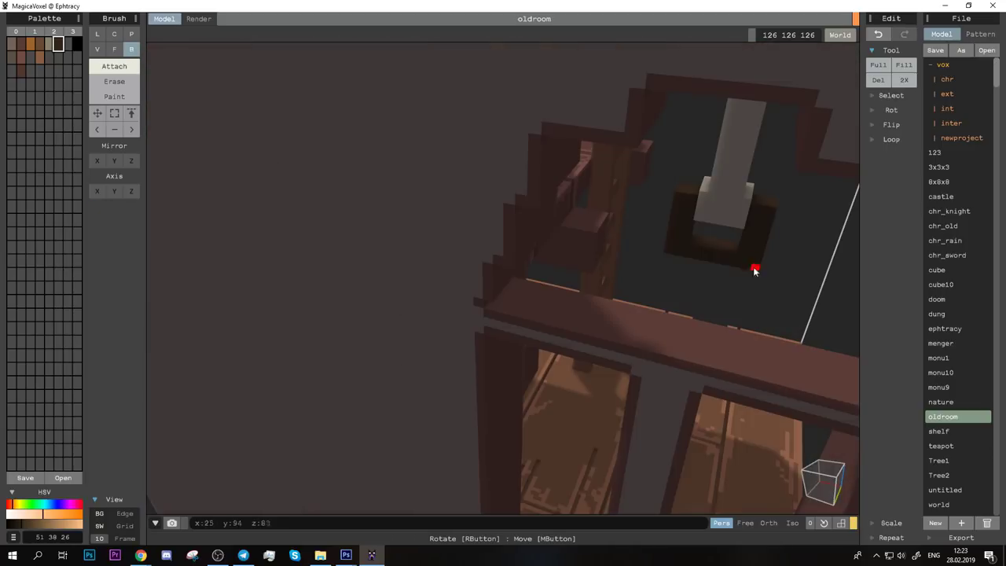
{"action": "key", "text": "f"}
{"action": "left_click_drag", "start_coordinate": [338, 365], "coordinate": [348, 367]}
{"action": "mouse_move", "coordinate": [348, 367]}
{"action": "right_mouse_down"}
{"action": "mouse_move", "coordinate": [530, 373]}
{"action": "mouse_move", "coordinate": [338, 356]}
{"action": "mouse_move", "coordinate": [684, 315]}
{"action": "mouse_move", "coordinate": [627, 279]}
{"action": "mouse_move", "coordinate": [509, 312]}
{"action": "mouse_move", "coordinate": [673, 359]}
{"action": "mouse_move", "coordinate": [665, 356]}
{"action": "right_mouse_up"}
Step: Fill the lantern's recess with glowing orange voxels
{"action": "key", "text": "b"}
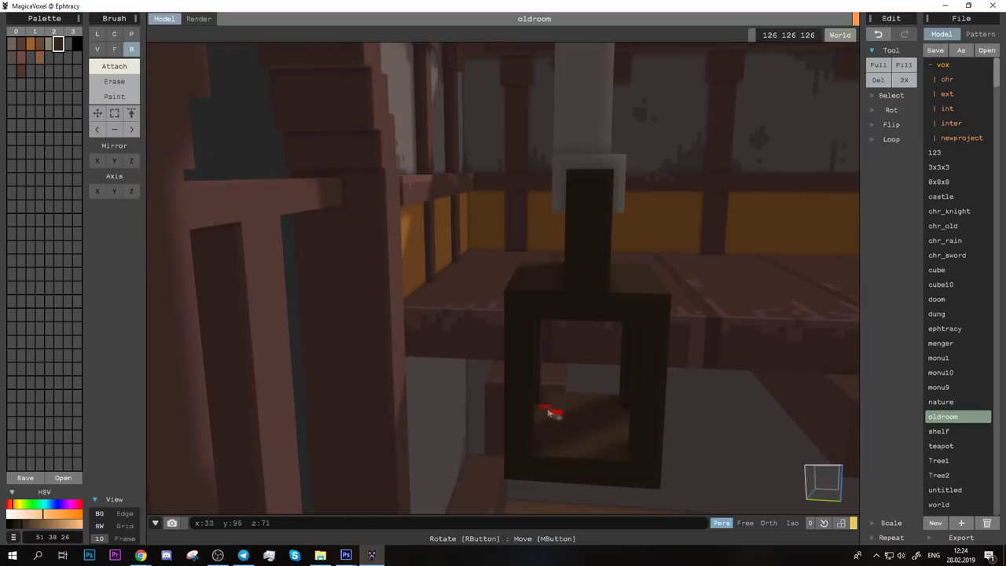
{"action": "left_click", "coordinate": [491, 224], "text": "alt"}
{"action": "left_click_drag", "start_coordinate": [542, 409], "coordinate": [613, 440]}
{"action": "mouse_move", "coordinate": [602, 437]}
{"action": "right_mouse_down"}
{"action": "mouse_move", "coordinate": [408, 383]}
{"action": "mouse_move", "coordinate": [404, 308]}
{"action": "mouse_move", "coordinate": [472, 372]}
{"action": "mouse_move", "coordinate": [317, 278]}
{"action": "mouse_move", "coordinate": [284, 314]}
{"action": "mouse_move", "coordinate": [494, 278]}
{"action": "mouse_move", "coordinate": [697, 270]}
{"action": "mouse_move", "coordinate": [557, 358]}
{"action": "mouse_move", "coordinate": [701, 292]}
{"action": "right_mouse_up"}
{"action": "key", "text": "f"}
{"action": "scroll", "coordinate": [556, 358], "scroll_direction": "down", "scroll_amount": 5}
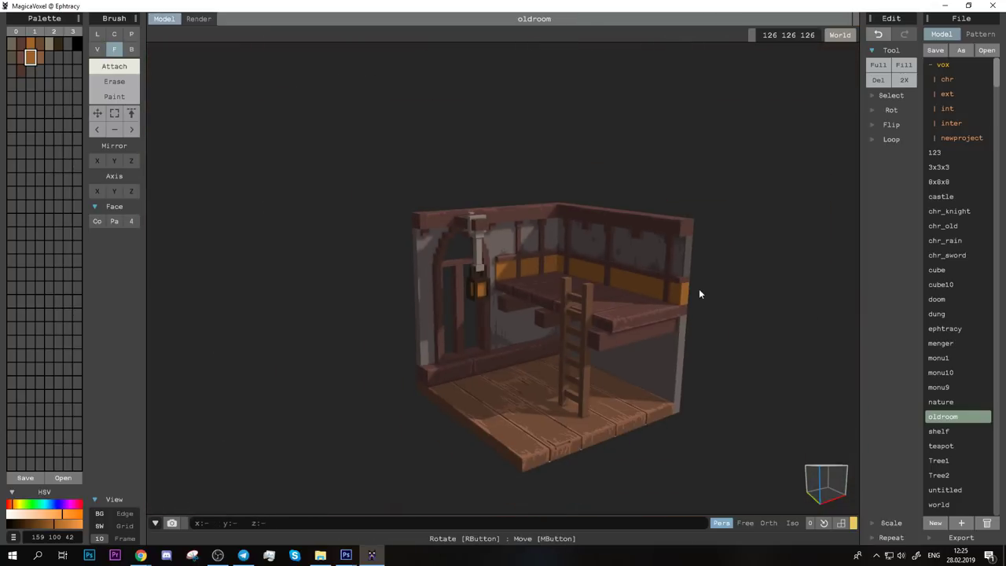
{"action": "scroll", "coordinate": [532, 243], "scroll_direction": "up", "scroll_amount": 3}
{"action": "scroll", "coordinate": [426, 238], "scroll_direction": "up", "scroll_amount": 2}
{"action": "scroll", "coordinate": [516, 262], "scroll_direction": "up", "scroll_amount": 2}
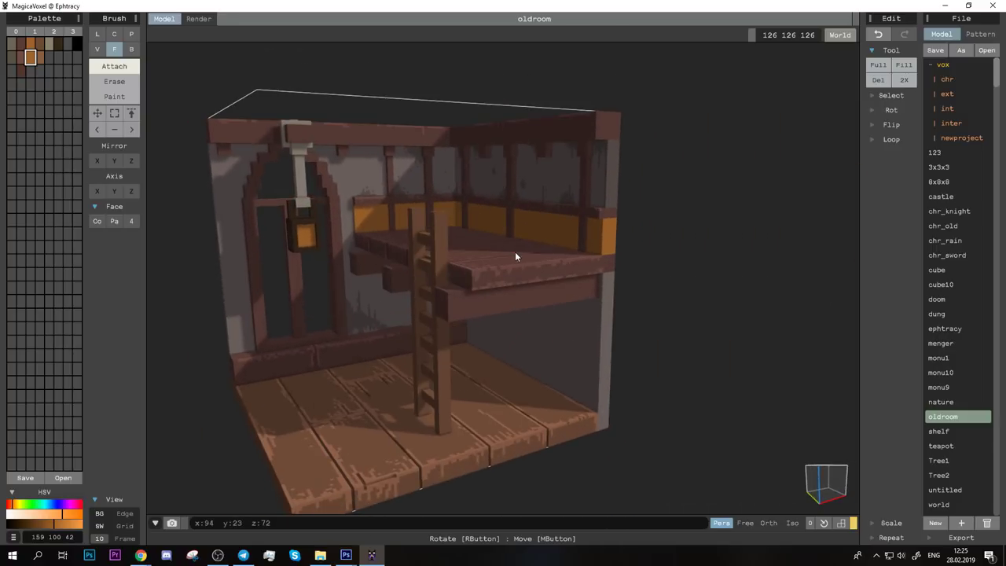
{"action": "scroll", "coordinate": [444, 262], "scroll_direction": "up", "scroll_amount": 2}
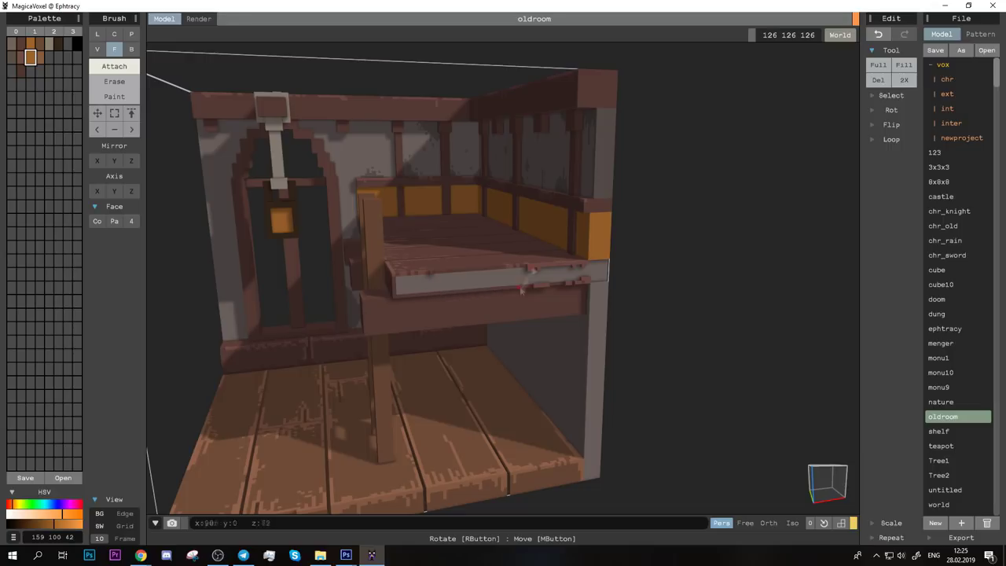
Step: Lay two dark red banners on the loft edge and extend them down below it
{"action": "key", "text": "b"}
{"action": "left_click", "coordinate": [588, 283], "text": "alt"}
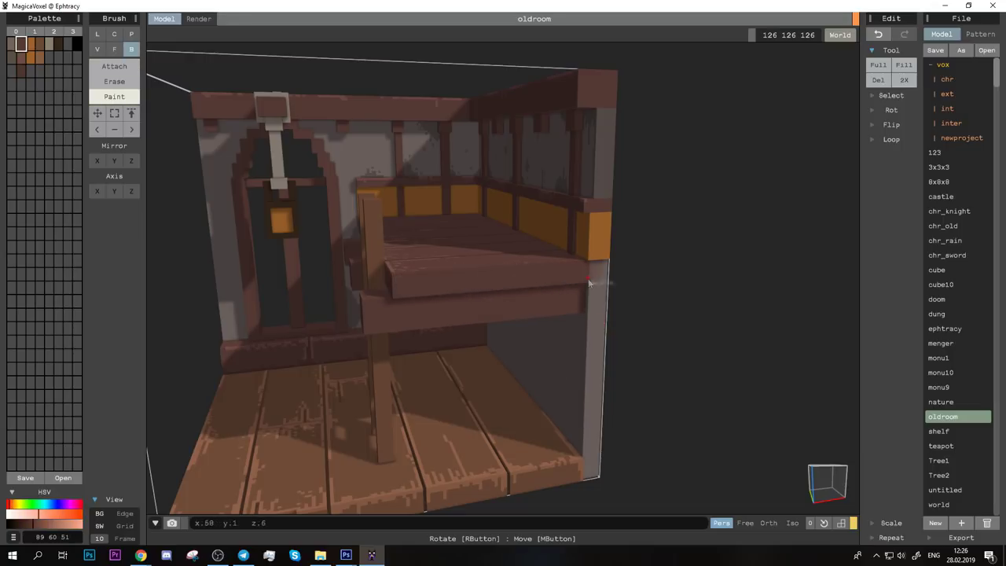
{"action": "key", "text": "ctrl+z"}
{"action": "left_click_drag", "start_coordinate": [410, 277], "coordinate": [571, 283]}
{"action": "key", "text": "f"}
{"action": "mouse_move", "coordinate": [440, 279]}
{"action": "right_mouse_down"}
{"action": "mouse_move", "coordinate": [550, 243]}
{"action": "mouse_move", "coordinate": [624, 307]}
{"action": "mouse_move", "coordinate": [683, 295]}
{"action": "mouse_move", "coordinate": [621, 274]}
{"action": "right_mouse_up"}
Step: Carve ragged notches into the banner ends with the Voxel brush
{"action": "key", "text": "b"}
{"action": "left_click", "coordinate": [68, 57]}
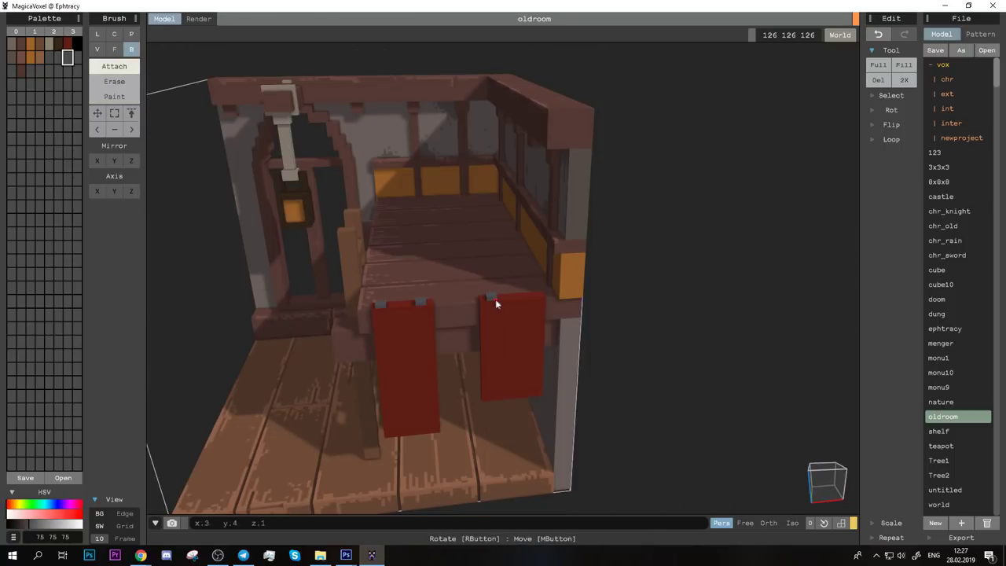
{"action": "key", "text": "f"}
{"action": "right_click_drag", "start_coordinate": [533, 295], "coordinate": [548, 346]}
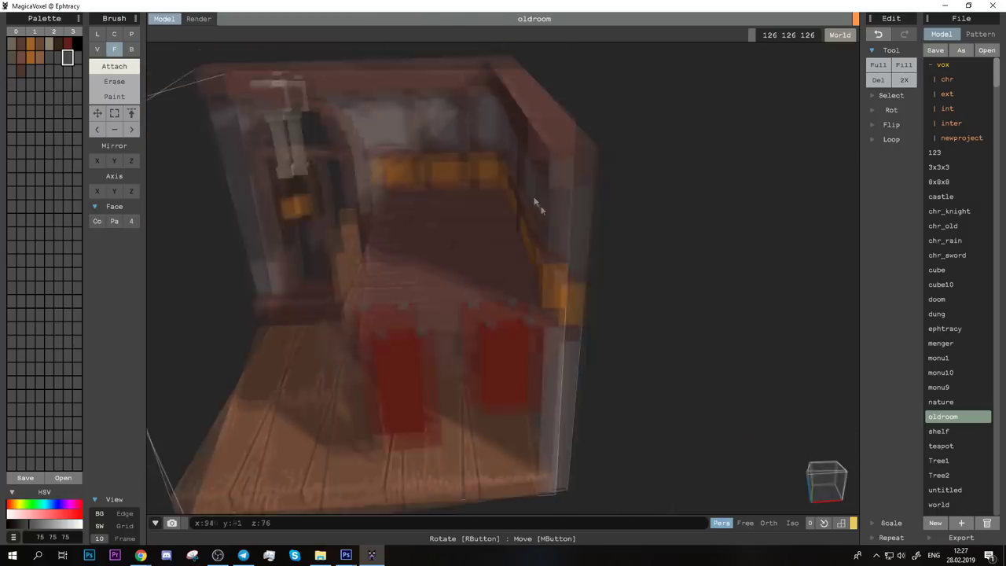
{"action": "key", "text": "v"}
{"action": "left_click_drag", "start_coordinate": [431, 346], "coordinate": [438, 296]}
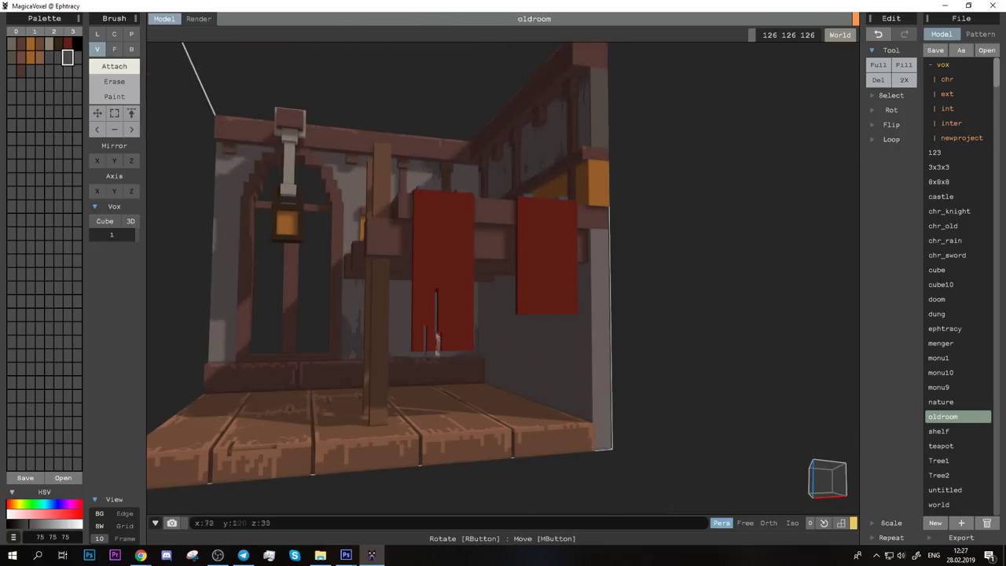
{"action": "mouse_move", "coordinate": [452, 316]}
{"action": "right_mouse_down"}
{"action": "mouse_move", "coordinate": [521, 309]}
{"action": "mouse_move", "coordinate": [443, 376]}
{"action": "right_mouse_up"}
{"action": "key", "text": "ctrl+y"}
Step: Paint an orange chevron across the left banner
{"action": "mouse_move", "coordinate": [489, 397]}
{"action": "right_mouse_down"}
{"action": "mouse_move", "coordinate": [508, 339]}
{"action": "mouse_move", "coordinate": [503, 314]}
{"action": "right_mouse_up"}
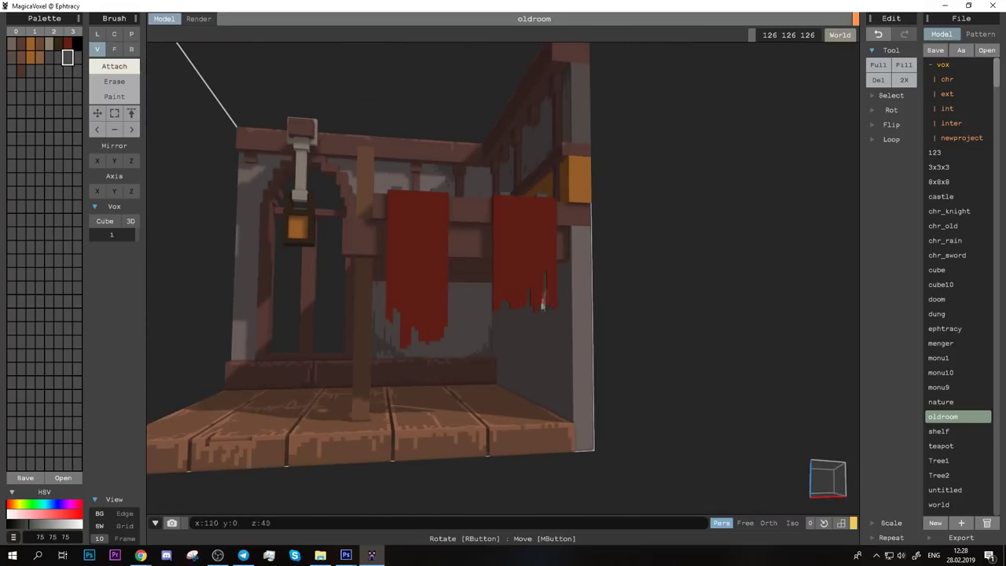
{"action": "key", "text": "3"}
{"action": "left_click_drag", "start_coordinate": [387, 277], "coordinate": [429, 309]}
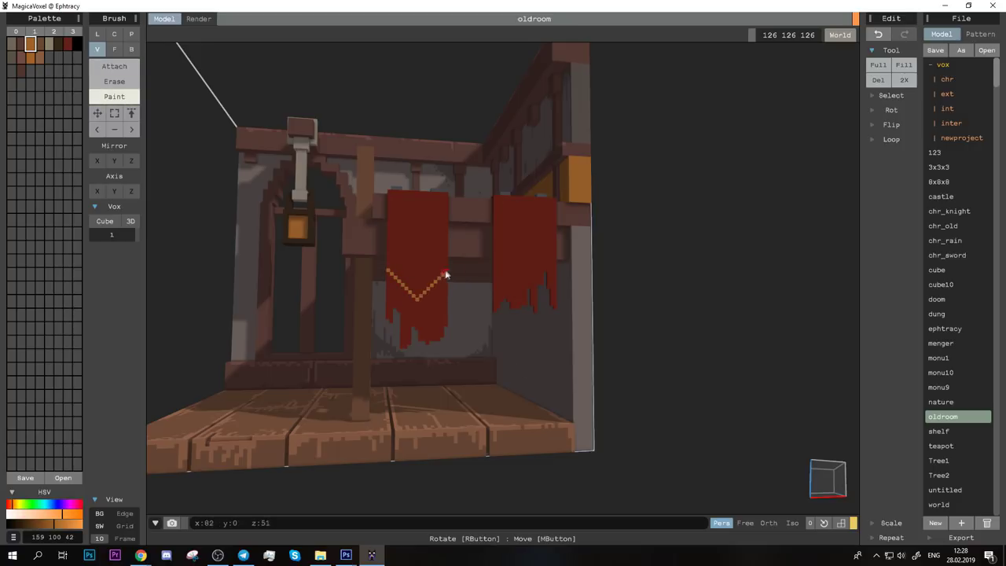
{"action": "mouse_move", "coordinate": [417, 278]}
{"action": "right_mouse_down"}
{"action": "mouse_move", "coordinate": [471, 357]}
{"action": "mouse_move", "coordinate": [366, 310]}
{"action": "mouse_move", "coordinate": [441, 277]}
{"action": "mouse_move", "coordinate": [412, 390]}
{"action": "mouse_move", "coordinate": [385, 377]}
{"action": "right_mouse_up"}
Step: Box-select the left red chevron banner to copy it onto the back wall above the loft
{"action": "scroll", "coordinate": [413, 390], "scroll_direction": "up", "scroll_amount": 5}
{"action": "scroll", "coordinate": [385, 377], "scroll_direction": "down", "scroll_amount": 5}
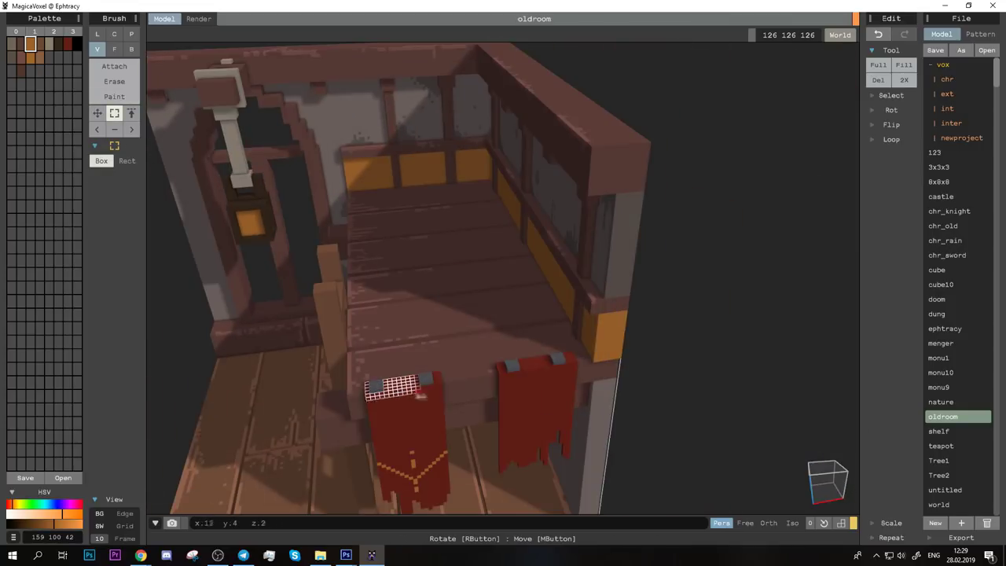
{"action": "left_click_drag", "start_coordinate": [369, 378], "coordinate": [444, 483]}
{"action": "key", "text": "ctrl+d"}
{"action": "left_click_drag", "start_coordinate": [366, 376], "coordinate": [450, 500]}
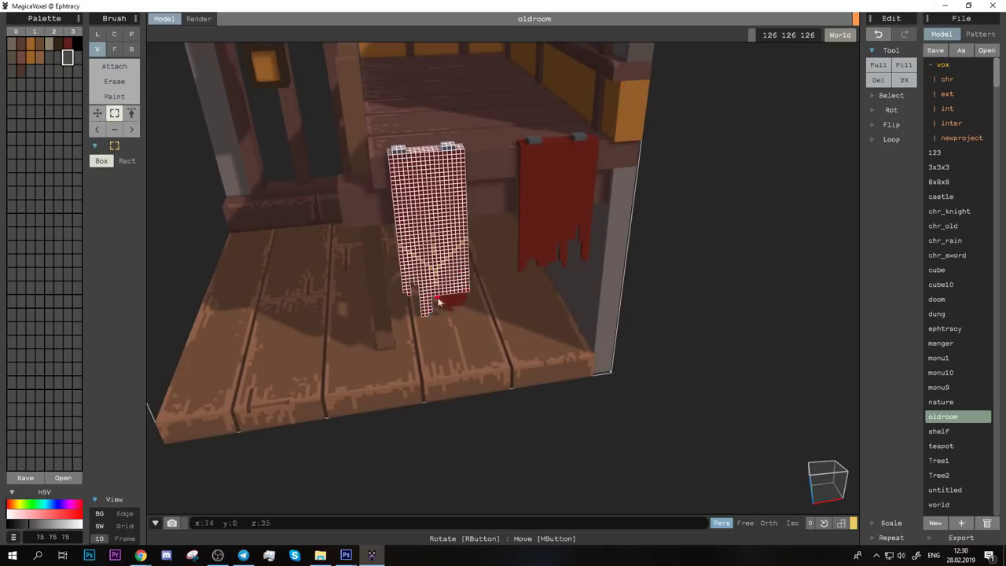
{"action": "scroll", "coordinate": [451, 312], "scroll_direction": "down", "scroll_amount": 5}
{"action": "mouse_move", "coordinate": [456, 260]}
{"action": "right_mouse_down"}
{"action": "mouse_move", "coordinate": [403, 70]}
{"action": "mouse_move", "coordinate": [346, 224]}
{"action": "right_mouse_up"}
{"action": "scroll", "coordinate": [346, 224], "scroll_direction": "up", "scroll_amount": 5}
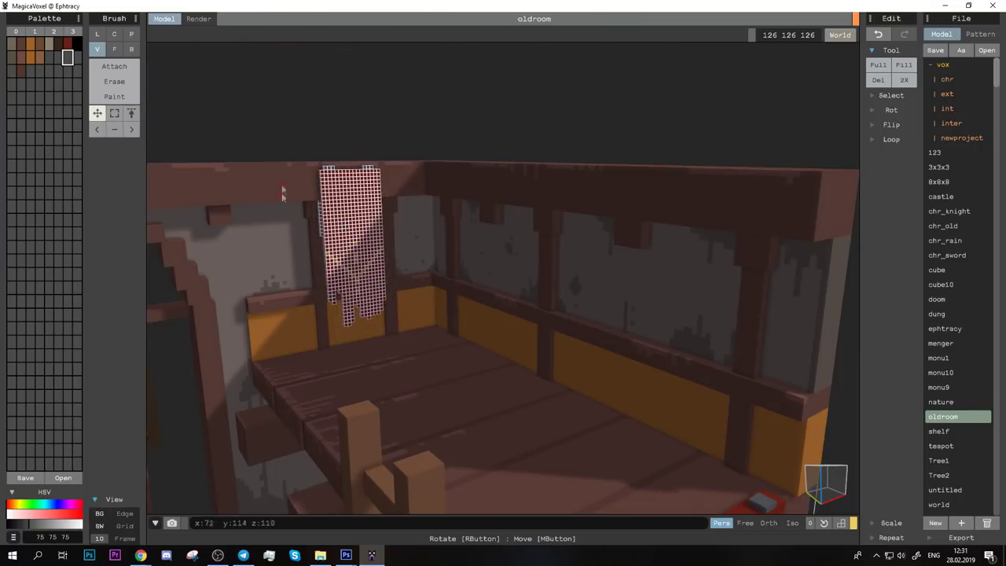
{"action": "scroll", "coordinate": [308, 155], "scroll_direction": "up", "scroll_amount": 3}
{"action": "key", "text": "f"}
{"action": "scroll", "coordinate": [417, 212], "scroll_direction": "down", "scroll_amount": 3}
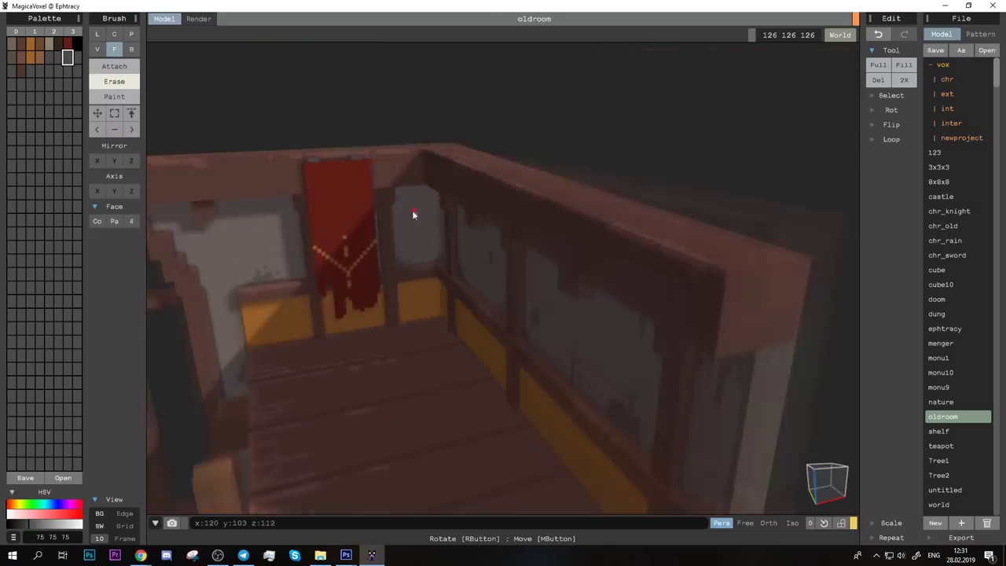
{"action": "right_click_drag", "start_coordinate": [534, 347], "coordinate": [438, 354]}
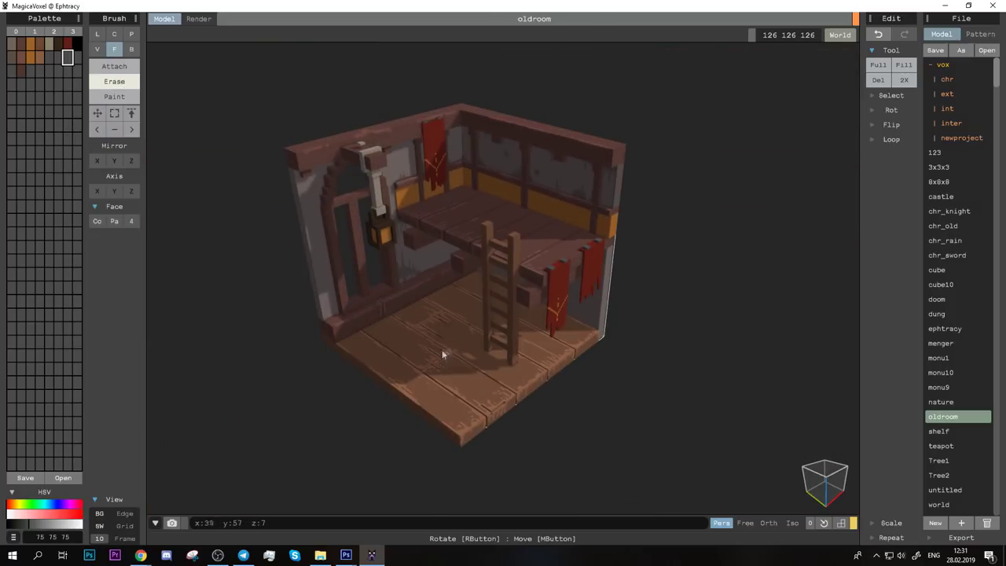
Step: Draw a large round rug slab on the floor with the circle brush
{"action": "key", "text": "c"}
{"action": "key", "text": "ctrl+z"}
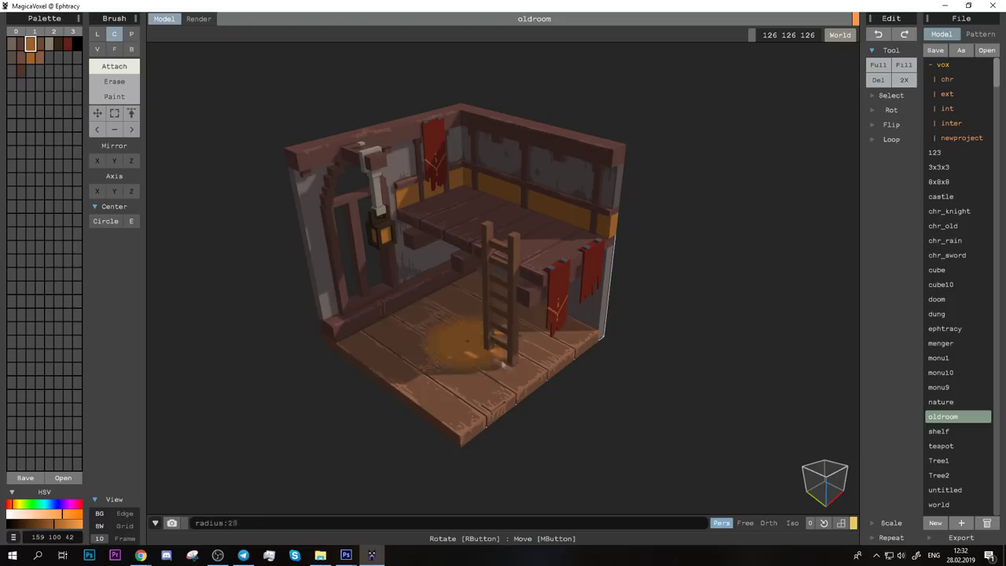
{"action": "left_click_drag", "start_coordinate": [446, 338], "coordinate": [525, 380]}
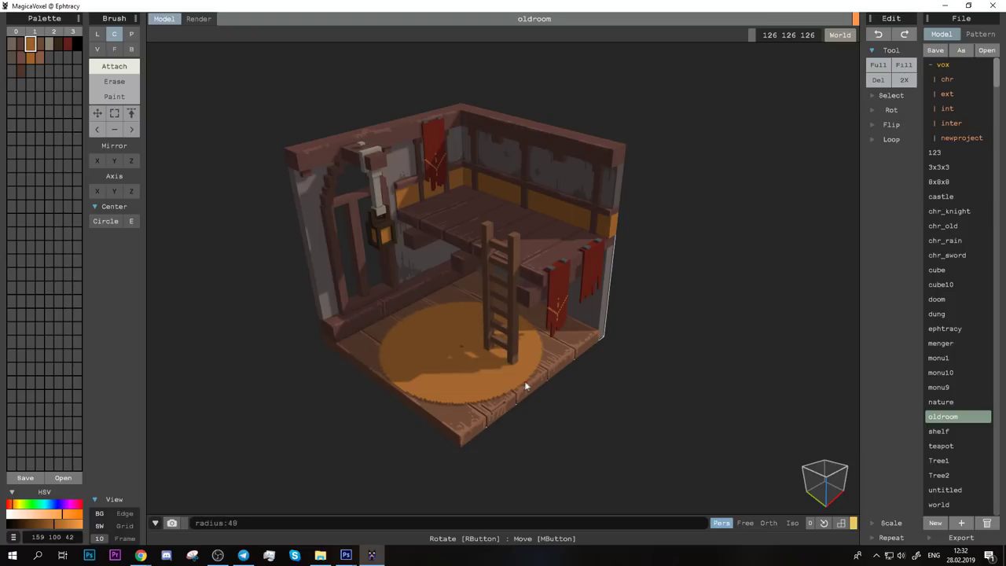
{"action": "scroll", "coordinate": [524, 380], "scroll_direction": "up", "scroll_amount": 5}
{"action": "key", "text": "b"}
{"action": "key", "text": "f"}
{"action": "scroll", "coordinate": [503, 391], "scroll_direction": "down", "scroll_amount": 3}
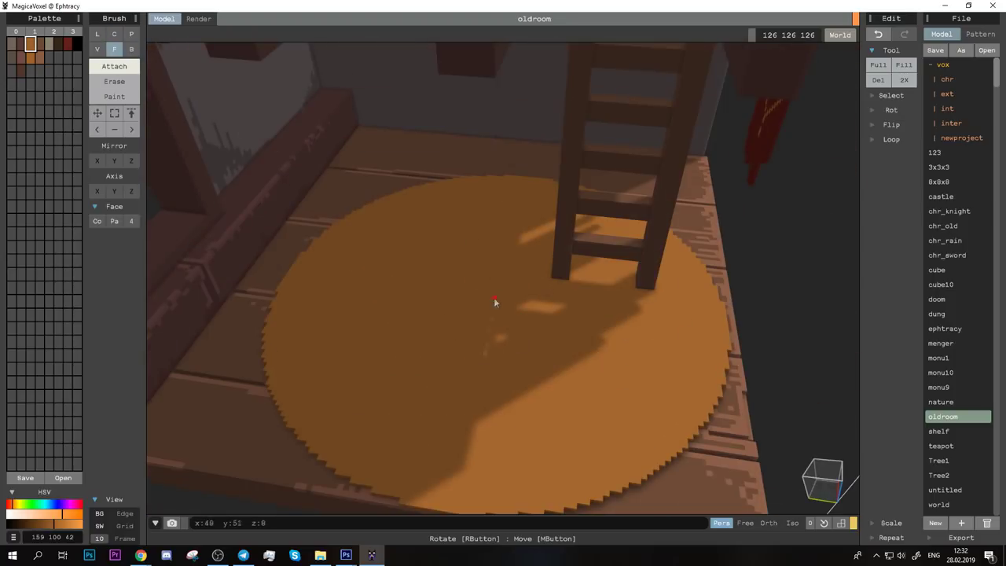
Step: Paint concentric brown rings onto the rug and add single-voxel fringe around its edge
{"action": "key", "text": "d"}
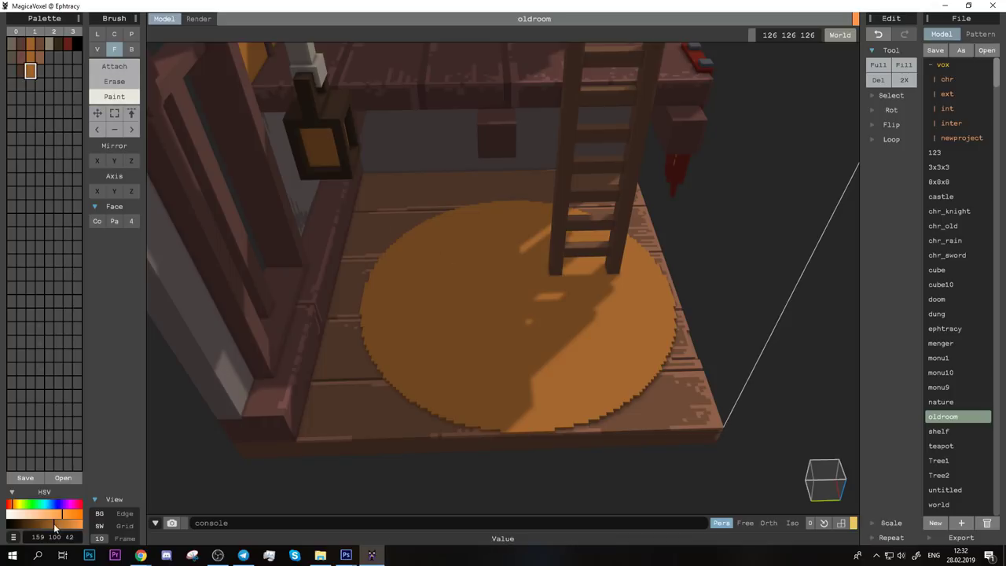
{"action": "mouse_move", "coordinate": [501, 300]}
{"action": "left_mouse_down"}
{"action": "mouse_move", "coordinate": [449, 404]}
{"action": "mouse_move", "coordinate": [448, 379]}
{"action": "mouse_move", "coordinate": [473, 348]}
{"action": "left_mouse_up"}
{"action": "right_click_drag", "start_coordinate": [487, 337], "coordinate": [508, 340]}
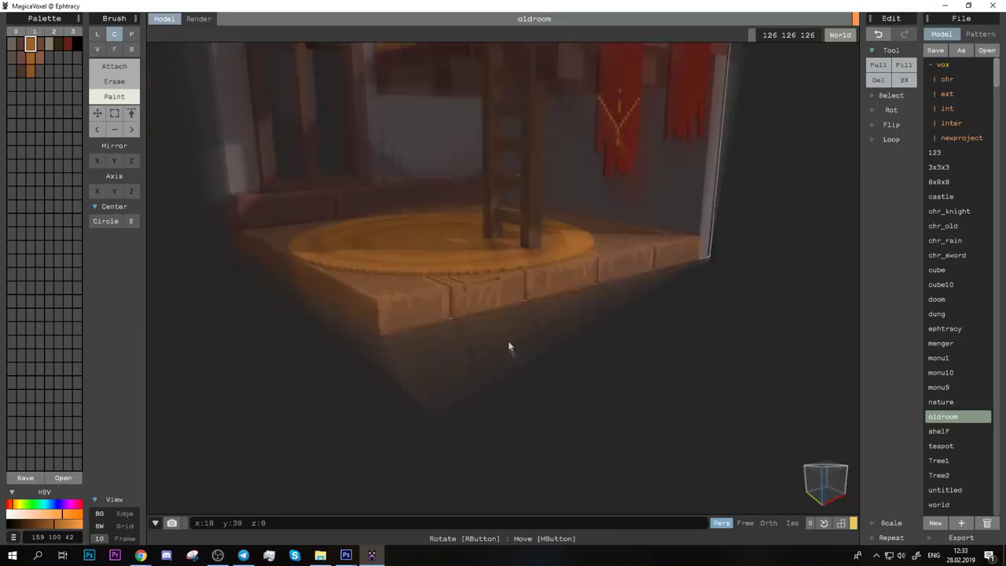
{"action": "key", "text": "v"}
{"action": "key", "text": "a"}
{"action": "key", "text": "ctrl+z"}
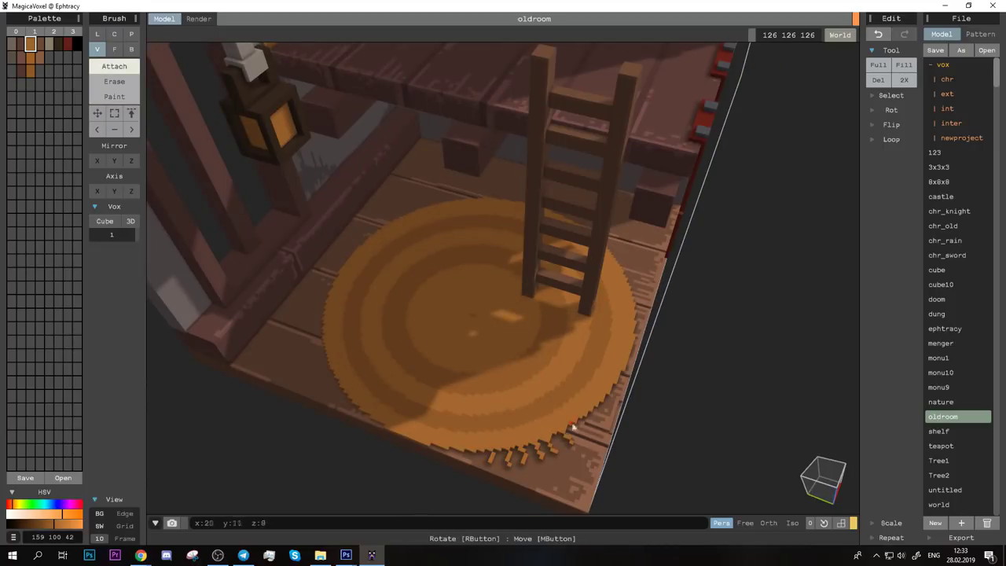
{"action": "right_click_drag", "start_coordinate": [357, 436], "coordinate": [487, 428]}
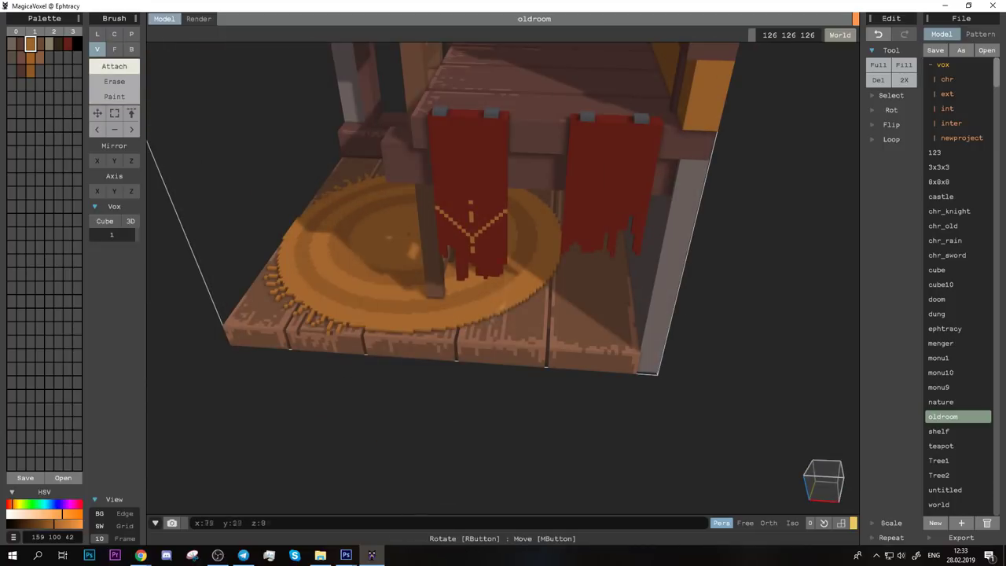
{"action": "right_click_drag", "start_coordinate": [562, 279], "coordinate": [488, 287]}
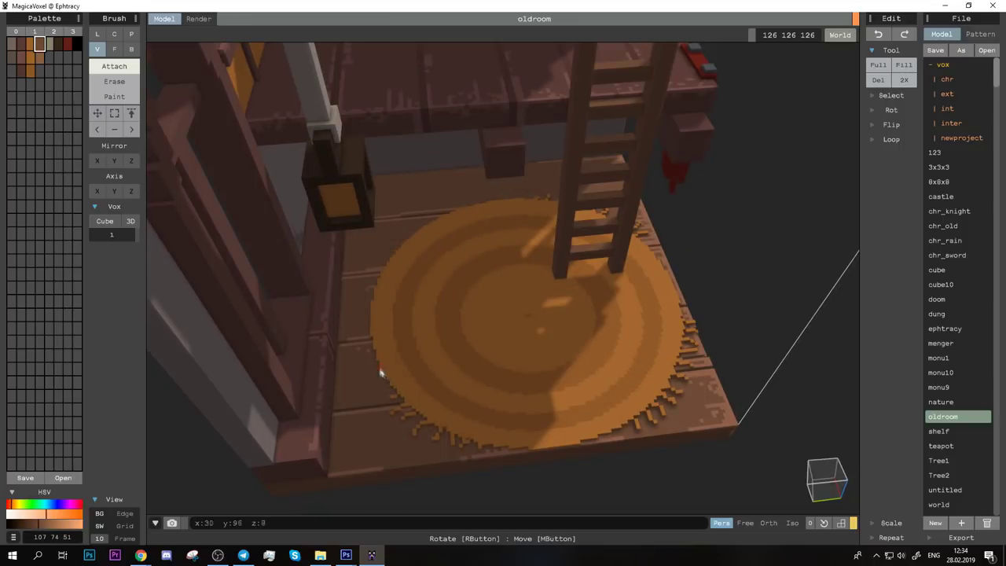
{"action": "scroll", "coordinate": [481, 334], "scroll_direction": "down", "scroll_amount": 2}
{"action": "scroll", "coordinate": [490, 338], "scroll_direction": "down", "scroll_amount": 3}
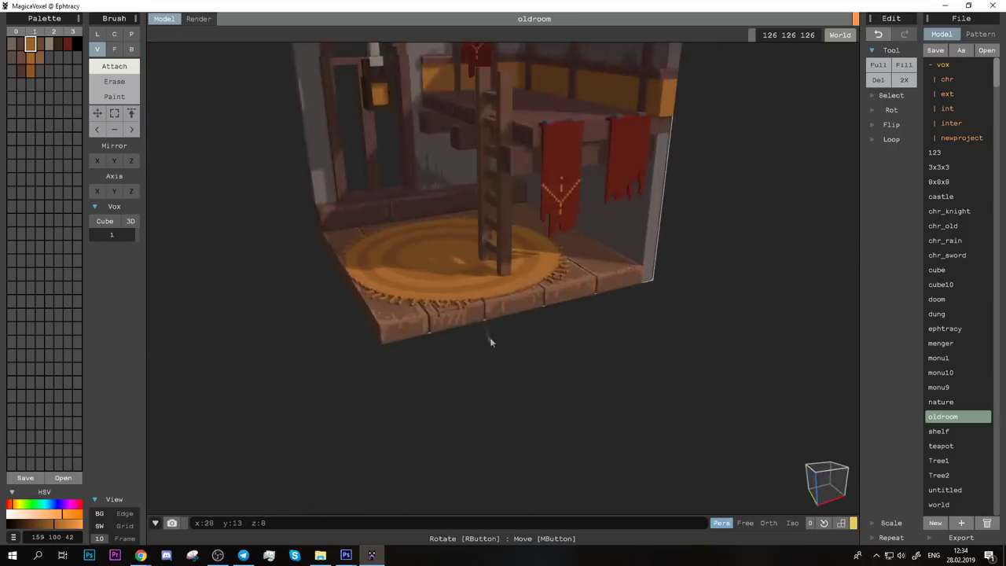
{"action": "scroll", "coordinate": [555, 337], "scroll_direction": "down", "scroll_amount": 2}
{"action": "scroll", "coordinate": [418, 250], "scroll_direction": "up", "scroll_amount": 2}
Step: Draw a box base for the bed on the loft floor and extrude it to bed height
{"action": "scroll", "coordinate": [429, 275], "scroll_direction": "up", "scroll_amount": 5}
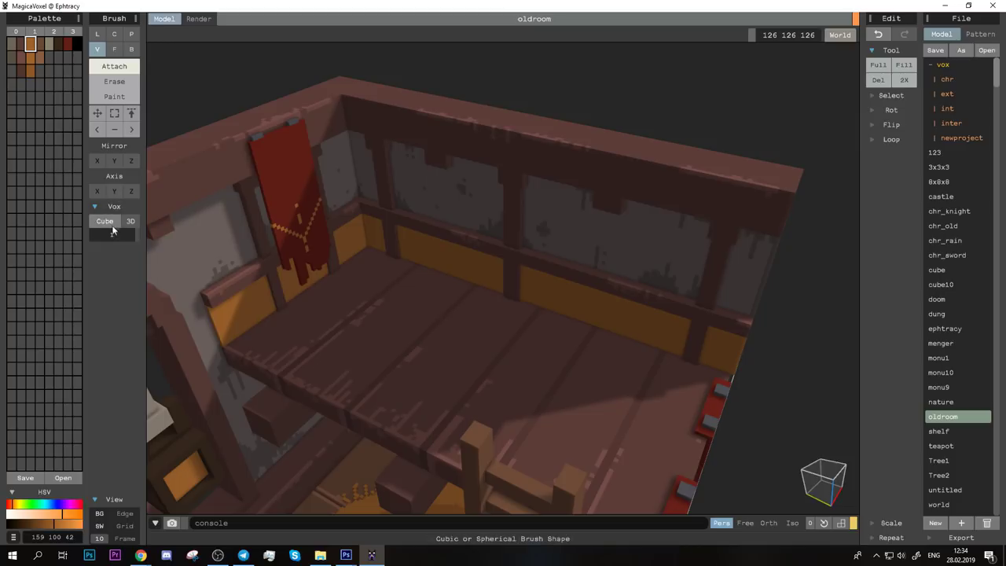
{"action": "key", "text": "b"}
{"action": "mouse_move", "coordinate": [376, 256]}
{"action": "left_mouse_down"}
{"action": "mouse_move", "coordinate": [370, 393]}
{"action": "mouse_move", "coordinate": [359, 404]}
{"action": "left_mouse_up"}
{"action": "left_click", "coordinate": [308, 284]}
{"action": "key", "text": "f"}
{"action": "right_click_drag", "start_coordinate": [307, 285], "coordinate": [369, 361]}
{"action": "key", "text": "b"}
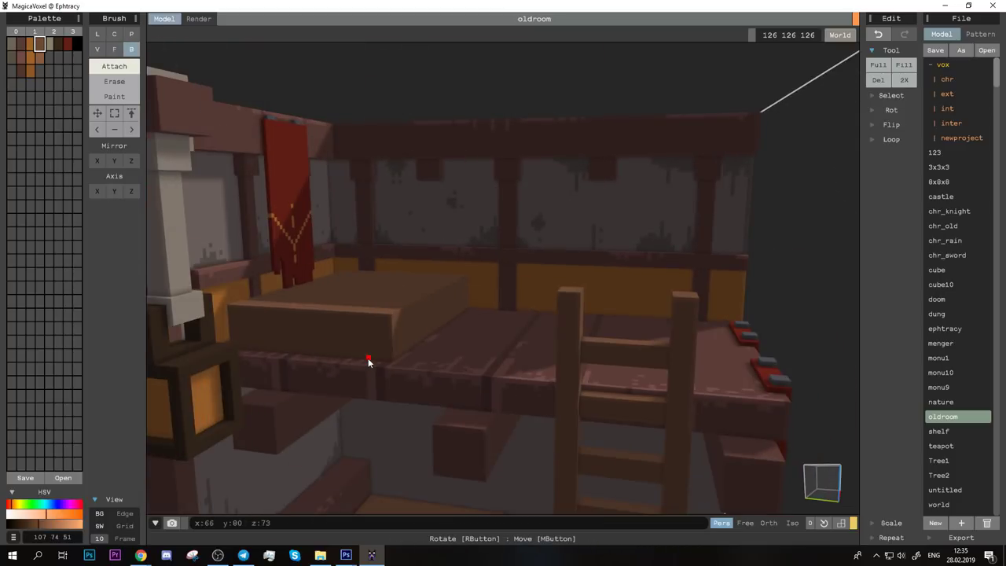
Step: Extrude a headboard block behind the bed, undoing the overly tall first attempt
{"action": "right_click_drag", "start_coordinate": [244, 333], "coordinate": [358, 301]}
{"action": "scroll", "coordinate": [429, 281], "scroll_direction": "up", "scroll_amount": 2}
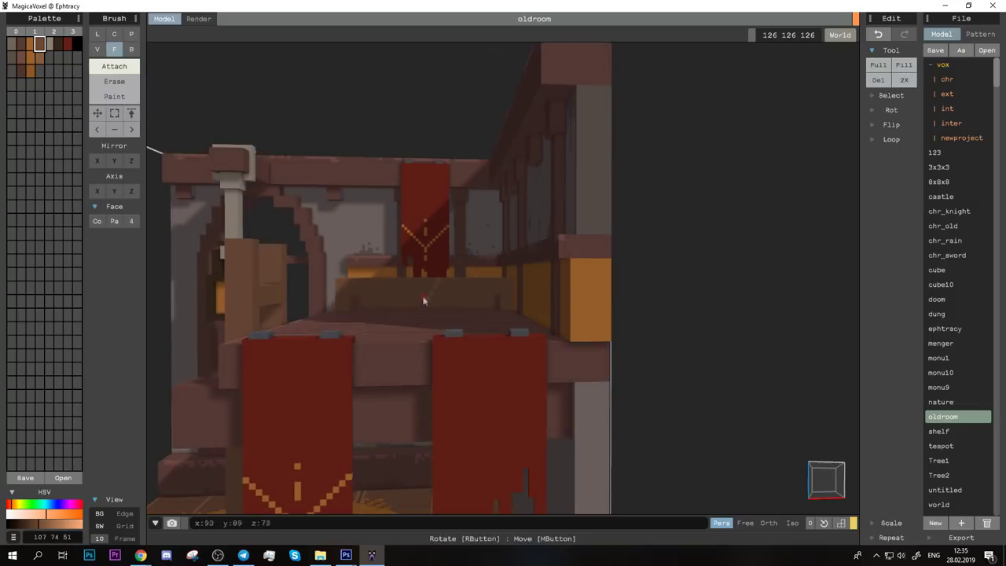
{"action": "mouse_move", "coordinate": [426, 299]}
{"action": "right_mouse_down"}
{"action": "mouse_move", "coordinate": [396, 334]}
{"action": "mouse_move", "coordinate": [348, 312]}
{"action": "mouse_move", "coordinate": [394, 250]}
{"action": "right_mouse_up"}
{"action": "key", "text": "b"}
{"action": "key", "text": "f"}
{"action": "left_click_drag", "start_coordinate": [458, 282], "coordinate": [456, 240]}
{"action": "right_click_drag", "start_coordinate": [456, 240], "coordinate": [388, 278]}
{"action": "mouse_move", "coordinate": [383, 401]}
{"action": "right_mouse_down"}
{"action": "mouse_move", "coordinate": [145, 351]}
{"action": "mouse_move", "coordinate": [420, 238]}
{"action": "right_mouse_up"}
{"action": "key", "text": "ctrl+z"}
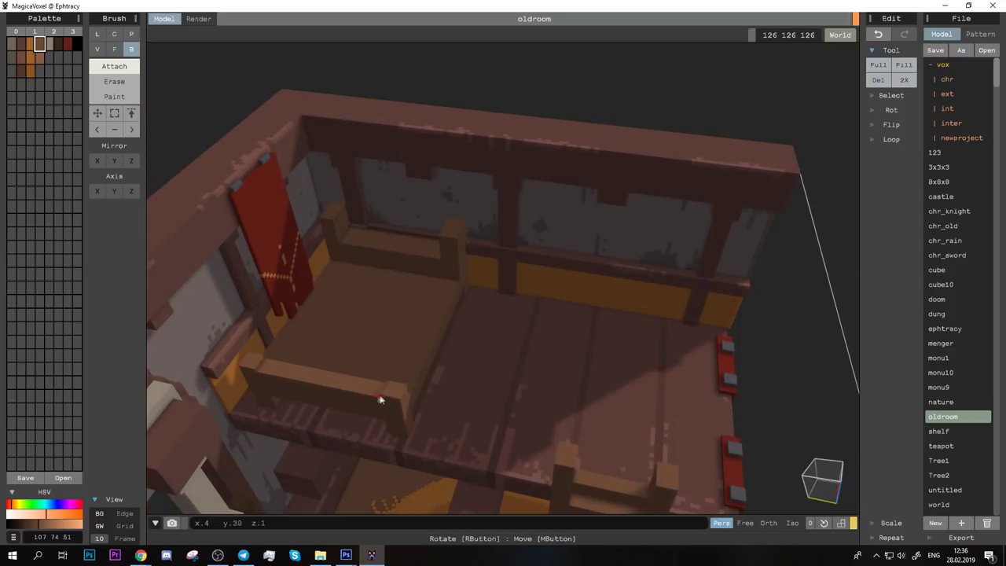
Step: Select a small group of frame voxels and shift them right to adjust the bed posts
{"action": "mouse_move", "coordinate": [382, 411]}
{"action": "right_mouse_down"}
{"action": "mouse_move", "coordinate": [355, 378]}
{"action": "mouse_move", "coordinate": [323, 206]}
{"action": "mouse_move", "coordinate": [413, 223]}
{"action": "mouse_move", "coordinate": [316, 213]}
{"action": "mouse_move", "coordinate": [281, 180]}
{"action": "mouse_move", "coordinate": [325, 214]}
{"action": "mouse_move", "coordinate": [332, 370]}
{"action": "mouse_move", "coordinate": [286, 385]}
{"action": "right_mouse_up"}
{"action": "key", "text": "f"}
{"action": "key", "text": "b"}
{"action": "left_click", "coordinate": [115, 114]}
{"action": "mouse_move", "coordinate": [277, 371]}
{"action": "left_mouse_down"}
{"action": "mouse_move", "coordinate": [301, 385]}
{"action": "mouse_move", "coordinate": [330, 384]}
{"action": "left_mouse_up"}
{"action": "key", "text": "m"}
{"action": "key", "text": "a"}
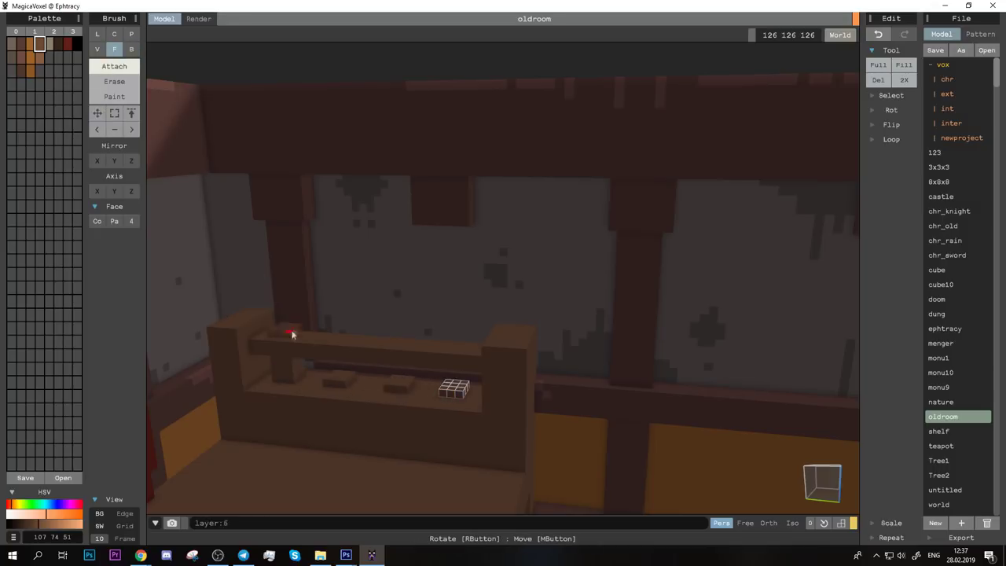
{"action": "key", "text": "s"}
{"action": "scroll", "coordinate": [479, 353], "scroll_direction": "down", "scroll_amount": 5}
{"action": "right_click_drag", "start_coordinate": [478, 353], "coordinate": [258, 503]}
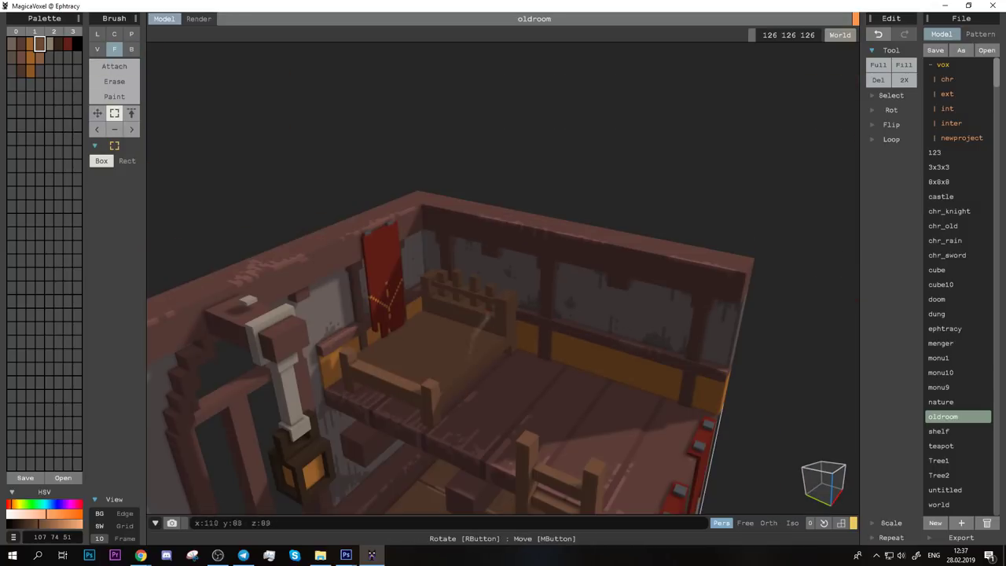
{"action": "scroll", "coordinate": [437, 332], "scroll_direction": "up", "scroll_amount": 5}
{"action": "left_click", "coordinate": [114, 67]}
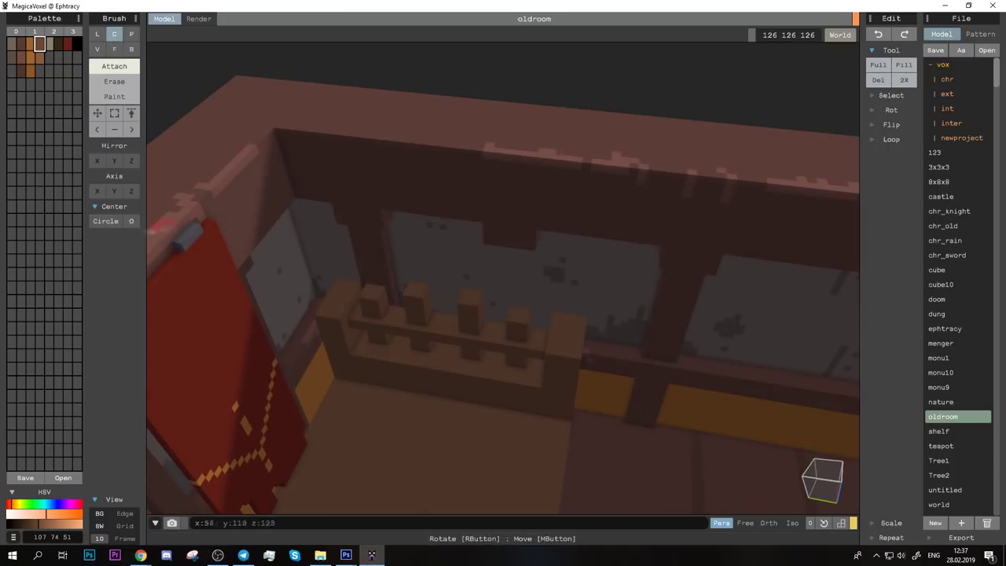
{"action": "key", "text": "v"}
Step: Orbit around the room past the red banner to a high top-down angle on the bed
{"action": "mouse_move", "coordinate": [411, 293]}
{"action": "right_mouse_down"}
{"action": "mouse_move", "coordinate": [458, 348]}
{"action": "mouse_move", "coordinate": [461, 315]}
{"action": "mouse_move", "coordinate": [555, 354]}
{"action": "right_mouse_up"}
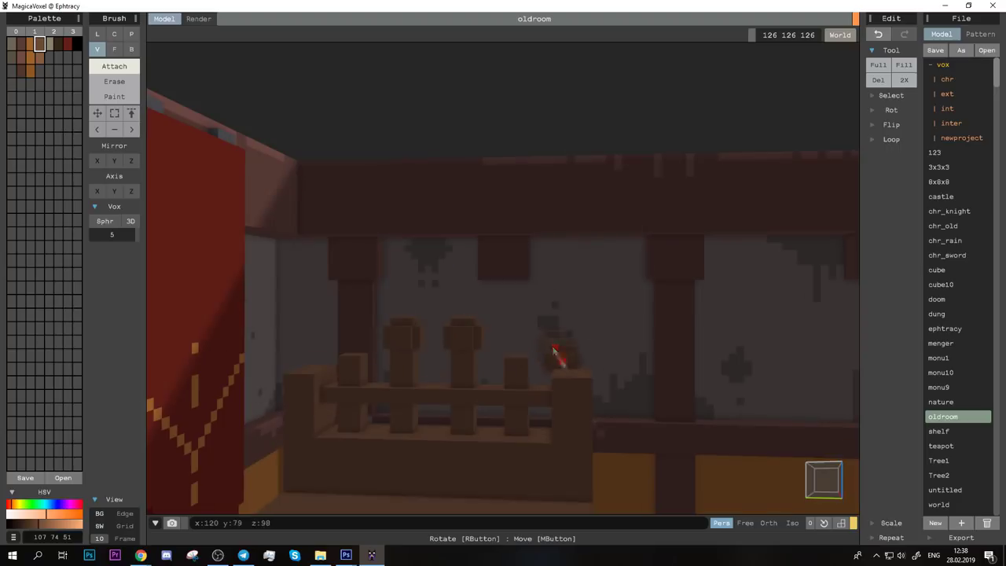
{"action": "mouse_move", "coordinate": [470, 334]}
{"action": "right_mouse_down"}
{"action": "mouse_move", "coordinate": [420, 262]}
{"action": "mouse_move", "coordinate": [514, 422]}
{"action": "right_mouse_up"}
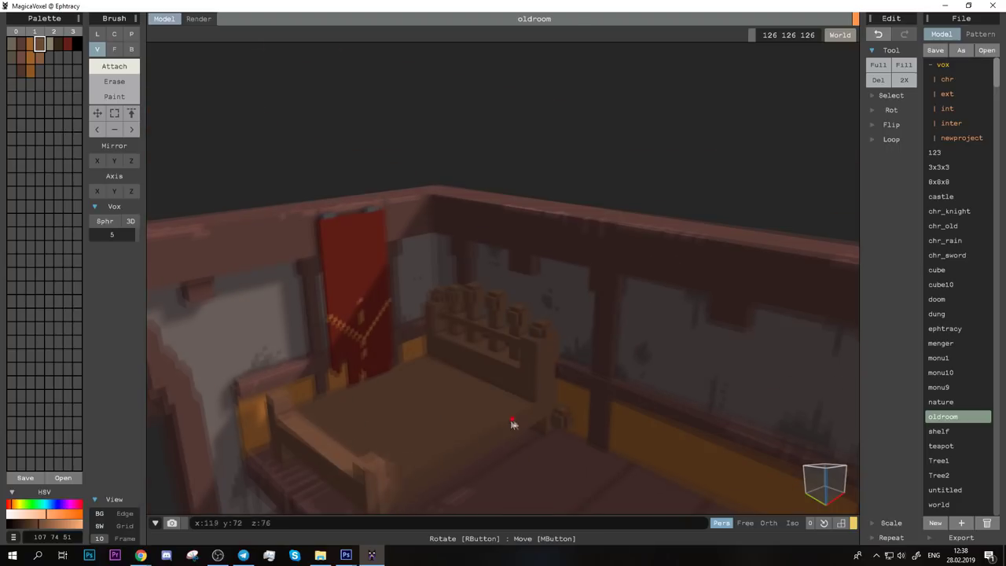
{"action": "mouse_move", "coordinate": [281, 400]}
{"action": "right_mouse_down"}
{"action": "mouse_move", "coordinate": [395, 400]}
{"action": "mouse_move", "coordinate": [386, 483]}
{"action": "mouse_move", "coordinate": [472, 460]}
{"action": "mouse_move", "coordinate": [463, 461]}
{"action": "mouse_move", "coordinate": [511, 414]}
{"action": "right_mouse_up"}
{"action": "scroll", "coordinate": [511, 415], "scroll_direction": "down", "scroll_amount": 5}
{"action": "mouse_move", "coordinate": [593, 332]}
{"action": "right_mouse_down"}
{"action": "mouse_move", "coordinate": [658, 285]}
{"action": "mouse_move", "coordinate": [569, 249]}
{"action": "right_mouse_up"}
{"action": "scroll", "coordinate": [658, 286], "scroll_direction": "up", "scroll_amount": 3}
{"action": "scroll", "coordinate": [637, 290], "scroll_direction": "up", "scroll_amount": 2}
{"action": "mouse_move", "coordinate": [737, 251]}
{"action": "right_mouse_down"}
{"action": "mouse_move", "coordinate": [421, 228]}
{"action": "mouse_move", "coordinate": [346, 238]}
{"action": "mouse_move", "coordinate": [320, 317]}
{"action": "mouse_move", "coordinate": [366, 375]}
{"action": "mouse_move", "coordinate": [474, 306]}
{"action": "right_mouse_up"}
{"action": "scroll", "coordinate": [474, 307], "scroll_direction": "down", "scroll_amount": 2}
{"action": "scroll", "coordinate": [496, 334], "scroll_direction": "up", "scroll_amount": 1}
{"action": "mouse_move", "coordinate": [401, 408]}
{"action": "right_mouse_down"}
{"action": "mouse_move", "coordinate": [496, 334]}
{"action": "mouse_move", "coordinate": [415, 395]}
{"action": "right_mouse_up"}
{"action": "scroll", "coordinate": [496, 334], "scroll_direction": "up", "scroll_amount": 3}
Step: Switch to Face mode and choose light blue for the bed top
{"action": "left_click", "coordinate": [114, 48]}
{"action": "left_click", "coordinate": [49, 57]}
{"action": "left_click", "coordinate": [47, 504]}
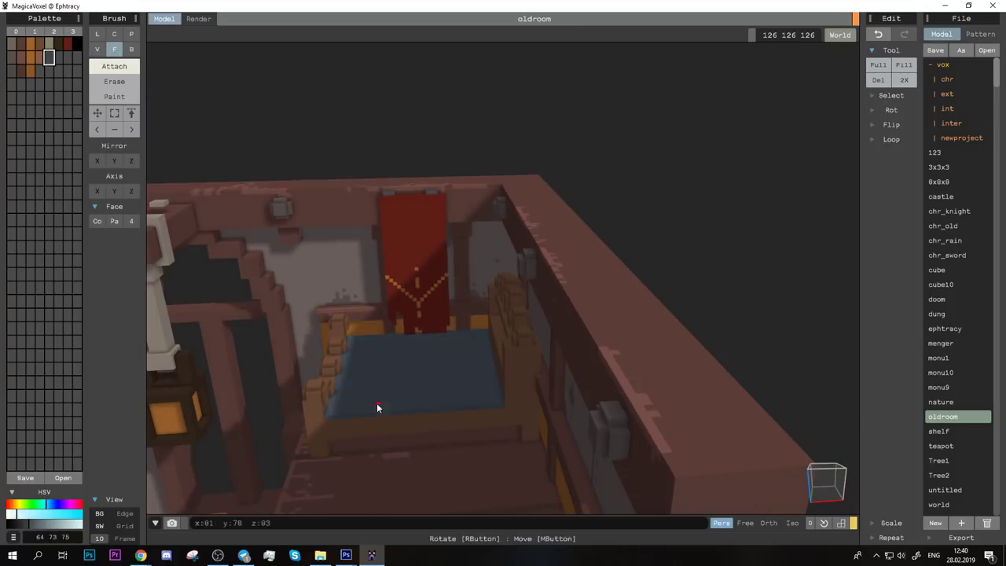
Step: Paint the mattress top light blue
{"action": "left_click", "coordinate": [377, 406]}
{"action": "right_click_drag", "start_coordinate": [377, 406], "coordinate": [455, 397]}
{"action": "mouse_move", "coordinate": [534, 415]}
{"action": "right_mouse_down"}
{"action": "mouse_move", "coordinate": [472, 377]}
{"action": "mouse_move", "coordinate": [482, 353]}
{"action": "right_mouse_up"}
{"action": "scroll", "coordinate": [482, 353], "scroll_direction": "up", "scroll_amount": 3}
{"action": "scroll", "coordinate": [426, 378], "scroll_direction": "down", "scroll_amount": 3}
{"action": "mouse_move", "coordinate": [426, 378]}
{"action": "right_mouse_down"}
{"action": "mouse_move", "coordinate": [404, 348]}
{"action": "mouse_move", "coordinate": [294, 415]}
{"action": "mouse_move", "coordinate": [324, 402]}
{"action": "mouse_move", "coordinate": [422, 404]}
{"action": "mouse_move", "coordinate": [393, 259]}
{"action": "right_mouse_up"}
Step: Lay a dark red blanket over the bed with an orange strip between blanket and sheet
{"action": "key", "text": "g"}
{"action": "left_click", "coordinate": [393, 259], "text": "alt"}
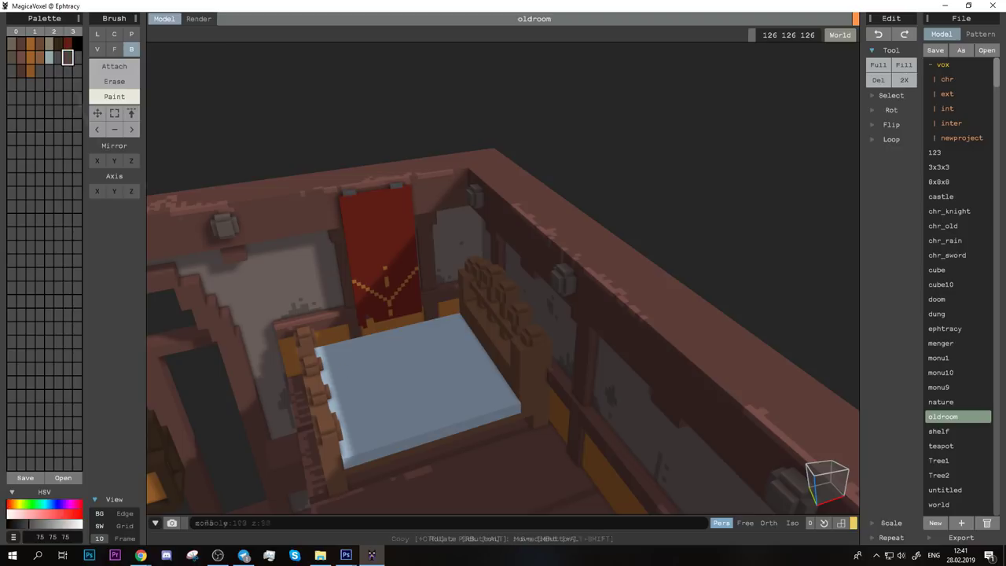
{"action": "left_click", "coordinate": [114, 66]}
{"action": "left_click_drag", "start_coordinate": [323, 354], "coordinate": [455, 437]}
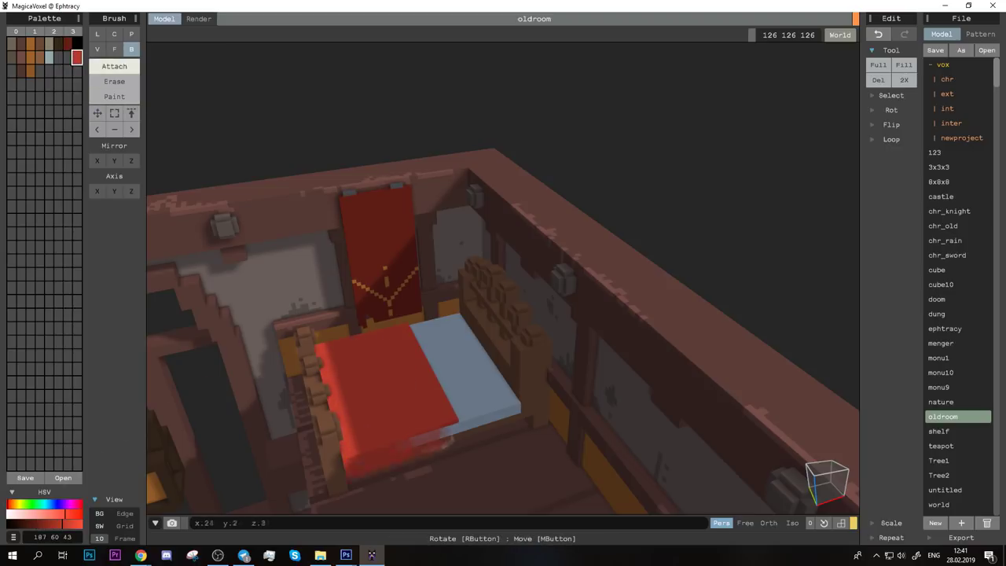
{"action": "mouse_move", "coordinate": [455, 437]}
{"action": "right_mouse_down"}
{"action": "mouse_move", "coordinate": [445, 378]}
{"action": "mouse_move", "coordinate": [150, 488]}
{"action": "right_mouse_up"}
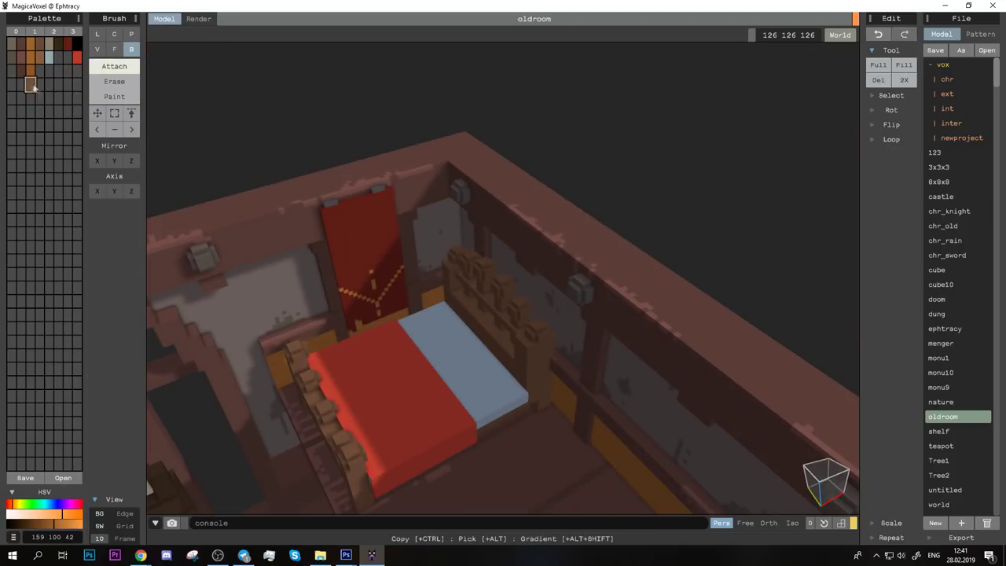
{"action": "left_click", "coordinate": [30, 83]}
{"action": "left_click_drag", "start_coordinate": [389, 320], "coordinate": [479, 431]}
{"action": "right_click_drag", "start_coordinate": [470, 445], "coordinate": [408, 422]}
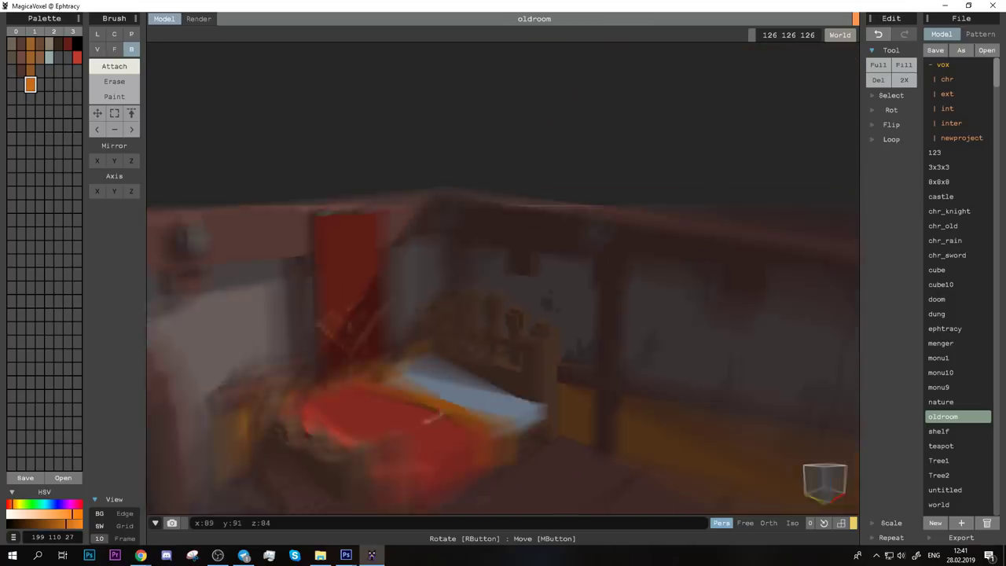
Step: Paint the tops of the bed posts orange
{"action": "key", "text": "v"}
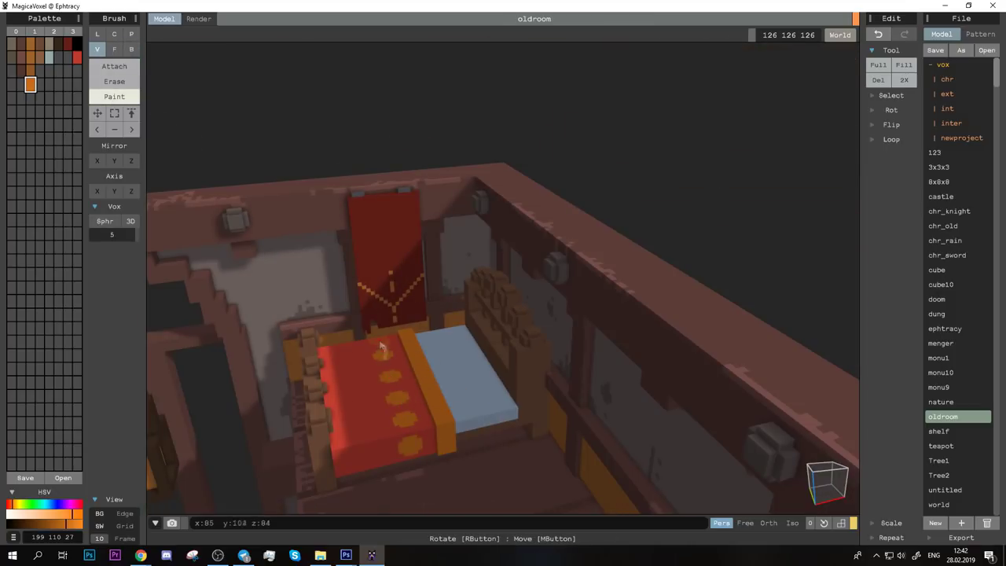
{"action": "right_click_drag", "start_coordinate": [353, 349], "coordinate": [613, 422]}
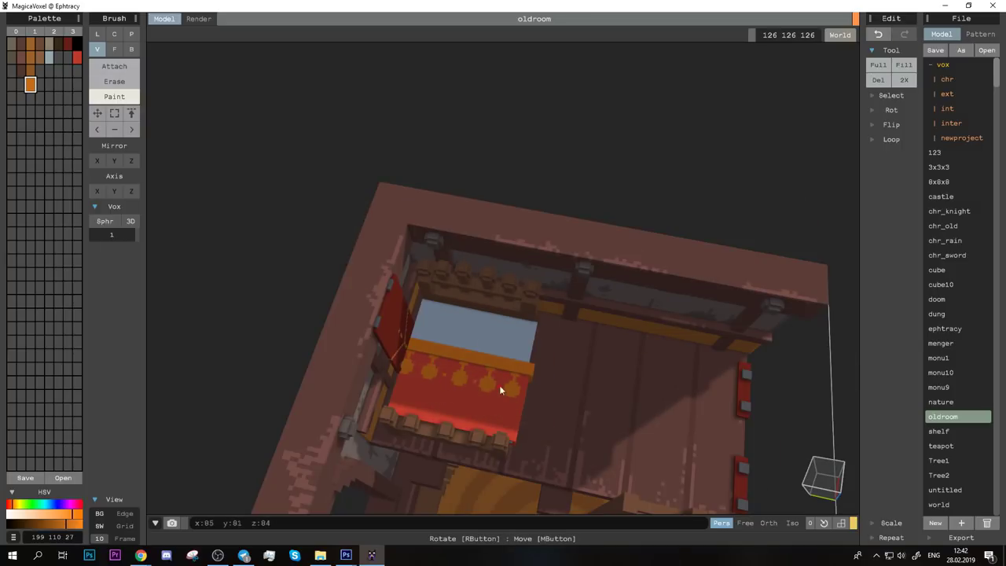
{"action": "right_click_drag", "start_coordinate": [484, 386], "coordinate": [285, 462]}
{"action": "scroll", "coordinate": [460, 394], "scroll_direction": "up", "scroll_amount": 3}
{"action": "key", "text": "1"}
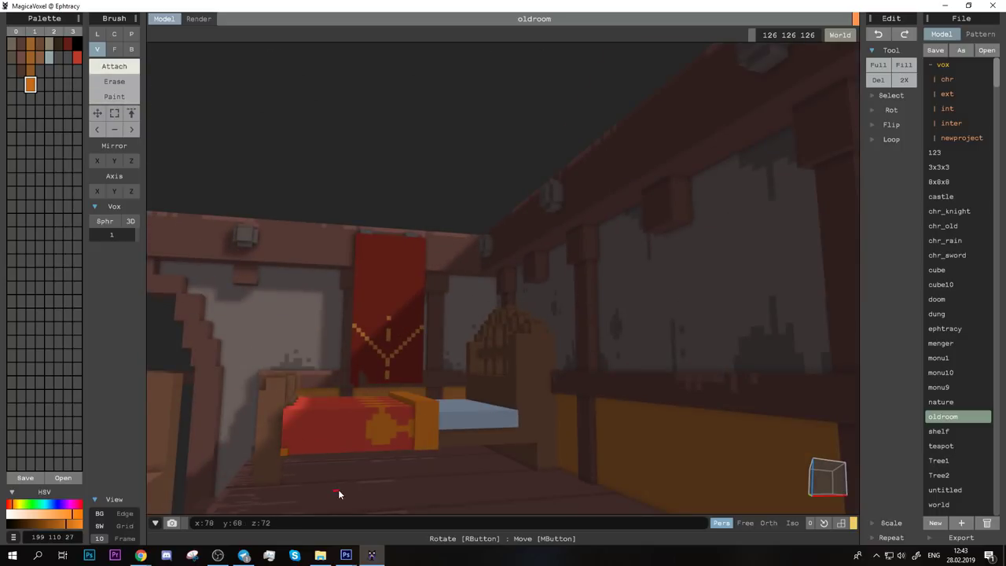
{"action": "scroll", "coordinate": [339, 494], "scroll_direction": "up", "scroll_amount": 5}
{"action": "mouse_move", "coordinate": [431, 162]}
{"action": "right_mouse_down"}
{"action": "mouse_move", "coordinate": [324, 265]}
{"action": "mouse_move", "coordinate": [412, 251]}
{"action": "mouse_move", "coordinate": [512, 285]}
{"action": "mouse_move", "coordinate": [491, 257]}
{"action": "right_mouse_up"}
{"action": "key", "text": "b"}
{"action": "scroll", "coordinate": [412, 252], "scroll_direction": "down", "scroll_amount": 5}
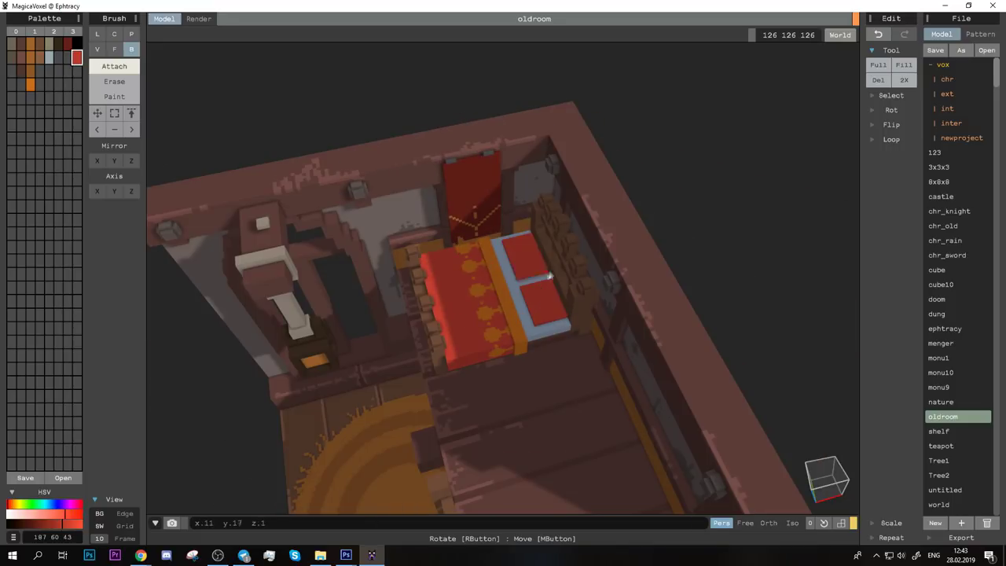
{"action": "scroll", "coordinate": [519, 261], "scroll_direction": "down", "scroll_amount": 5}
{"action": "scroll", "coordinate": [534, 369], "scroll_direction": "up", "scroll_amount": 5}
{"action": "right_click_drag", "start_coordinate": [534, 369], "coordinate": [511, 308]}
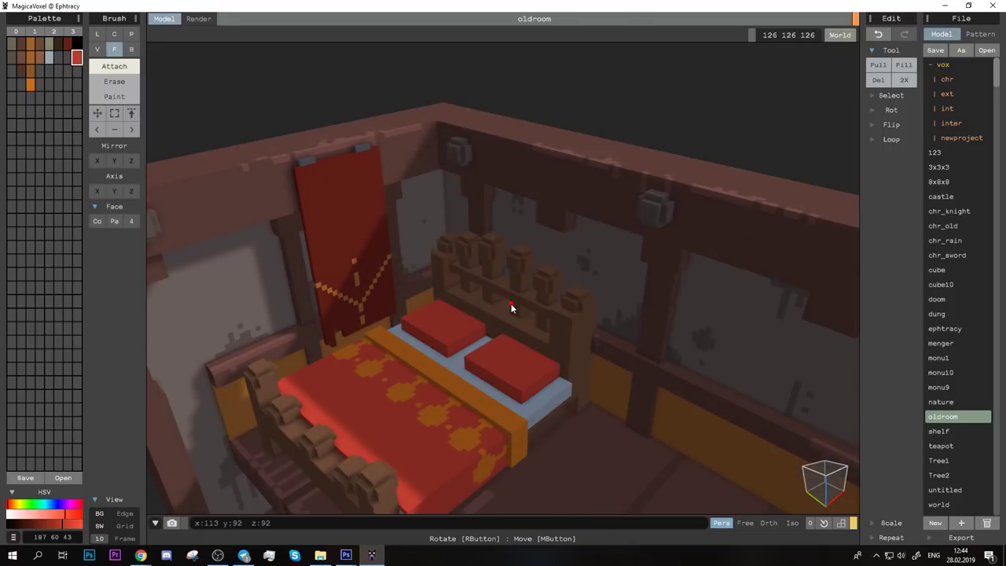
{"action": "left_click", "coordinate": [30, 84]}
{"action": "left_click_drag", "start_coordinate": [577, 293], "coordinate": [494, 236]}
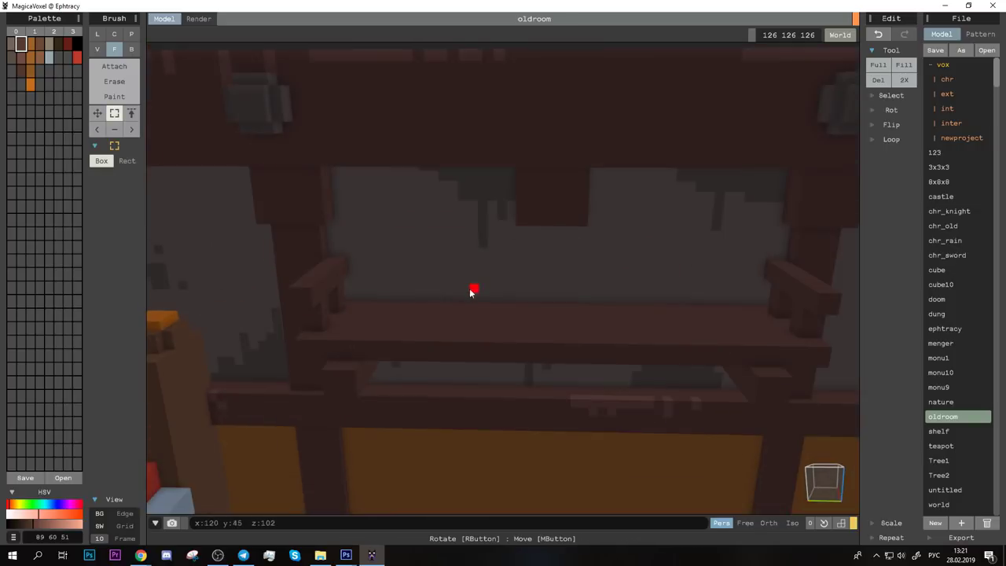
Step: Restore the orange book block and add red voxels on top of it
{"action": "left_click", "coordinate": [30, 44]}
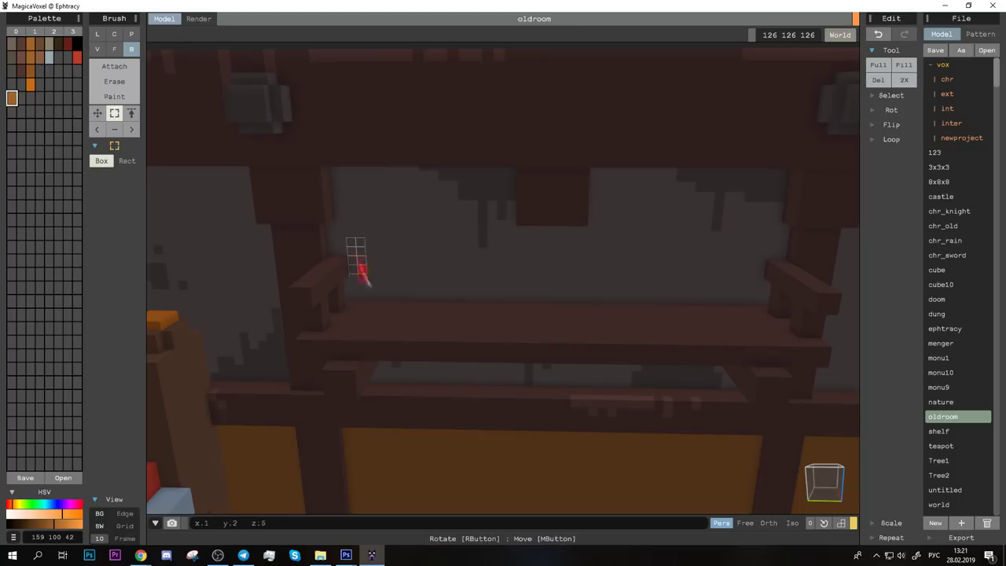
{"action": "key", "text": "ctrl+z"}
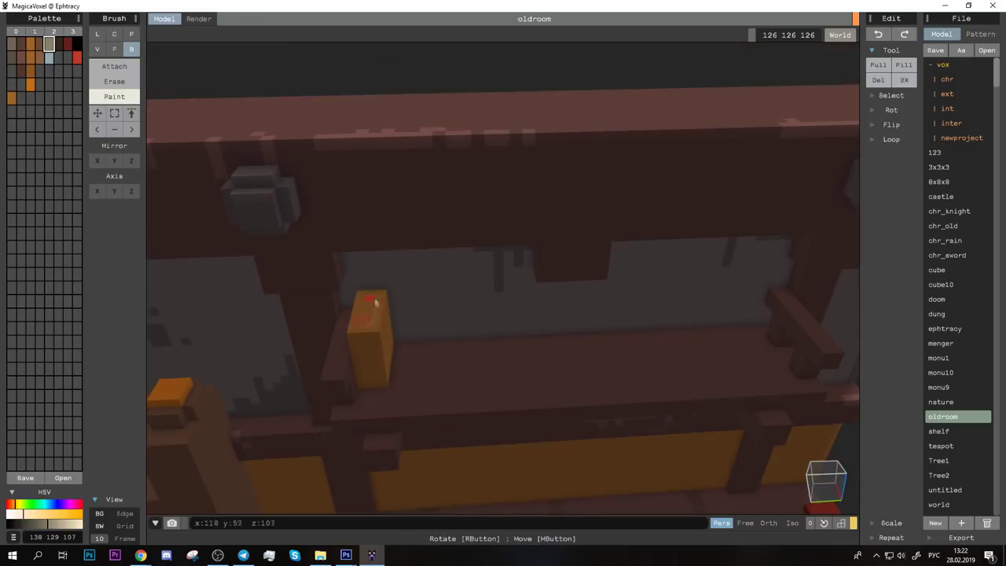
{"action": "key", "text": "ctrl+z"}
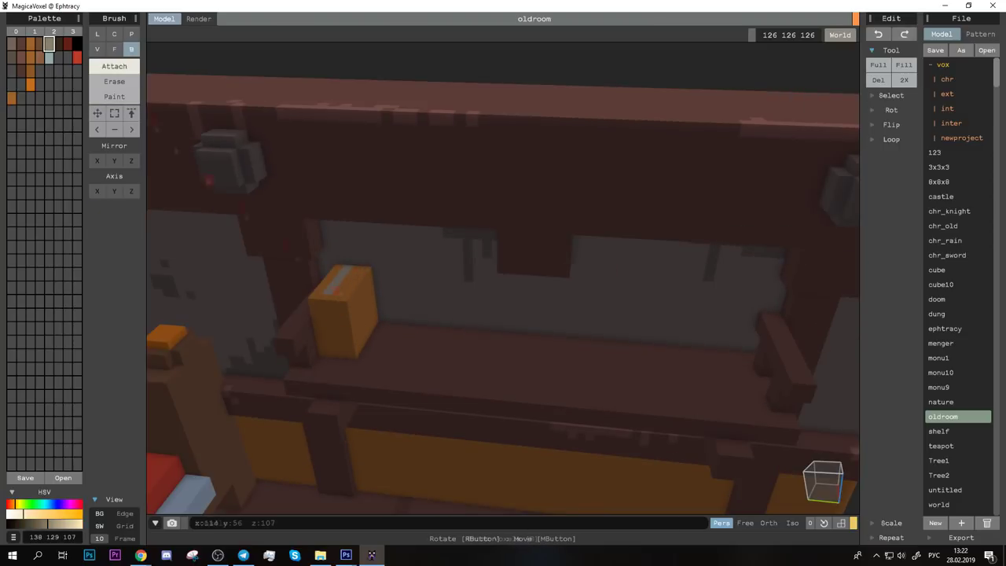
{"action": "left_click", "coordinate": [338, 294]}
{"action": "right_click_drag", "start_coordinate": [338, 294], "coordinate": [371, 264]}
{"action": "left_click", "coordinate": [98, 49]}
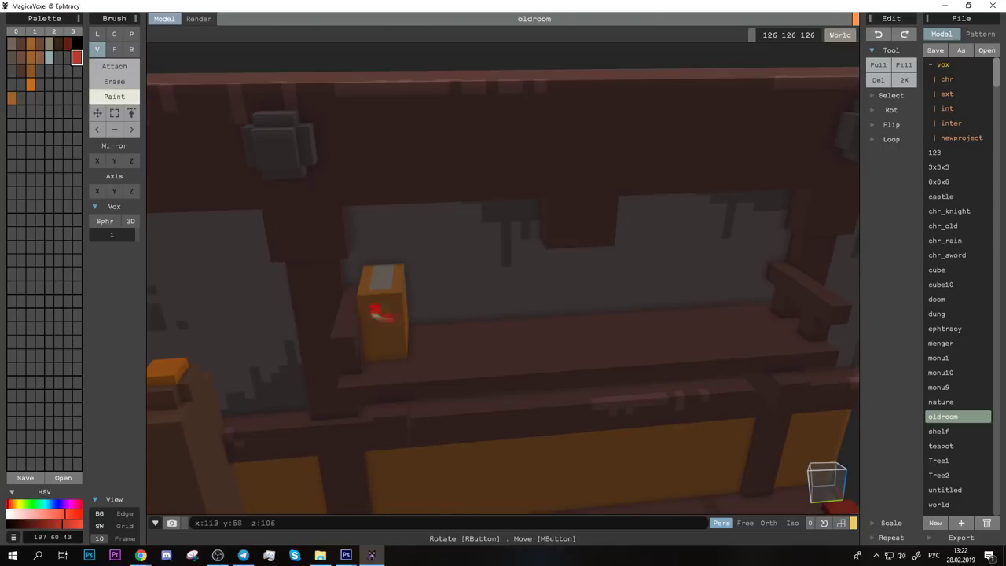
Step: Turn one book column dark blue and switch to single-voxel recolouring for the books
{"action": "mouse_move", "coordinate": [399, 345]}
{"action": "right_mouse_down"}
{"action": "mouse_move", "coordinate": [307, 243]}
{"action": "mouse_move", "coordinate": [386, 227]}
{"action": "right_mouse_up"}
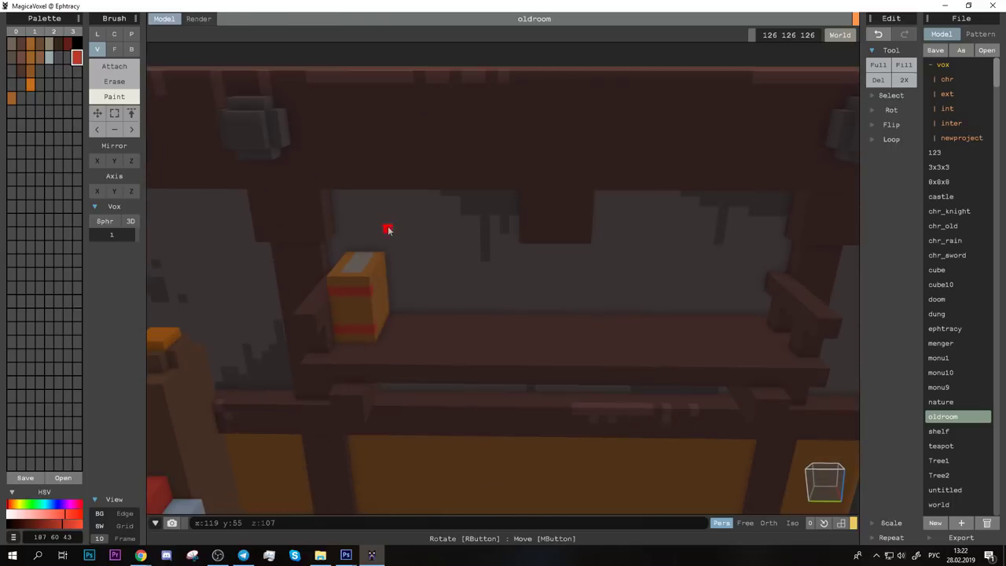
{"action": "key", "text": "b"}
{"action": "left_click", "coordinate": [76, 71]}
{"action": "left_click_drag", "start_coordinate": [440, 312], "coordinate": [445, 265]}
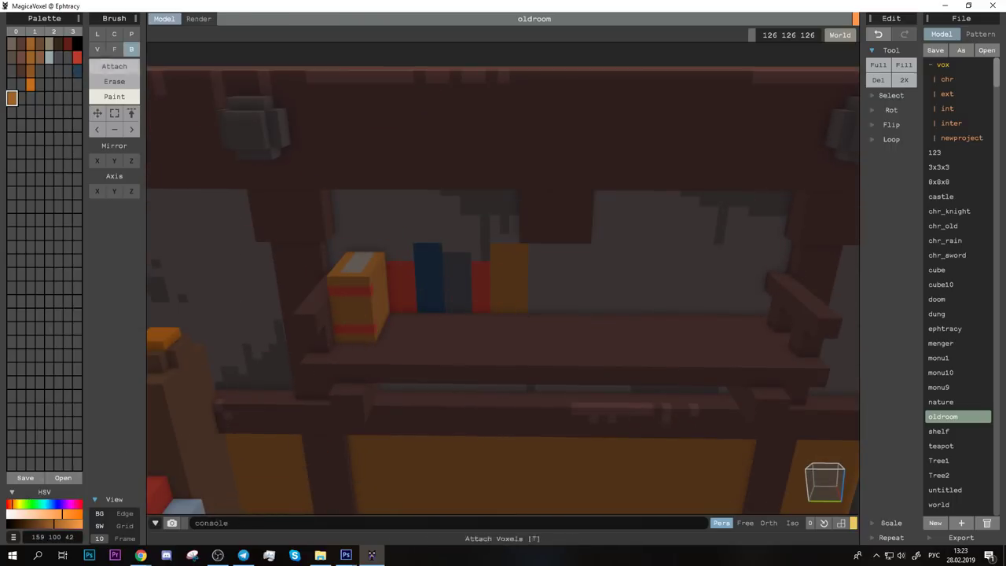
{"action": "key", "text": "f"}
{"action": "left_click", "coordinate": [507, 318], "text": "alt"}
{"action": "mouse_move", "coordinate": [507, 321]}
{"action": "right_mouse_down"}
{"action": "mouse_move", "coordinate": [499, 366]}
{"action": "mouse_move", "coordinate": [529, 320]}
{"action": "right_mouse_up"}
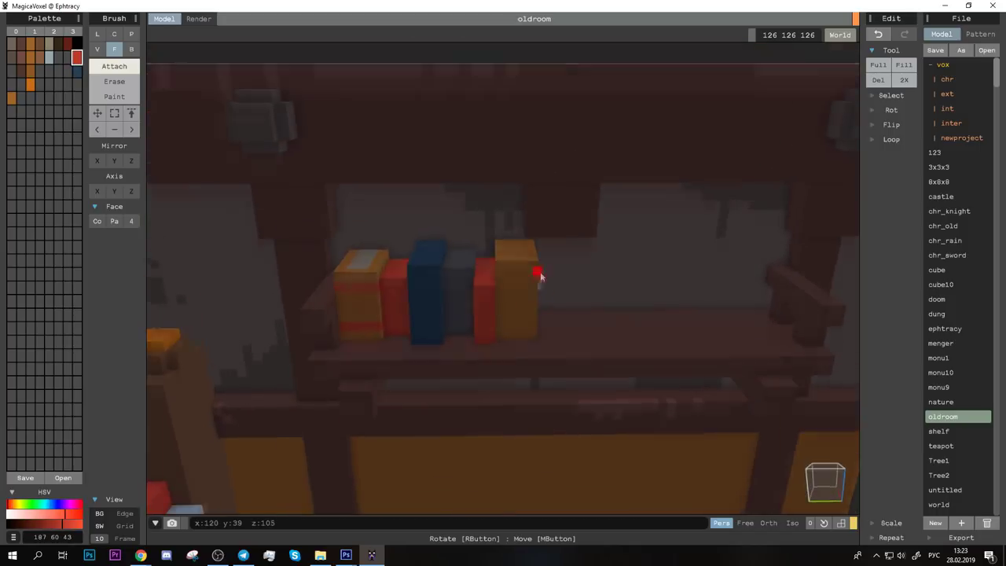
{"action": "key", "text": "v"}
{"action": "key", "text": "r"}
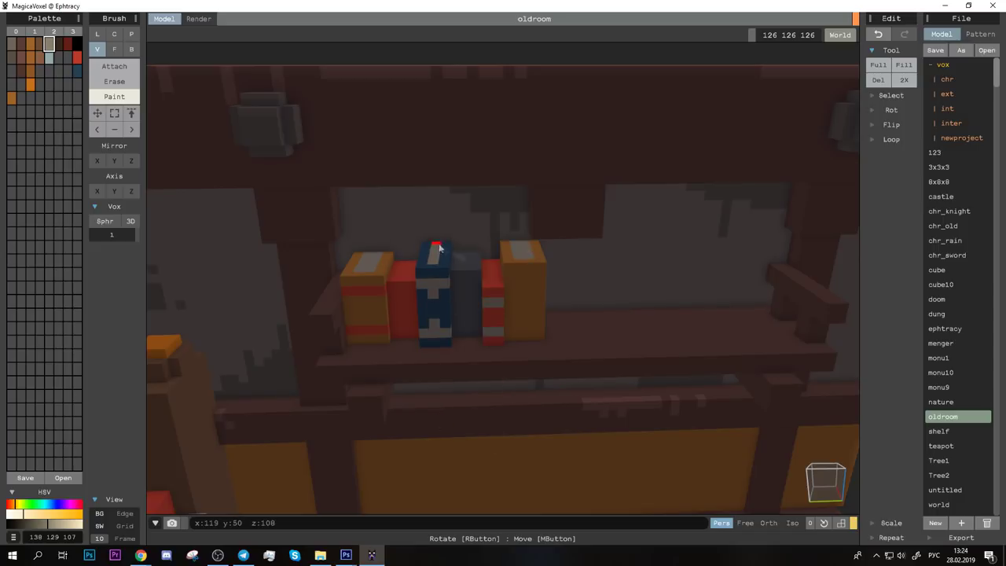
{"action": "right_click_drag", "start_coordinate": [403, 278], "coordinate": [405, 318]}
Step: Box-select the book row and move a copy further right along the shelf
{"action": "key", "text": "s"}
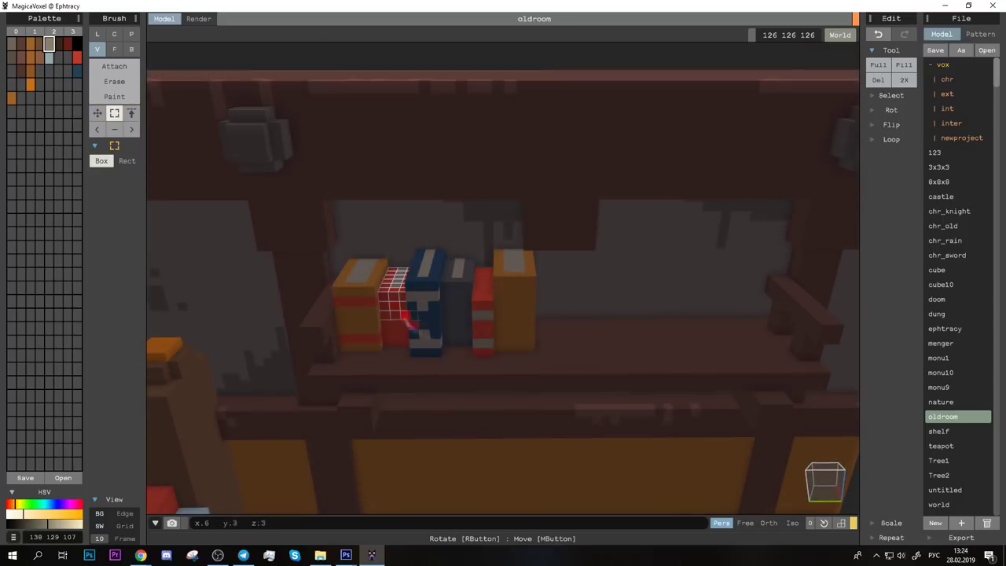
{"action": "right_click_drag", "start_coordinate": [422, 352], "coordinate": [468, 329]}
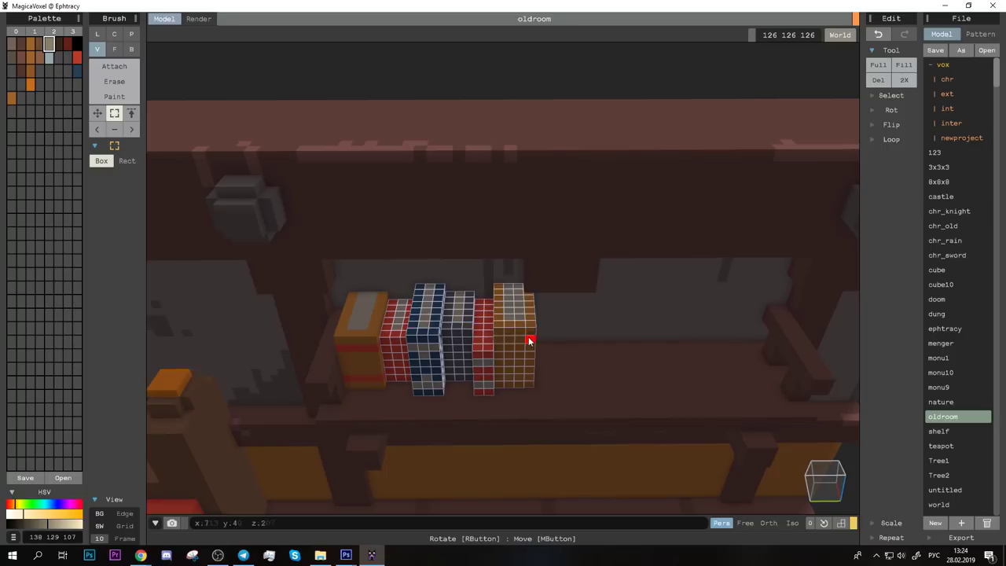
{"action": "key", "text": "m"}
{"action": "left_click_drag", "start_coordinate": [528, 336], "coordinate": [717, 302]}
{"action": "right_click_drag", "start_coordinate": [717, 302], "coordinate": [684, 322]}
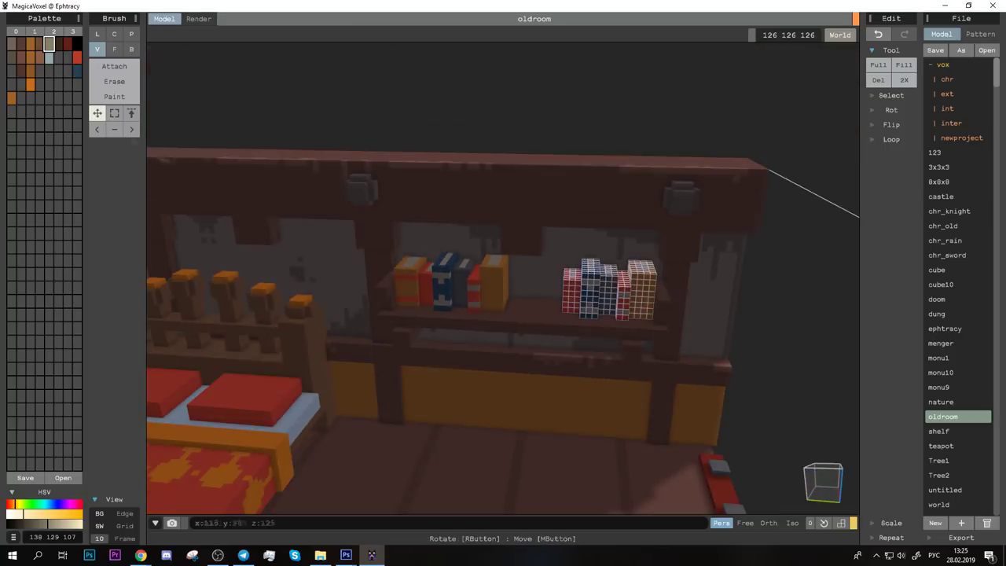
Step: Draw a flat blue-and-red book lying on the shelf
{"action": "scroll", "coordinate": [534, 280], "scroll_direction": "up", "scroll_amount": 3}
{"action": "key", "text": "p"}
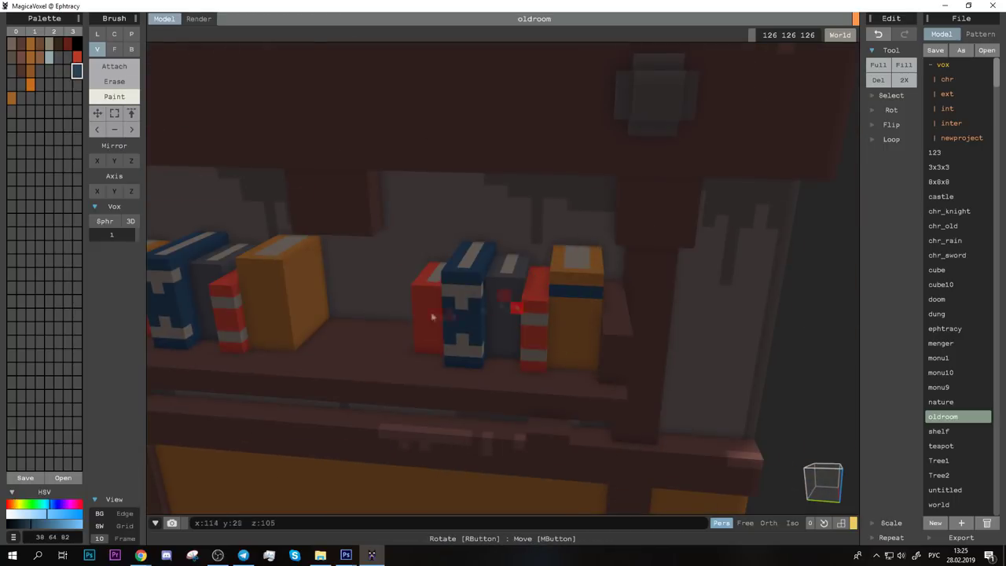
{"action": "right_click_drag", "start_coordinate": [431, 317], "coordinate": [488, 346]}
{"action": "key", "text": "b"}
{"action": "key", "text": "a"}
{"action": "left_click_drag", "start_coordinate": [364, 370], "coordinate": [450, 399]}
{"action": "scroll", "coordinate": [450, 399], "scroll_direction": "down", "scroll_amount": 5}
{"action": "mouse_move", "coordinate": [460, 341]}
{"action": "right_mouse_down"}
{"action": "mouse_move", "coordinate": [332, 359]}
{"action": "mouse_move", "coordinate": [427, 344]}
{"action": "mouse_move", "coordinate": [435, 379]}
{"action": "right_mouse_up"}
{"action": "scroll", "coordinate": [427, 344], "scroll_direction": "up", "scroll_amount": 3}
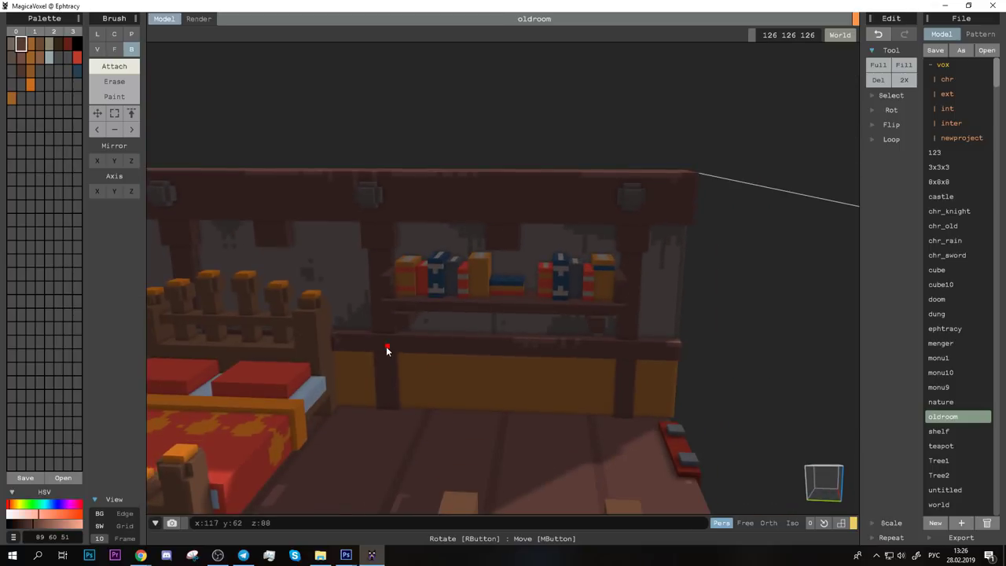
Step: Cover the bench top with an orange slab to form the desktop
{"action": "key", "text": "f"}
{"action": "mouse_move", "coordinate": [385, 350]}
{"action": "right_mouse_down"}
{"action": "mouse_move", "coordinate": [525, 423]}
{"action": "mouse_move", "coordinate": [562, 346]}
{"action": "mouse_move", "coordinate": [530, 359]}
{"action": "mouse_move", "coordinate": [507, 323]}
{"action": "mouse_move", "coordinate": [526, 422]}
{"action": "mouse_move", "coordinate": [369, 287]}
{"action": "right_mouse_up"}
{"action": "key", "text": "b"}
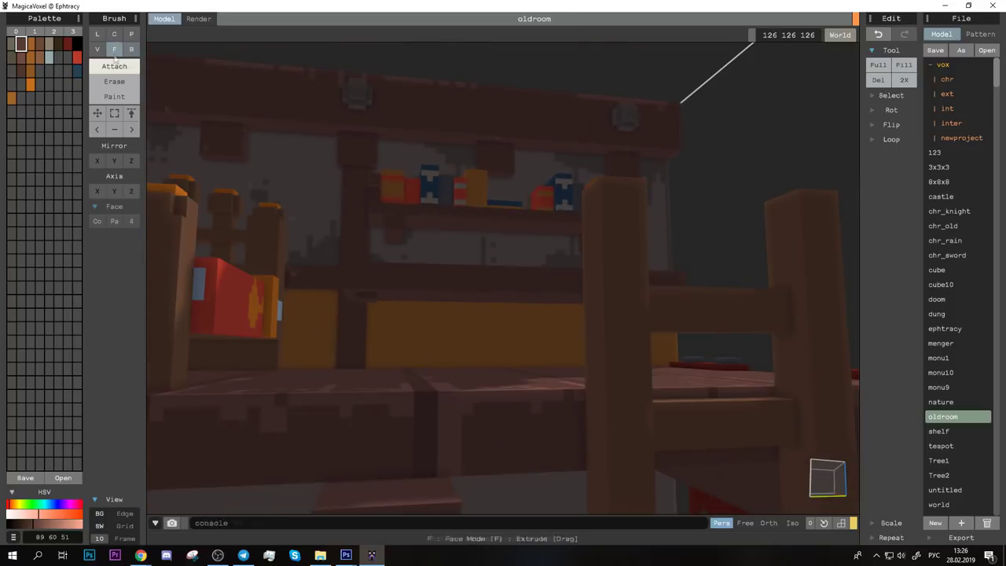
{"action": "key", "text": "f"}
{"action": "mouse_move", "coordinate": [427, 359]}
{"action": "right_mouse_down"}
{"action": "mouse_move", "coordinate": [353, 372]}
{"action": "mouse_move", "coordinate": [358, 327]}
{"action": "right_mouse_up"}
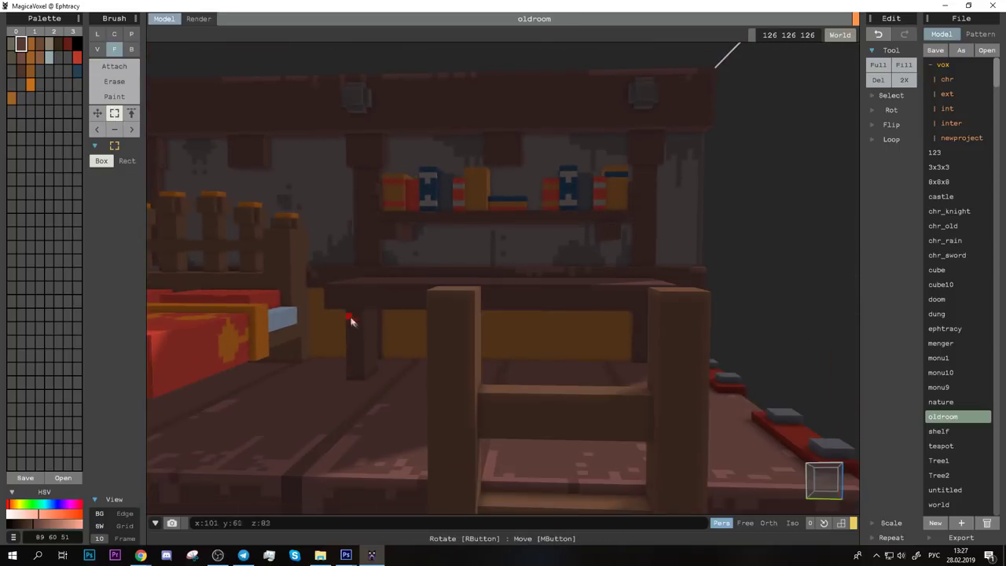
{"action": "mouse_move", "coordinate": [376, 374]}
{"action": "right_mouse_down"}
{"action": "mouse_move", "coordinate": [406, 346]}
{"action": "mouse_move", "coordinate": [494, 400]}
{"action": "mouse_move", "coordinate": [377, 362]}
{"action": "mouse_move", "coordinate": [612, 375]}
{"action": "mouse_move", "coordinate": [742, 303]}
{"action": "mouse_move", "coordinate": [470, 226]}
{"action": "right_mouse_up"}
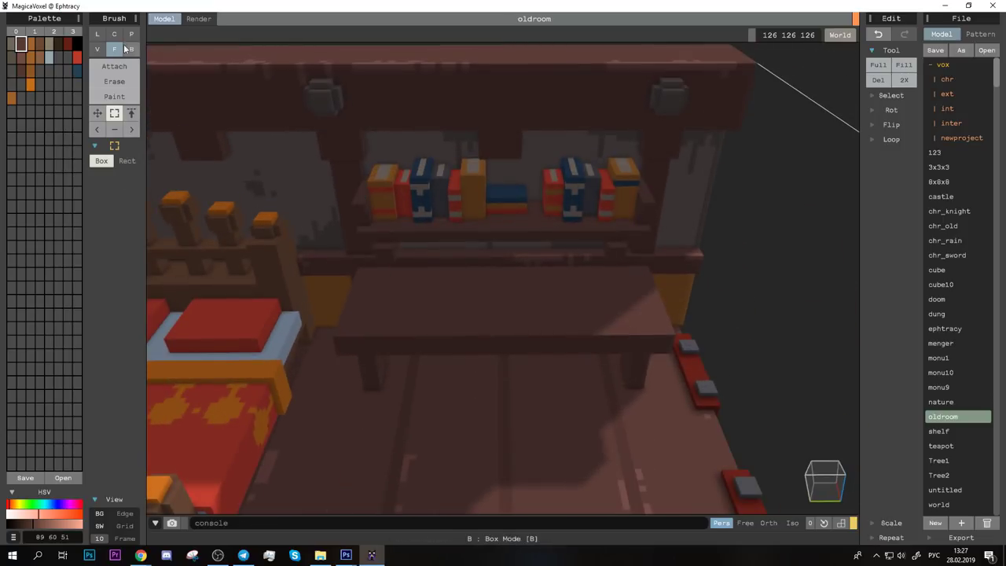
{"action": "key", "text": "b"}
{"action": "left_click_drag", "start_coordinate": [378, 265], "coordinate": [643, 336]}
{"action": "right_click_drag", "start_coordinate": [643, 335], "coordinate": [374, 274]}
{"action": "left_click_drag", "start_coordinate": [374, 273], "coordinate": [641, 335]}
{"action": "right_click_drag", "start_coordinate": [640, 335], "coordinate": [235, 157]}
{"action": "left_click", "coordinate": [97, 49]}
Step: Move a copy of the flat book onto the desk's back corner
{"action": "mouse_move", "coordinate": [478, 305]}
{"action": "right_mouse_down"}
{"action": "mouse_move", "coordinate": [514, 316]}
{"action": "mouse_move", "coordinate": [427, 312]}
{"action": "right_mouse_up"}
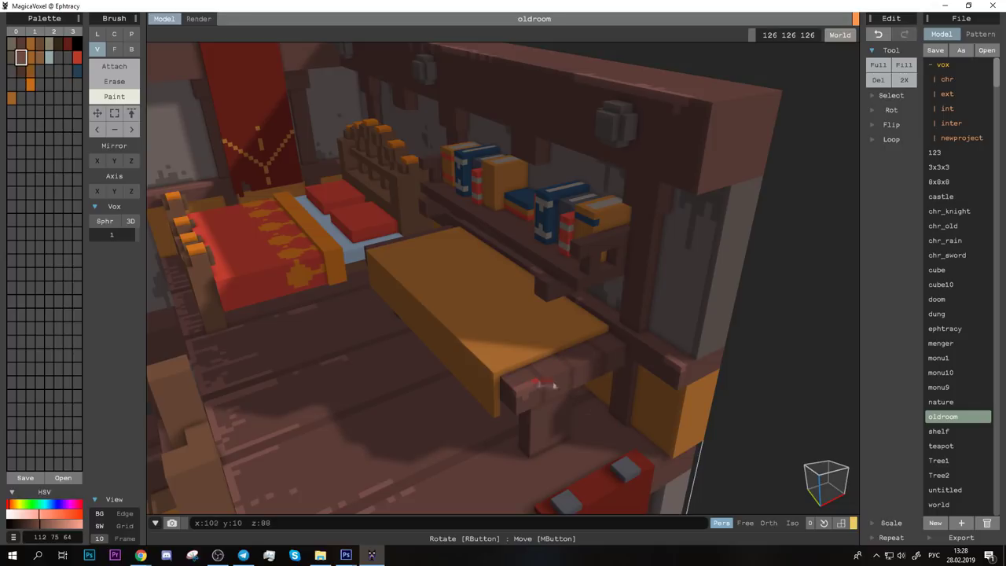
{"action": "mouse_move", "coordinate": [546, 376]}
{"action": "right_mouse_down"}
{"action": "mouse_move", "coordinate": [569, 332]}
{"action": "mouse_move", "coordinate": [360, 314]}
{"action": "mouse_move", "coordinate": [363, 346]}
{"action": "right_mouse_up"}
{"action": "left_click", "coordinate": [360, 314], "text": "alt"}
{"action": "mouse_move", "coordinate": [358, 296]}
{"action": "right_mouse_down"}
{"action": "mouse_move", "coordinate": [417, 353]}
{"action": "mouse_move", "coordinate": [400, 353]}
{"action": "mouse_move", "coordinate": [566, 396]}
{"action": "right_mouse_up"}
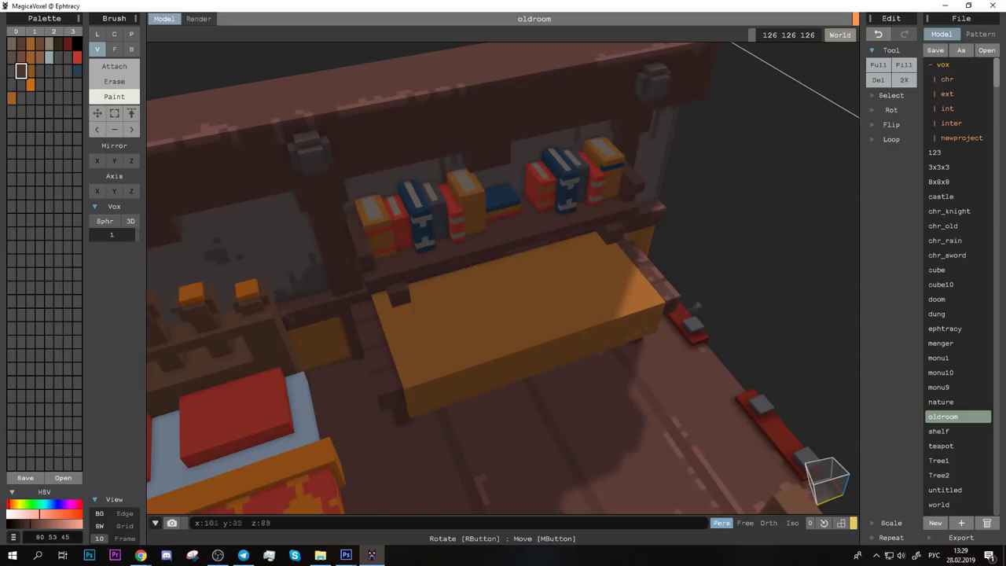
{"action": "mouse_move", "coordinate": [367, 309]}
{"action": "right_mouse_down"}
{"action": "mouse_move", "coordinate": [548, 344]}
{"action": "mouse_move", "coordinate": [493, 332]}
{"action": "right_mouse_up"}
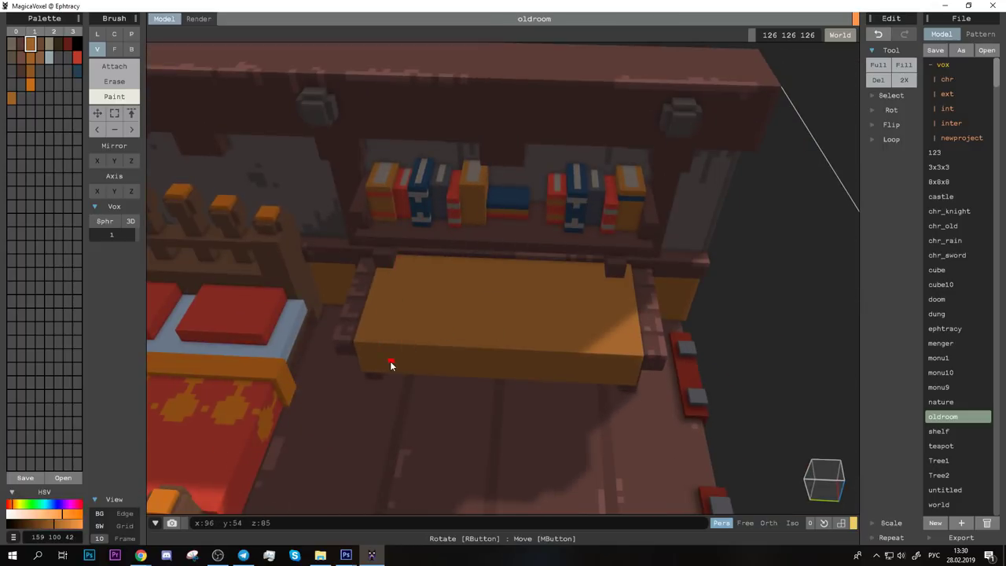
{"action": "scroll", "coordinate": [552, 332], "scroll_direction": "up", "scroll_amount": 5}
{"action": "right_click_drag", "start_coordinate": [553, 333], "coordinate": [568, 254]}
{"action": "key", "text": "m"}
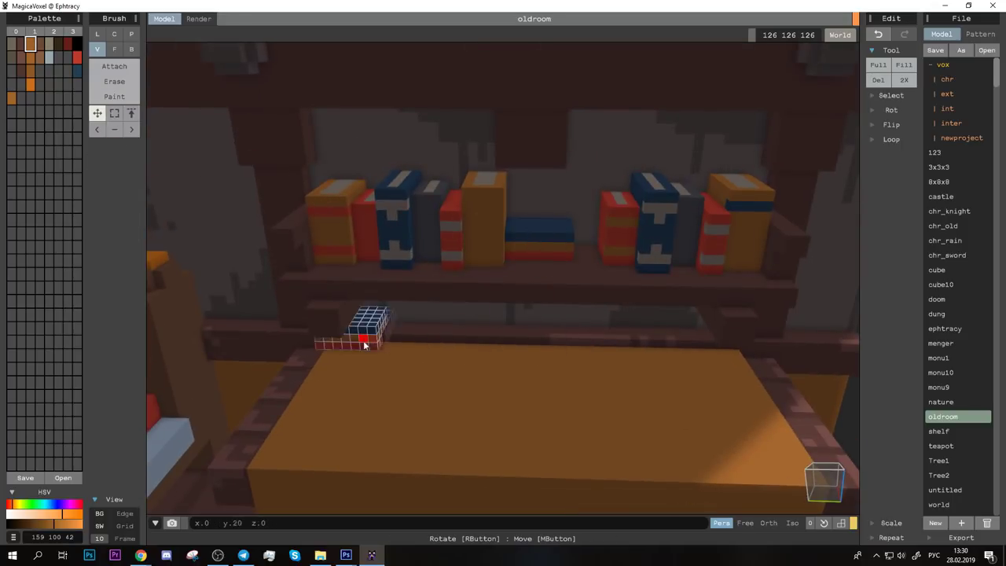
{"action": "left_click_drag", "start_coordinate": [373, 365], "coordinate": [378, 354]}
{"action": "mouse_move", "coordinate": [377, 354]}
{"action": "right_mouse_down"}
{"action": "mouse_move", "coordinate": [399, 330]}
{"action": "mouse_move", "coordinate": [444, 411]}
{"action": "right_mouse_up"}
{"action": "key", "text": "s"}
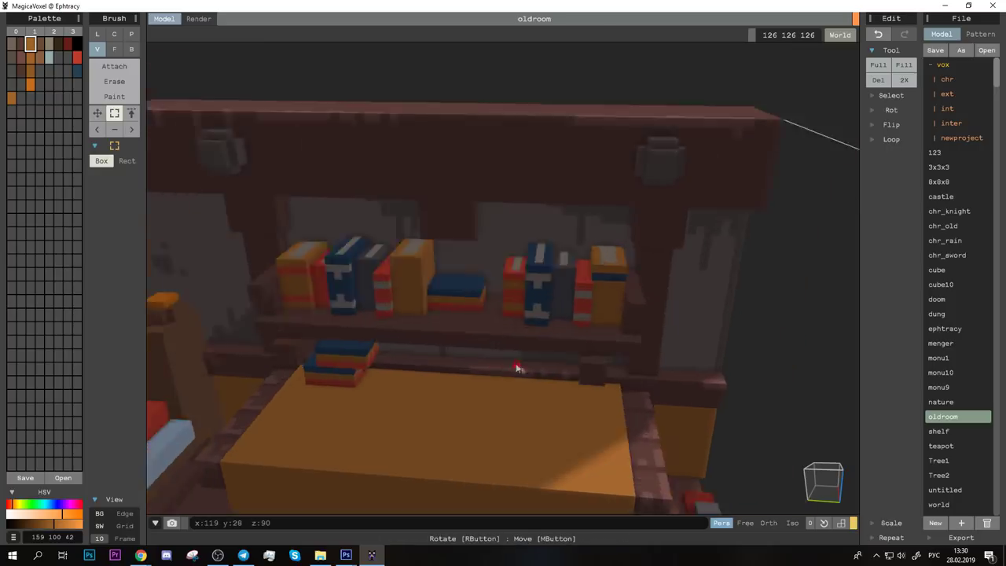
Step: Draw an open book on the desk with a red cover, grey pages and a dark-blue block
{"action": "key", "text": "a"}
{"action": "left_click_drag", "start_coordinate": [346, 353], "coordinate": [448, 405]}
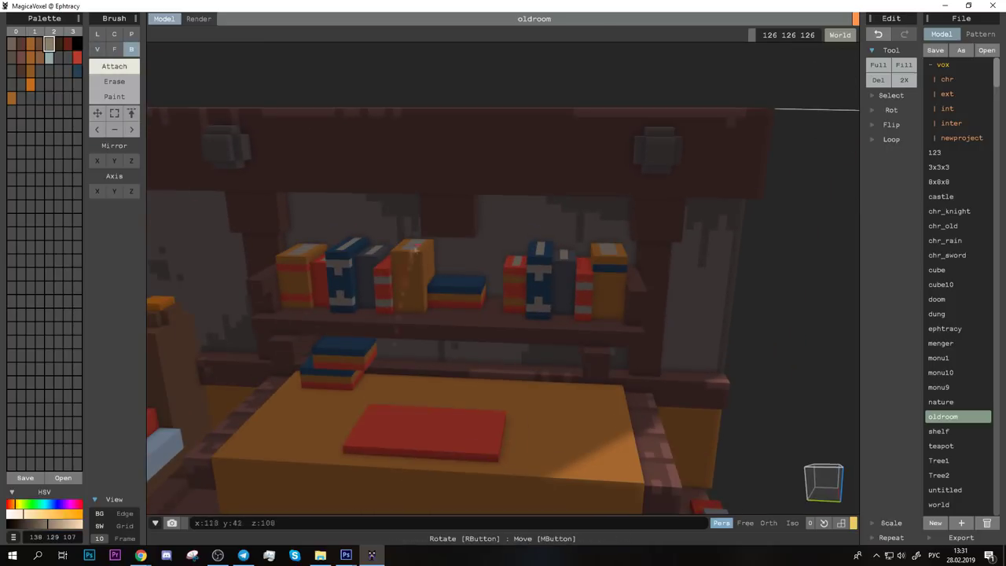
{"action": "mouse_move", "coordinate": [483, 386]}
{"action": "right_mouse_down"}
{"action": "mouse_move", "coordinate": [419, 441]}
{"action": "mouse_move", "coordinate": [392, 411]}
{"action": "right_mouse_up"}
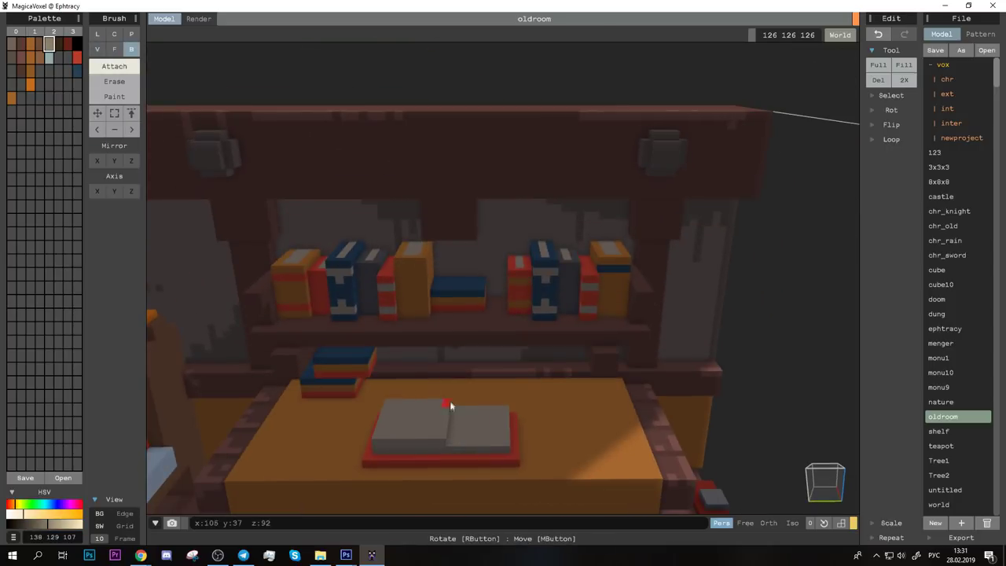
{"action": "mouse_move", "coordinate": [392, 469]}
{"action": "right_mouse_down"}
{"action": "mouse_move", "coordinate": [353, 444]}
{"action": "mouse_move", "coordinate": [367, 411]}
{"action": "mouse_move", "coordinate": [347, 456]}
{"action": "right_mouse_up"}
{"action": "left_click", "coordinate": [352, 444]}
{"action": "left_click_drag", "start_coordinate": [347, 456], "coordinate": [378, 462]}
{"action": "right_click_drag", "start_coordinate": [378, 462], "coordinate": [397, 415]}
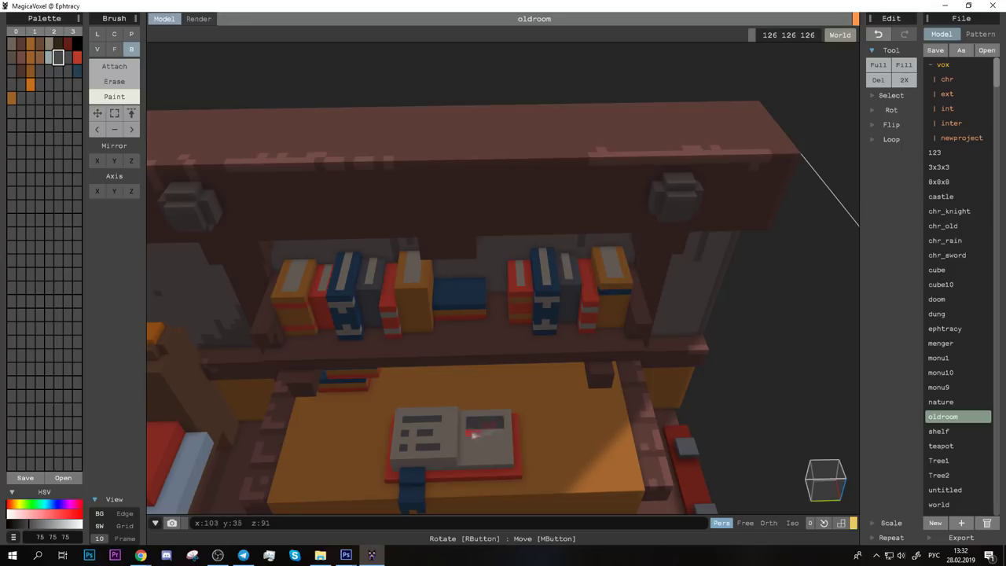
Step: Add grey paper blocks on the desk
{"action": "right_click_drag", "start_coordinate": [493, 465], "coordinate": [484, 457]}
{"action": "mouse_move", "coordinate": [407, 379]}
{"action": "right_mouse_down"}
{"action": "mouse_move", "coordinate": [488, 431]}
{"action": "mouse_move", "coordinate": [550, 404]}
{"action": "right_mouse_up"}
{"action": "left_click", "coordinate": [554, 443]}
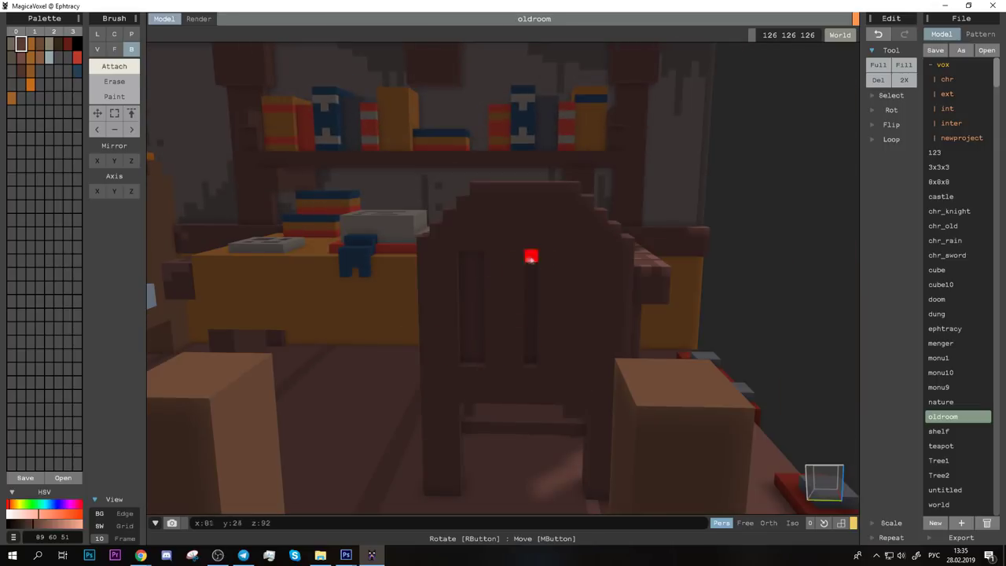
Step: Switch to the F (Face) brush for editing the chair back voxels
{"action": "key", "text": "f"}
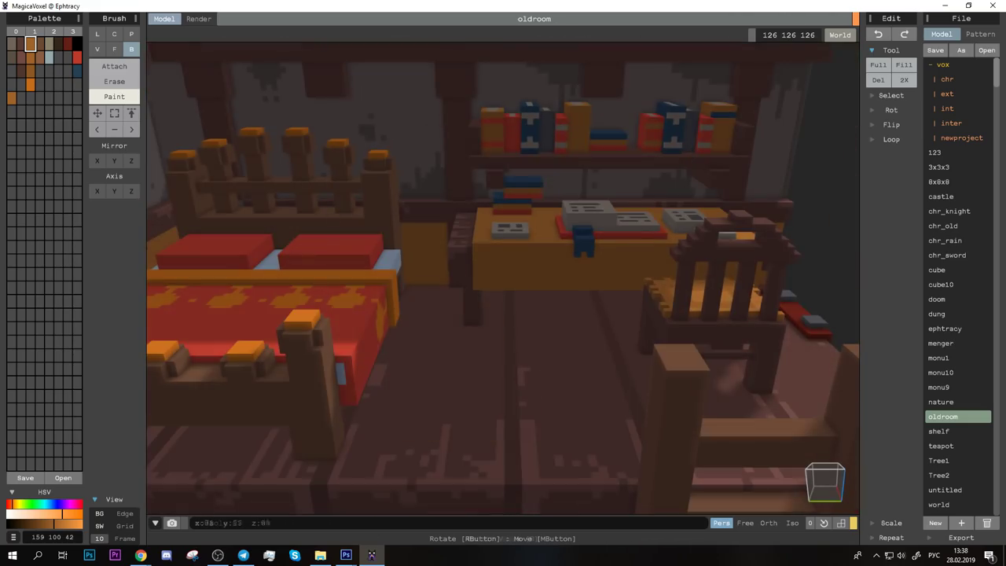
Step: Draw a flat orange rug box on the floor beside the bed
{"action": "left_click", "coordinate": [114, 66]}
{"action": "left_click_drag", "start_coordinate": [385, 334], "coordinate": [483, 438]}
{"action": "right_click_drag", "start_coordinate": [483, 438], "coordinate": [393, 478]}
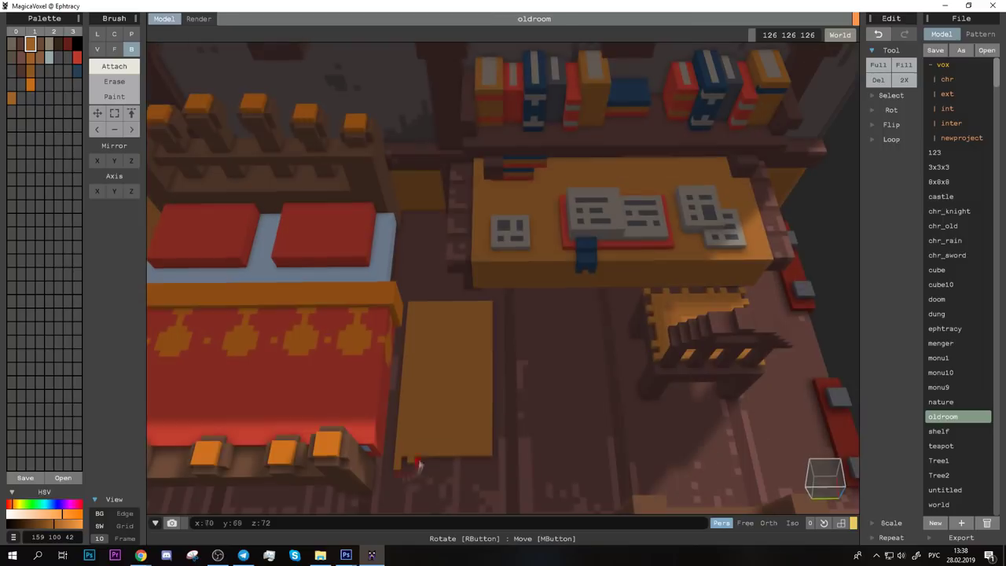
{"action": "right_click_drag", "start_coordinate": [473, 455], "coordinate": [414, 293]}
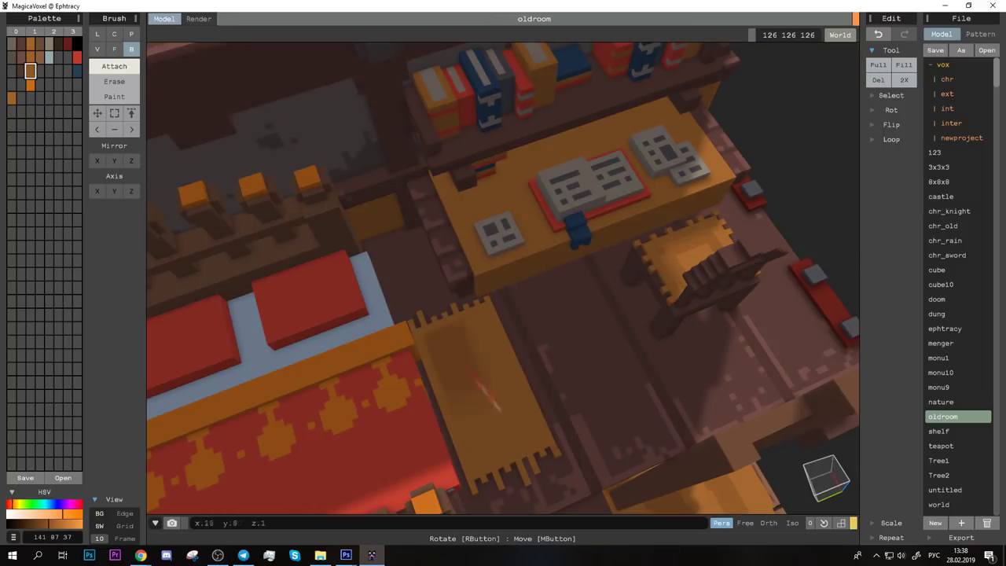
Step: Paint the rug's centre a darker shade to form an inner panel
{"action": "left_click_drag", "start_coordinate": [433, 343], "coordinate": [472, 433]}
{"action": "right_click_drag", "start_coordinate": [472, 433], "coordinate": [538, 385]}
{"action": "scroll", "coordinate": [474, 404], "scroll_direction": "down", "scroll_amount": 3}
{"action": "scroll", "coordinate": [474, 404], "scroll_direction": "down", "scroll_amount": 5}
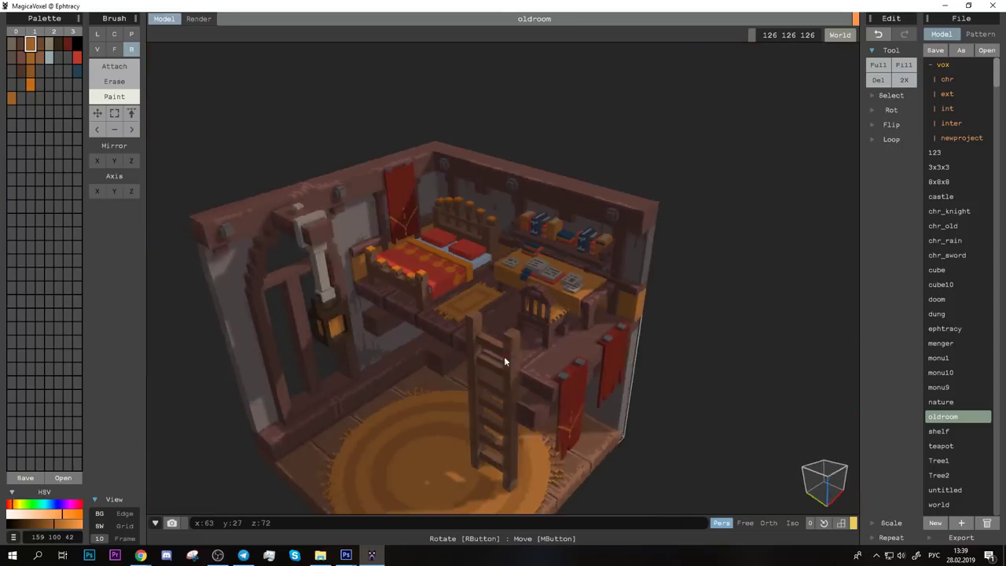
{"action": "right_click_drag", "start_coordinate": [474, 404], "coordinate": [527, 346]}
{"action": "scroll", "coordinate": [587, 313], "scroll_direction": "up", "scroll_amount": 6}
Step: Switch to the single-voxel brush and bring the view in close on the chair
{"action": "key", "text": "v"}
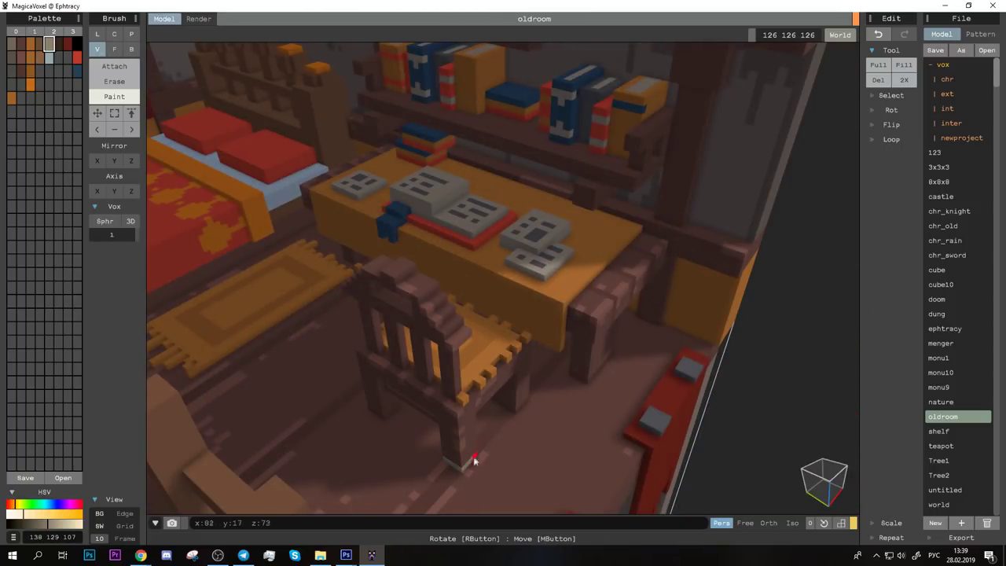
{"action": "right_click_drag", "start_coordinate": [468, 467], "coordinate": [590, 344]}
{"action": "scroll", "coordinate": [633, 303], "scroll_direction": "up", "scroll_amount": 3}
{"action": "mouse_move", "coordinate": [633, 303]}
{"action": "right_mouse_down"}
{"action": "mouse_move", "coordinate": [446, 267]}
{"action": "mouse_move", "coordinate": [397, 322]}
{"action": "mouse_move", "coordinate": [650, 303]}
{"action": "mouse_move", "coordinate": [654, 254]}
{"action": "mouse_move", "coordinate": [608, 287]}
{"action": "mouse_move", "coordinate": [463, 250]}
{"action": "mouse_move", "coordinate": [482, 265]}
{"action": "mouse_move", "coordinate": [548, 275]}
{"action": "mouse_move", "coordinate": [480, 267]}
{"action": "mouse_move", "coordinate": [599, 237]}
{"action": "mouse_move", "coordinate": [684, 278]}
{"action": "mouse_move", "coordinate": [588, 217]}
{"action": "mouse_move", "coordinate": [576, 184]}
{"action": "mouse_move", "coordinate": [596, 226]}
{"action": "right_mouse_up"}
{"action": "scroll", "coordinate": [397, 322], "scroll_direction": "up", "scroll_amount": 2}
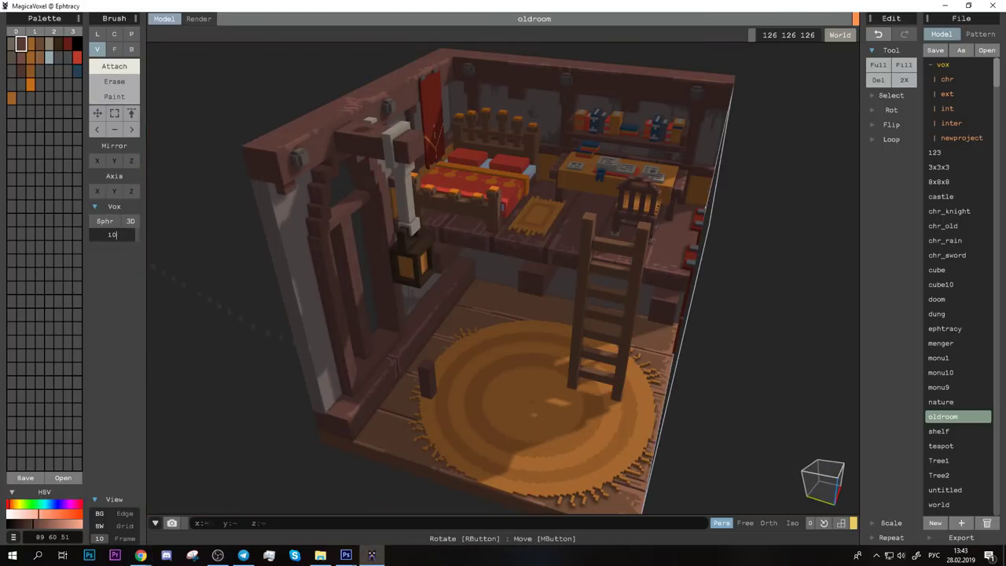
Step: Paint the round table top under the loft red with the face brush
{"action": "mouse_move", "coordinate": [429, 370]}
{"action": "right_mouse_down"}
{"action": "mouse_move", "coordinate": [505, 349]}
{"action": "mouse_move", "coordinate": [433, 377]}
{"action": "mouse_move", "coordinate": [404, 337]}
{"action": "mouse_move", "coordinate": [459, 406]}
{"action": "mouse_move", "coordinate": [409, 418]}
{"action": "right_mouse_up"}
{"action": "scroll", "coordinate": [459, 405], "scroll_direction": "up", "scroll_amount": 3}
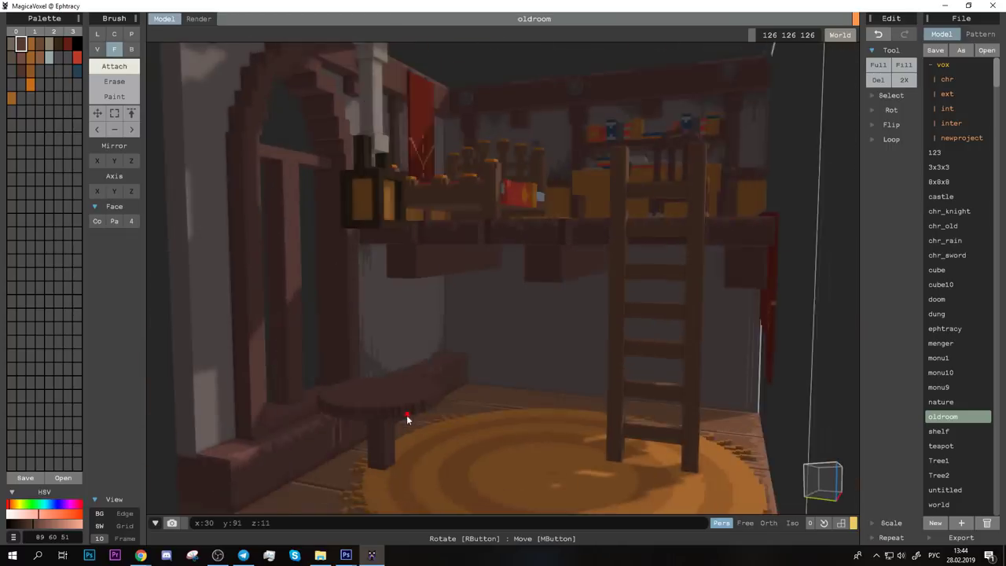
{"action": "key", "text": "b"}
{"action": "mouse_move", "coordinate": [433, 479]}
{"action": "right_mouse_down"}
{"action": "mouse_move", "coordinate": [416, 395]}
{"action": "mouse_move", "coordinate": [387, 471]}
{"action": "mouse_move", "coordinate": [433, 497]}
{"action": "mouse_move", "coordinate": [463, 366]}
{"action": "mouse_move", "coordinate": [442, 390]}
{"action": "right_mouse_up"}
{"action": "key", "text": "ctrl+z"}
{"action": "key", "text": "f"}
{"action": "key", "text": "b"}
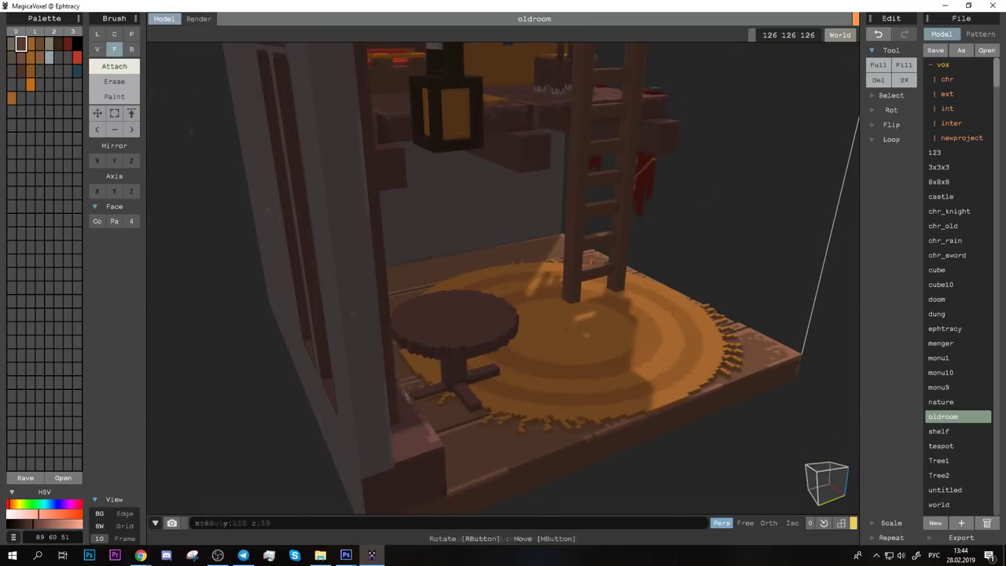
{"action": "scroll", "coordinate": [545, 418], "scroll_direction": "up", "scroll_amount": 5}
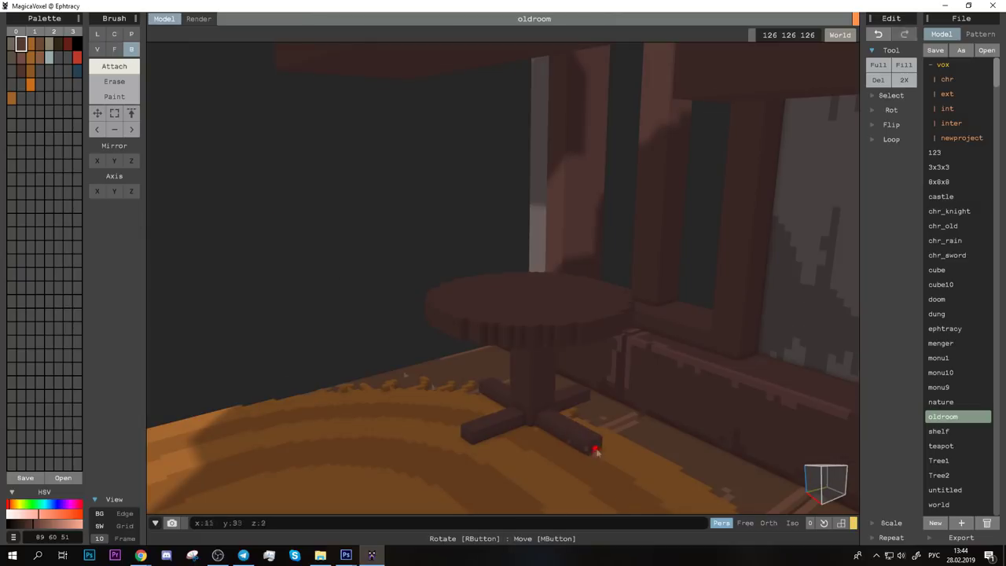
{"action": "key", "text": "f"}
{"action": "mouse_move", "coordinate": [596, 451]}
{"action": "right_mouse_down"}
{"action": "mouse_move", "coordinate": [390, 348]}
{"action": "mouse_move", "coordinate": [115, 129]}
{"action": "right_mouse_up"}
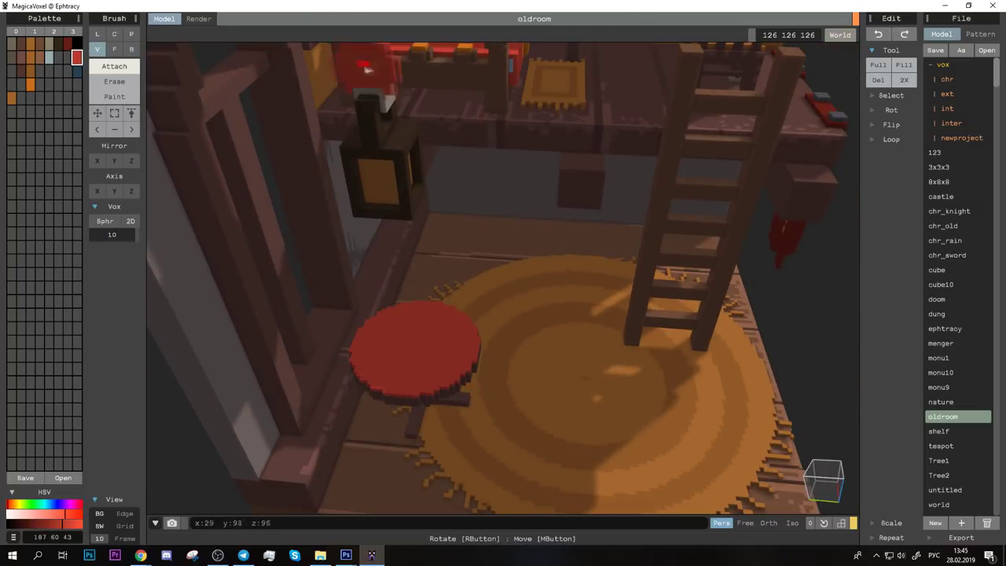
Step: Using the lantern's grey, paint two plates on the table and add a fork
{"action": "left_click", "coordinate": [356, 70], "text": "alt"}
{"action": "left_click", "coordinate": [386, 327]}
{"action": "left_click", "coordinate": [407, 366]}
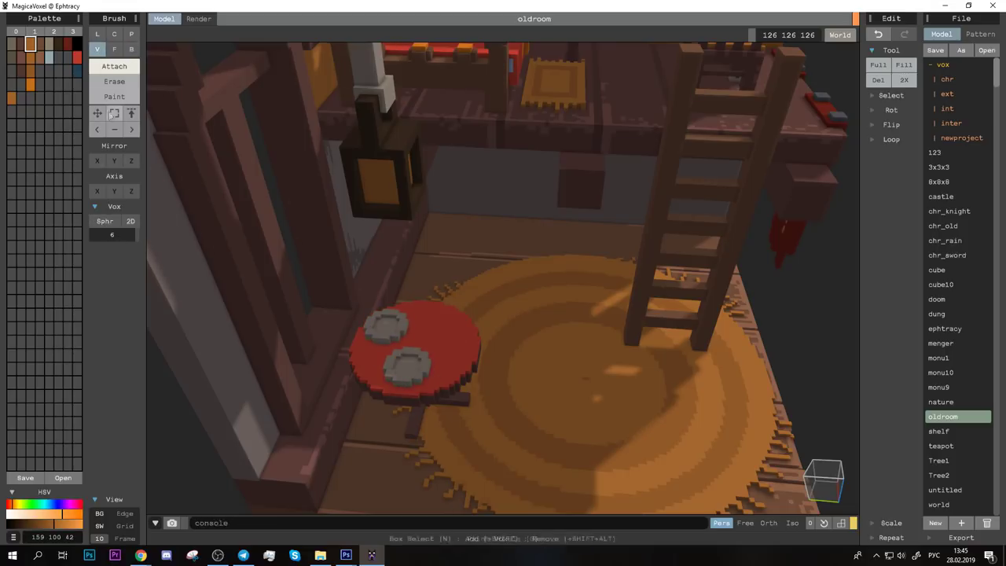
{"action": "mouse_move", "coordinate": [386, 327]}
{"action": "right_mouse_down"}
{"action": "mouse_move", "coordinate": [517, 325]}
{"action": "mouse_move", "coordinate": [114, 191]}
{"action": "right_mouse_up"}
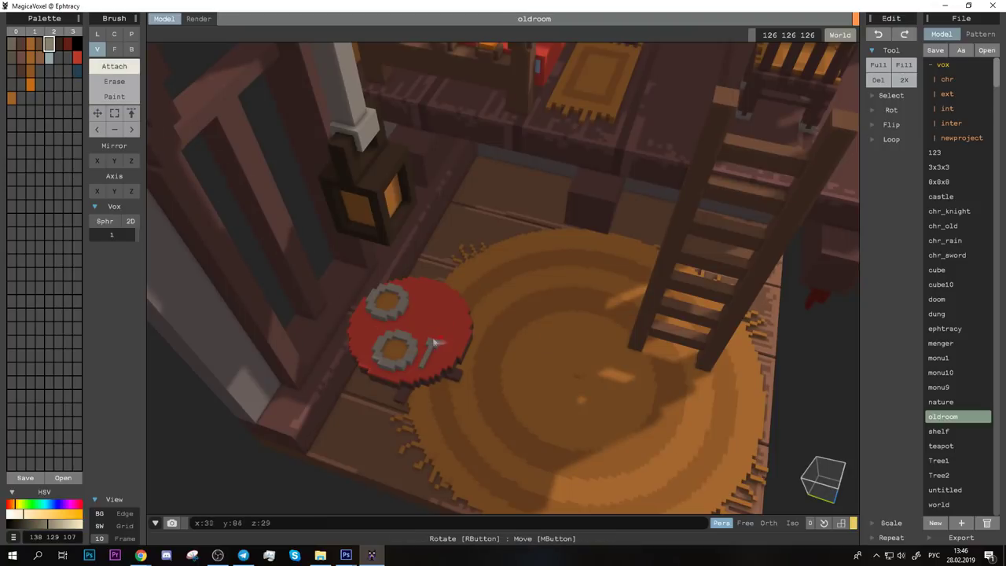
{"action": "mouse_move", "coordinate": [424, 329]}
{"action": "right_mouse_down"}
{"action": "mouse_move", "coordinate": [482, 322]}
{"action": "mouse_move", "coordinate": [456, 320]}
{"action": "mouse_move", "coordinate": [487, 337]}
{"action": "mouse_move", "coordinate": [393, 403]}
{"action": "mouse_move", "coordinate": [644, 236]}
{"action": "right_mouse_up"}
{"action": "key", "text": "s"}
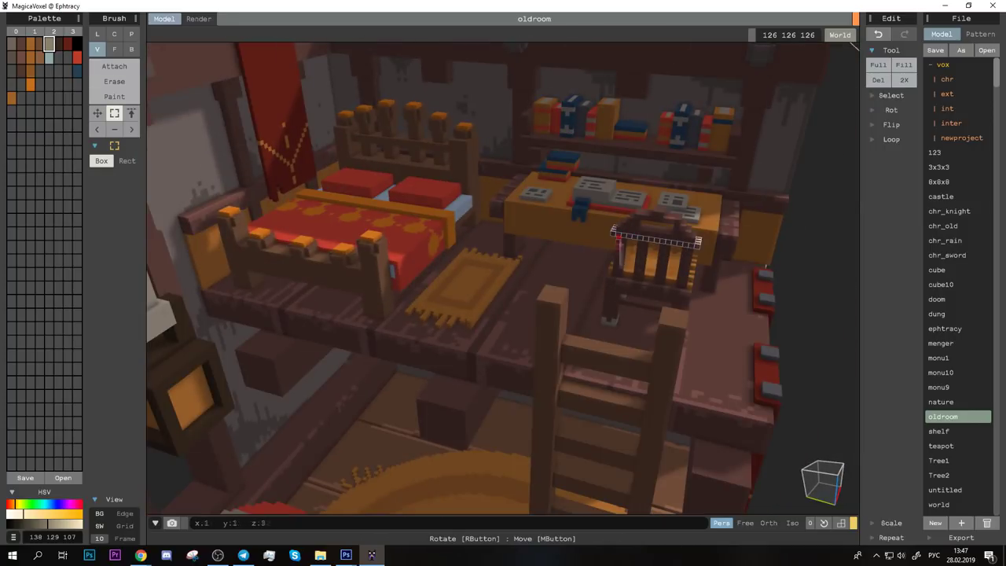
Step: Undo the last chair change and orbit around the room over the rug and red table
{"action": "mouse_move", "coordinate": [688, 305]}
{"action": "right_mouse_down"}
{"action": "mouse_move", "coordinate": [413, 277]}
{"action": "mouse_move", "coordinate": [416, 393]}
{"action": "mouse_move", "coordinate": [550, 330]}
{"action": "mouse_move", "coordinate": [555, 416]}
{"action": "mouse_move", "coordinate": [489, 320]}
{"action": "mouse_move", "coordinate": [390, 269]}
{"action": "right_mouse_up"}
{"action": "key", "text": "ctrl+z"}
{"action": "mouse_move", "coordinate": [467, 293]}
{"action": "right_mouse_down"}
{"action": "mouse_move", "coordinate": [386, 307]}
{"action": "mouse_move", "coordinate": [509, 317]}
{"action": "mouse_move", "coordinate": [442, 292]}
{"action": "mouse_move", "coordinate": [335, 343]}
{"action": "mouse_move", "coordinate": [581, 366]}
{"action": "right_mouse_up"}
{"action": "scroll", "coordinate": [436, 295], "scroll_direction": "up", "scroll_amount": 3}
{"action": "right_click_drag", "start_coordinate": [646, 407], "coordinate": [455, 350]}
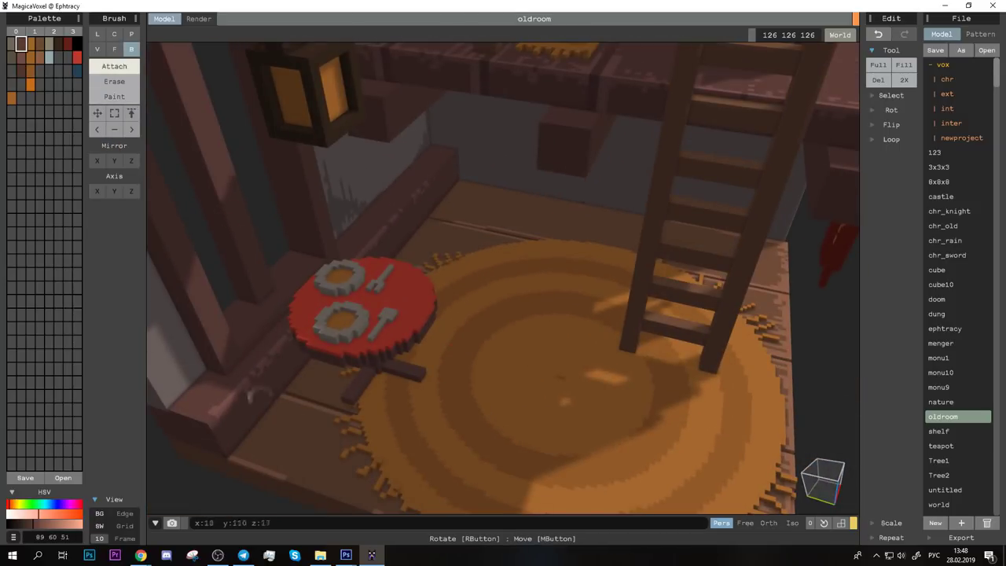
{"action": "mouse_move", "coordinate": [290, 412]}
{"action": "right_mouse_down"}
{"action": "mouse_move", "coordinate": [276, 310]}
{"action": "mouse_move", "coordinate": [474, 343]}
{"action": "mouse_move", "coordinate": [322, 385]}
{"action": "mouse_move", "coordinate": [445, 341]}
{"action": "mouse_move", "coordinate": [314, 233]}
{"action": "right_mouse_up"}
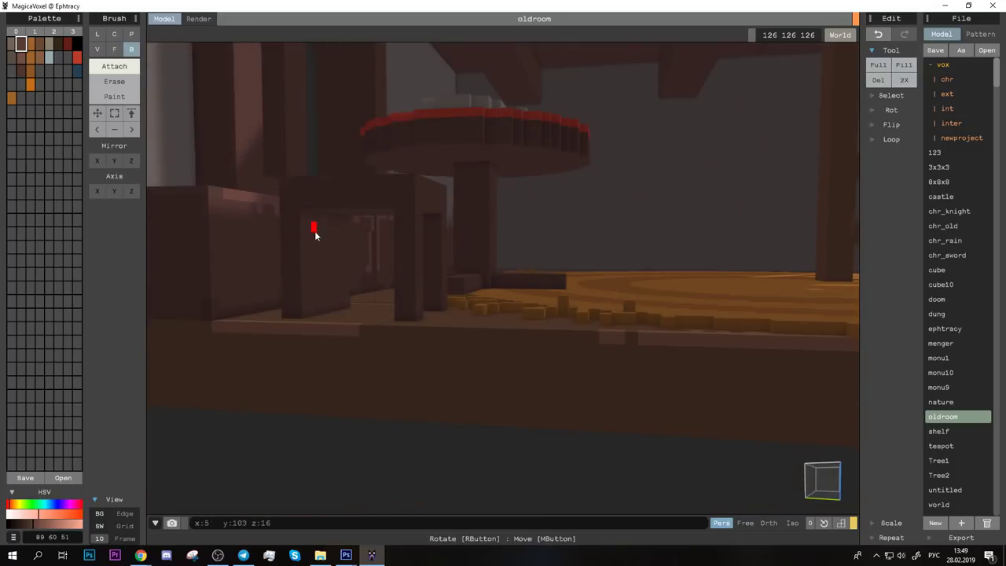
{"action": "mouse_move", "coordinate": [343, 269]}
{"action": "right_mouse_down"}
{"action": "mouse_move", "coordinate": [301, 276]}
{"action": "mouse_move", "coordinate": [384, 294]}
{"action": "mouse_move", "coordinate": [324, 375]}
{"action": "mouse_move", "coordinate": [600, 287]}
{"action": "mouse_move", "coordinate": [539, 294]}
{"action": "mouse_move", "coordinate": [560, 344]}
{"action": "mouse_move", "coordinate": [534, 314]}
{"action": "right_mouse_up"}
Step: Build a large brown bookcase block behind the round table and face its front
{"action": "key", "text": "b"}
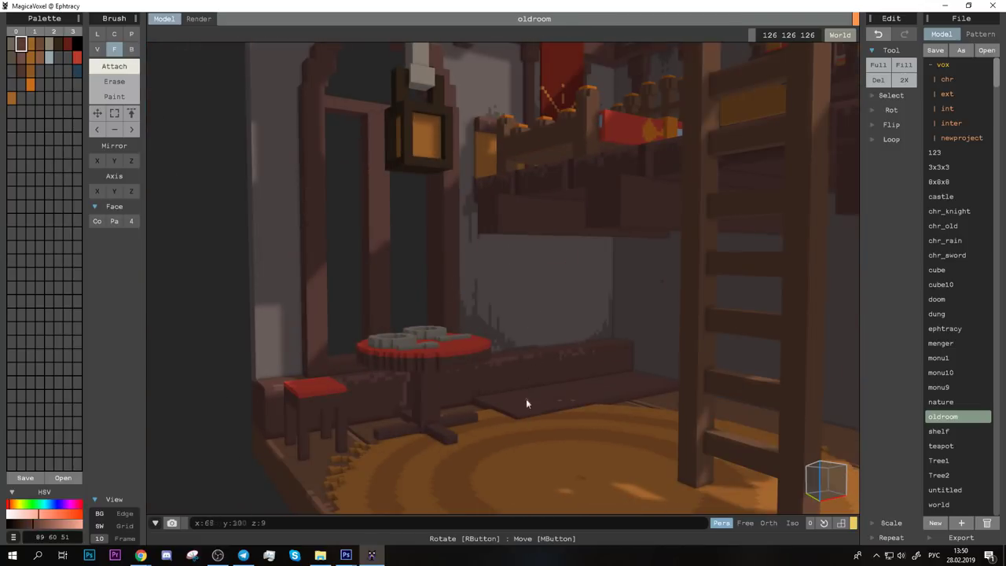
{"action": "left_click_drag", "start_coordinate": [517, 422], "coordinate": [526, 397]}
{"action": "right_click_drag", "start_coordinate": [525, 397], "coordinate": [555, 343]}
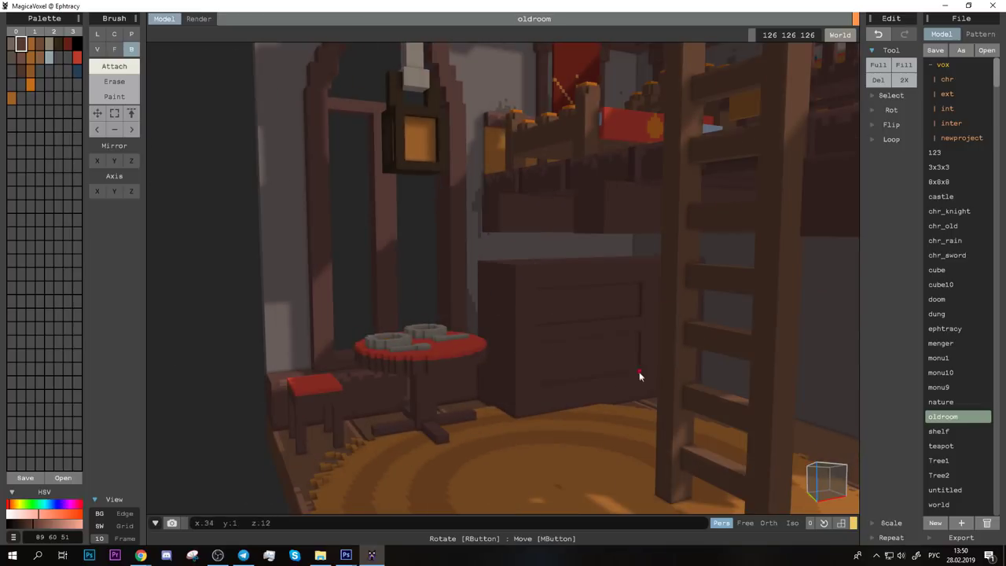
{"action": "mouse_move", "coordinate": [650, 298]}
{"action": "right_mouse_down"}
{"action": "mouse_move", "coordinate": [539, 375]}
{"action": "mouse_move", "coordinate": [728, 370]}
{"action": "mouse_move", "coordinate": [723, 377]}
{"action": "right_mouse_up"}
{"action": "scroll", "coordinate": [571, 337], "scroll_direction": "down", "scroll_amount": 5}
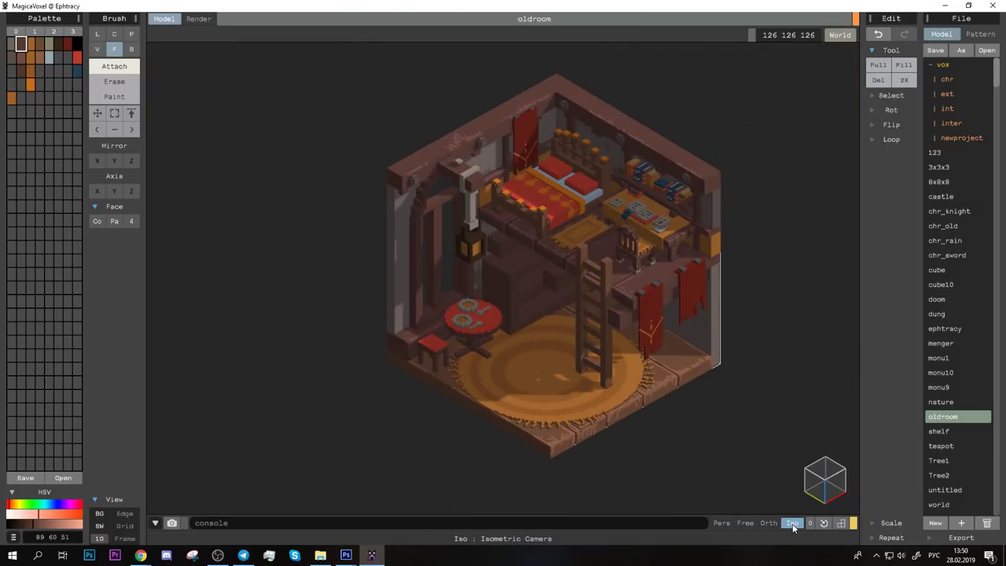
{"action": "scroll", "coordinate": [574, 321], "scroll_direction": "up", "scroll_amount": 6}
{"action": "scroll", "coordinate": [574, 321], "scroll_direction": "up", "scroll_amount": 3}
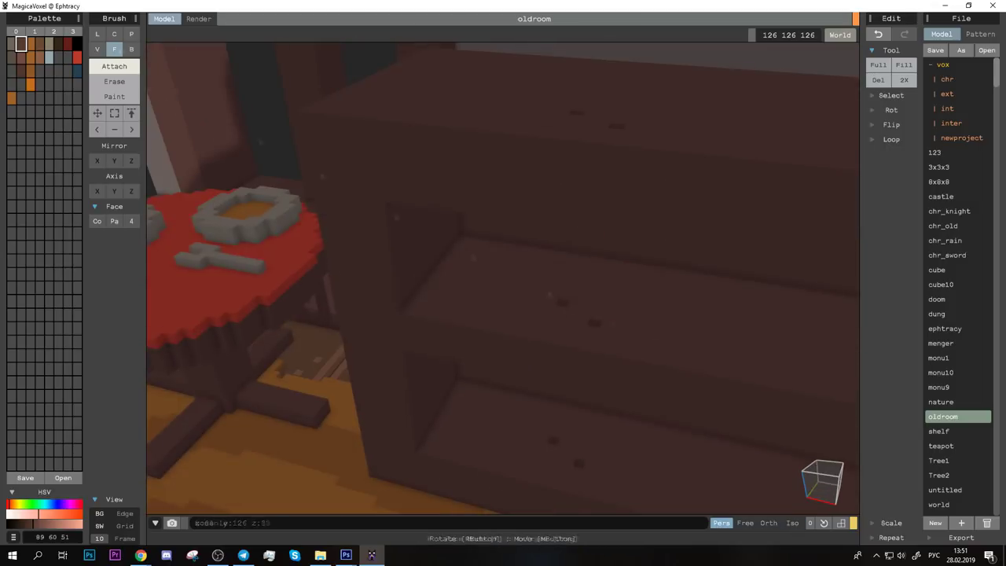
{"action": "scroll", "coordinate": [597, 321], "scroll_direction": "up", "scroll_amount": 2}
{"action": "mouse_move", "coordinate": [582, 312]}
{"action": "right_mouse_down"}
{"action": "mouse_move", "coordinate": [636, 337]}
{"action": "mouse_move", "coordinate": [567, 457]}
{"action": "right_mouse_up"}
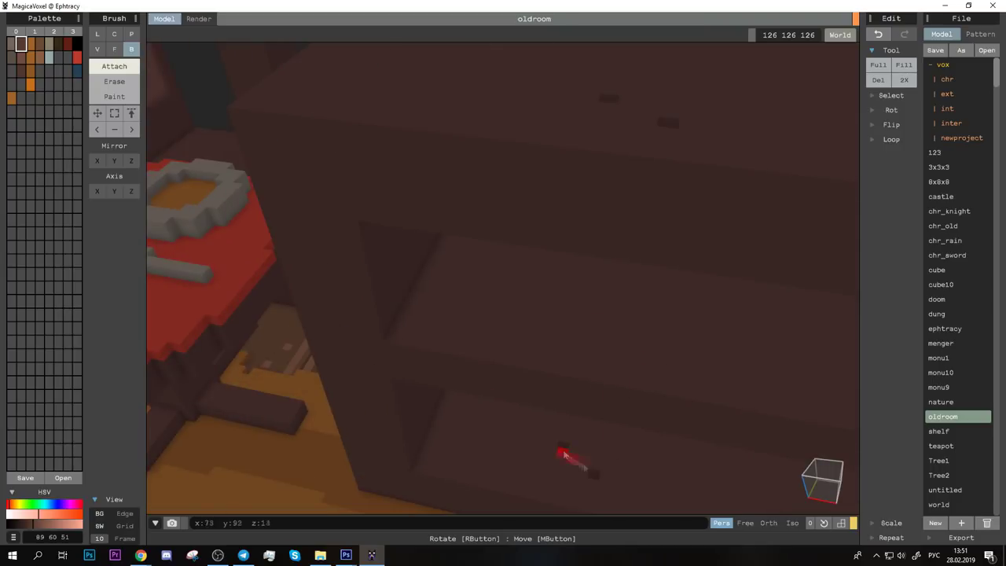
{"action": "right_click_drag", "start_coordinate": [614, 100], "coordinate": [634, 299]}
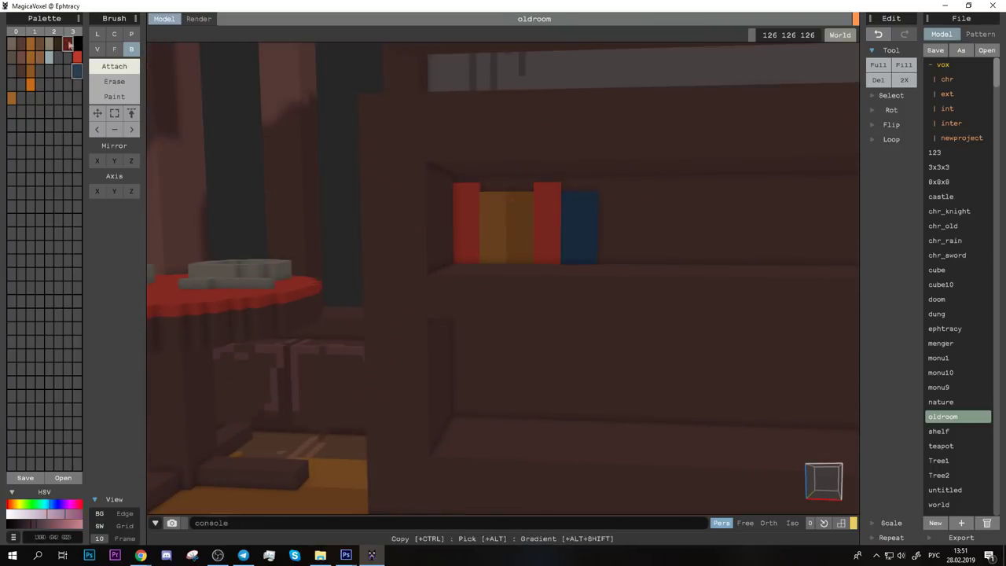
{"action": "right_click_drag", "start_coordinate": [656, 250], "coordinate": [511, 244]}
Step: Copy the top row of books down onto the lower shelf
{"action": "key", "text": "m"}
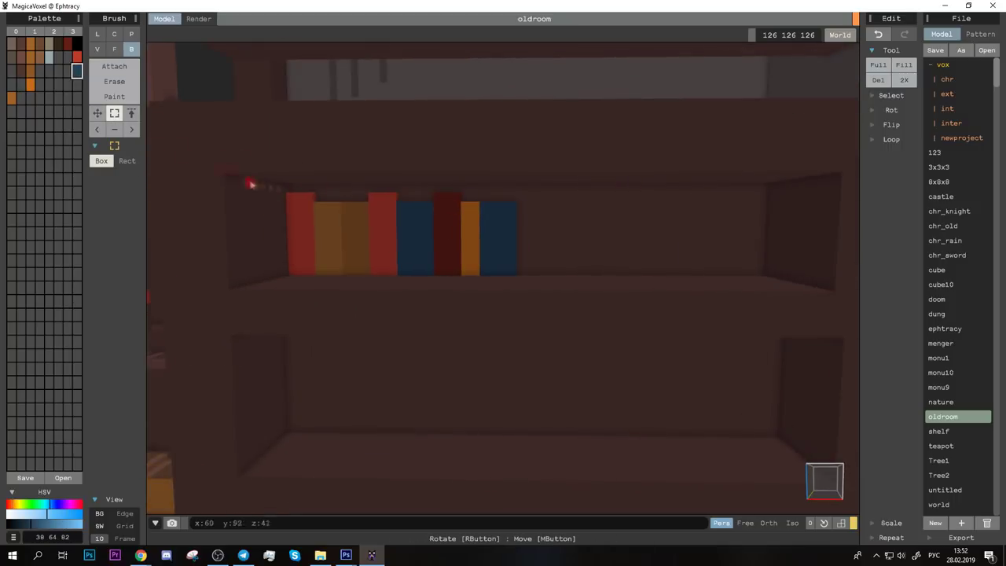
{"action": "mouse_move", "coordinate": [251, 183]}
{"action": "left_mouse_down"}
{"action": "mouse_move", "coordinate": [511, 272]}
{"action": "mouse_move", "coordinate": [731, 275]}
{"action": "left_mouse_up"}
{"action": "left_click_drag", "start_coordinate": [557, 235], "coordinate": [576, 236]}
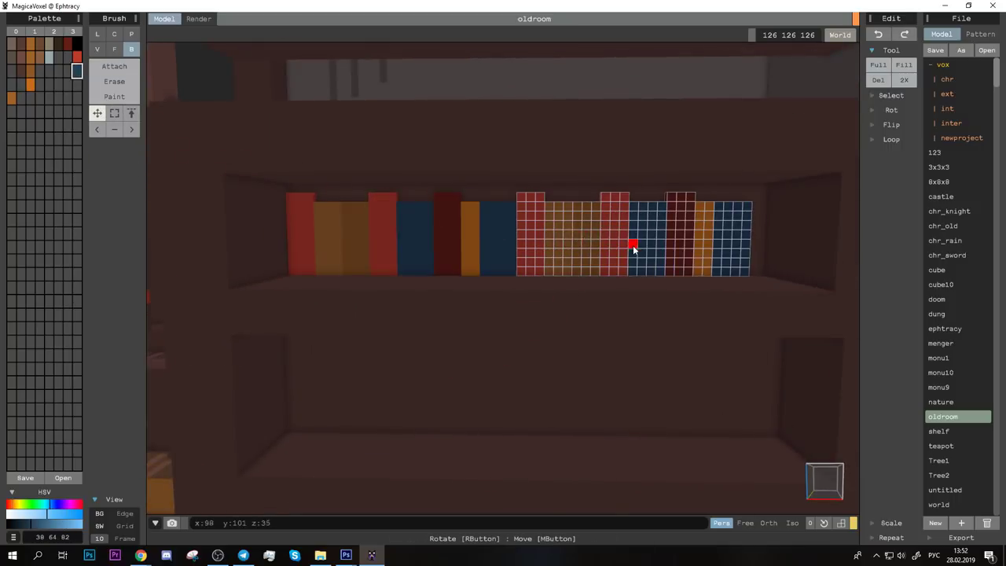
{"action": "right_click_drag", "start_coordinate": [635, 250], "coordinate": [654, 231]}
{"action": "left_click_drag", "start_coordinate": [632, 250], "coordinate": [629, 406]}
{"action": "mouse_move", "coordinate": [630, 406]}
{"action": "right_mouse_down"}
{"action": "mouse_move", "coordinate": [514, 377]}
{"action": "mouse_move", "coordinate": [579, 398]}
{"action": "right_mouse_up"}
{"action": "mouse_move", "coordinate": [580, 397]}
{"action": "left_mouse_down"}
{"action": "mouse_move", "coordinate": [366, 386]}
{"action": "mouse_move", "coordinate": [563, 386]}
{"action": "left_mouse_up"}
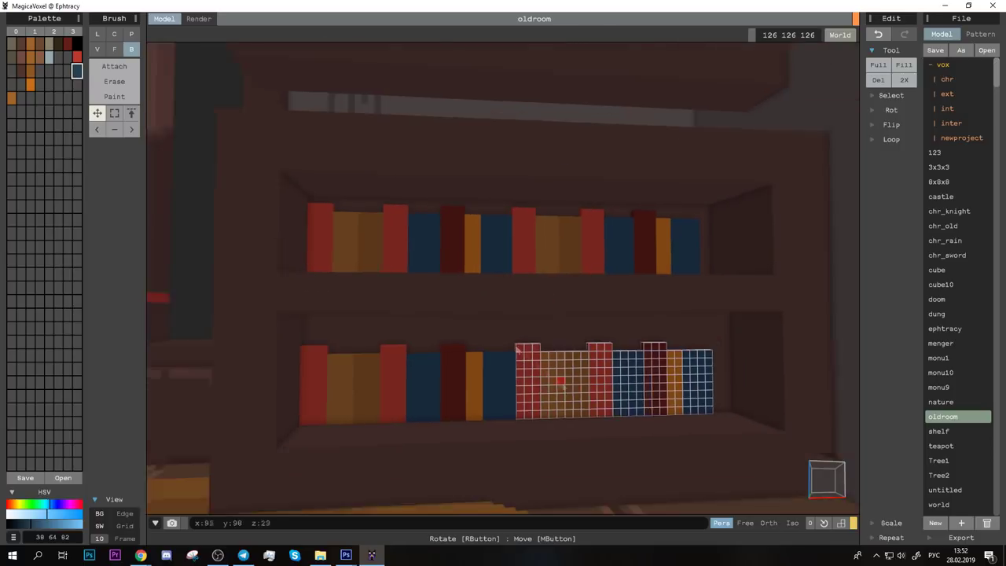
{"action": "left_click", "coordinate": [114, 113]}
Step: Push individual red, orange and blue books out to uneven depths on both shelves
{"action": "left_click", "coordinate": [114, 66]}
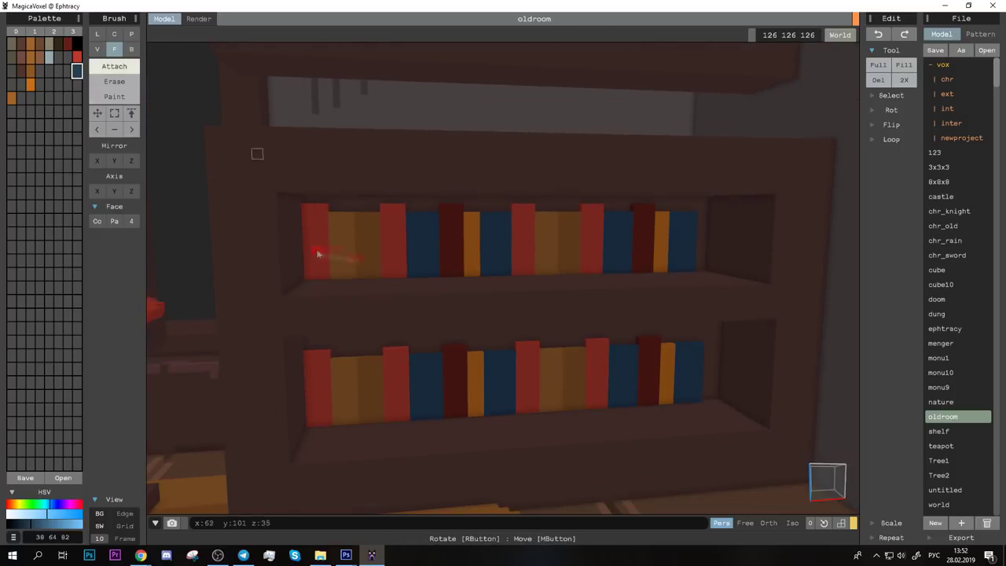
{"action": "left_click", "coordinate": [346, 271], "text": "alt"}
{"action": "right_click_drag", "start_coordinate": [462, 254], "coordinate": [472, 265]}
{"action": "left_click_drag", "start_coordinate": [472, 265], "coordinate": [584, 269], "text": "alt"}
{"action": "left_click", "coordinate": [664, 254]}
{"action": "left_click", "coordinate": [696, 285]}
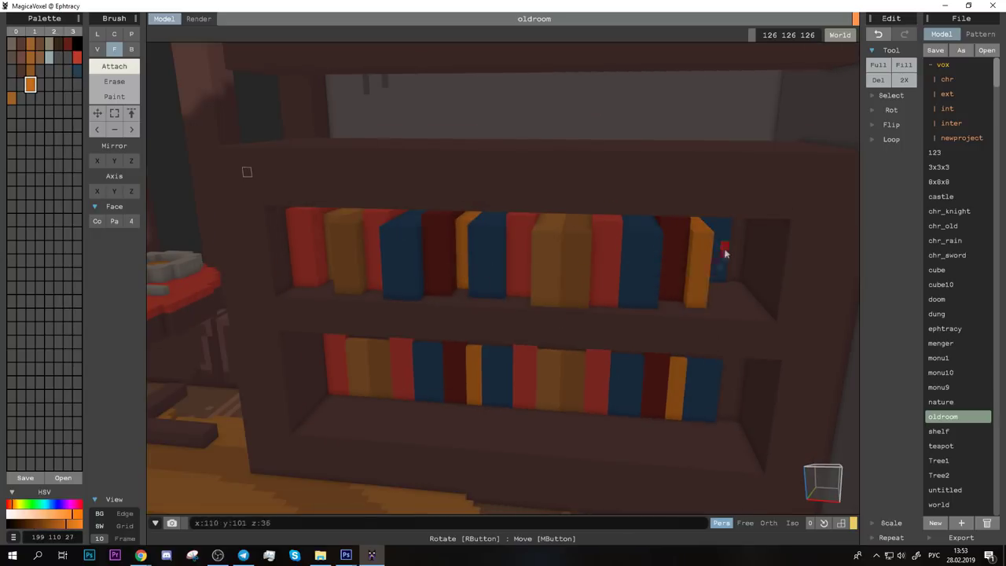
{"action": "left_click", "coordinate": [723, 271]}
{"action": "left_click", "coordinate": [315, 404]}
{"action": "left_click", "coordinate": [386, 365]}
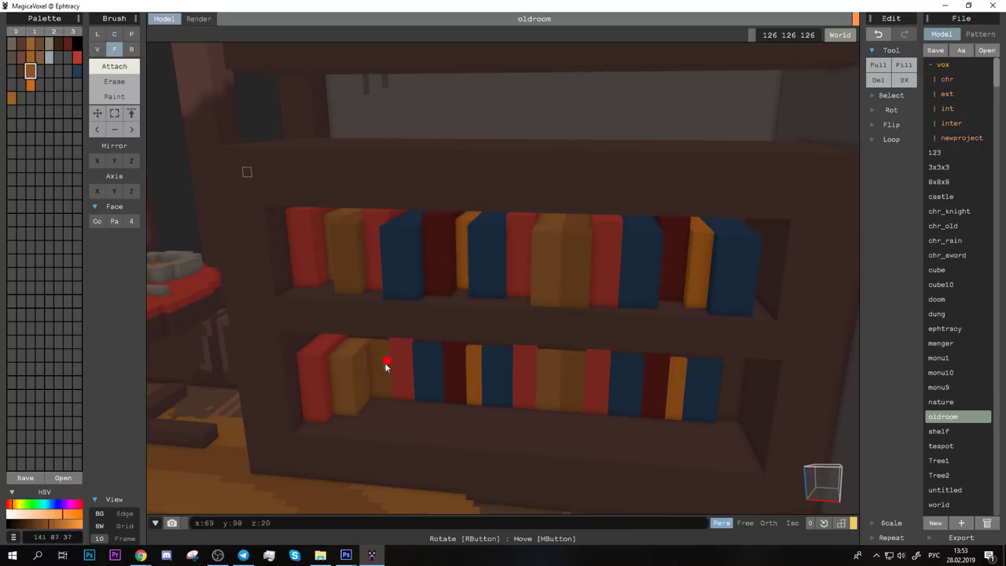
{"action": "left_click", "coordinate": [467, 380], "text": "alt"}
{"action": "left_click", "coordinate": [468, 381]}
{"action": "left_click", "coordinate": [518, 409], "text": "alt"}
{"action": "left_click", "coordinate": [518, 408]}
Step: Orbit around the filled bookcase and set up single-voxel painting with the brown wood colour
{"action": "left_click", "coordinate": [688, 393], "text": "alt"}
{"action": "right_click_drag", "start_coordinate": [687, 393], "coordinate": [545, 366]}
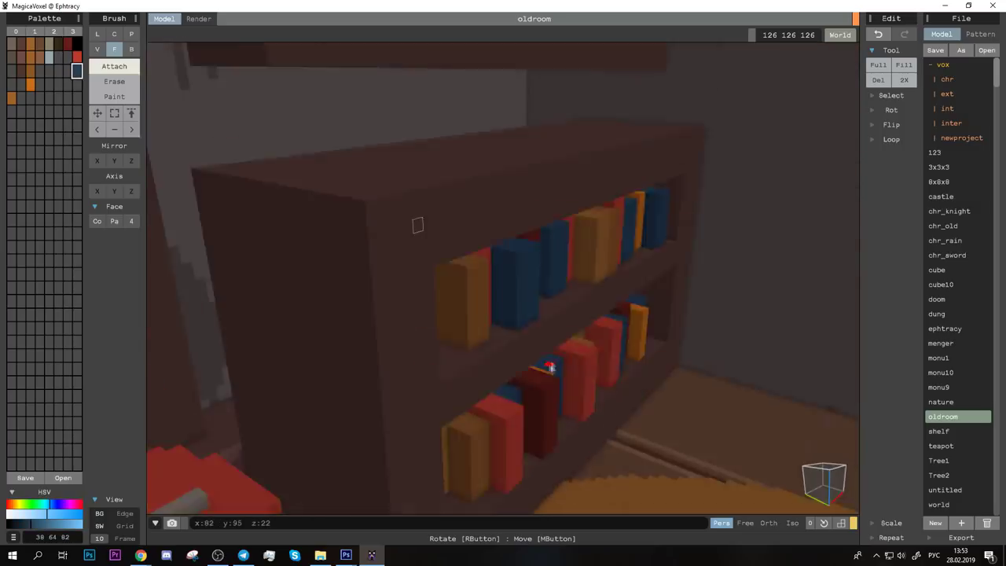
{"action": "scroll", "coordinate": [546, 366], "scroll_direction": "down", "scroll_amount": 5}
{"action": "scroll", "coordinate": [546, 366], "scroll_direction": "up", "scroll_amount": 5}
{"action": "left_click", "coordinate": [98, 49]}
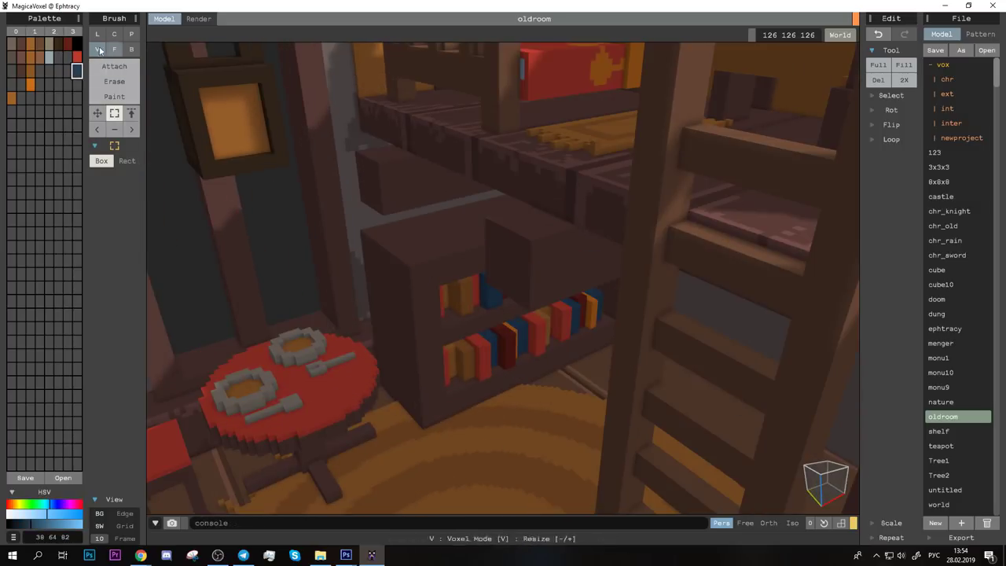
{"action": "left_click", "coordinate": [380, 167], "text": "alt"}
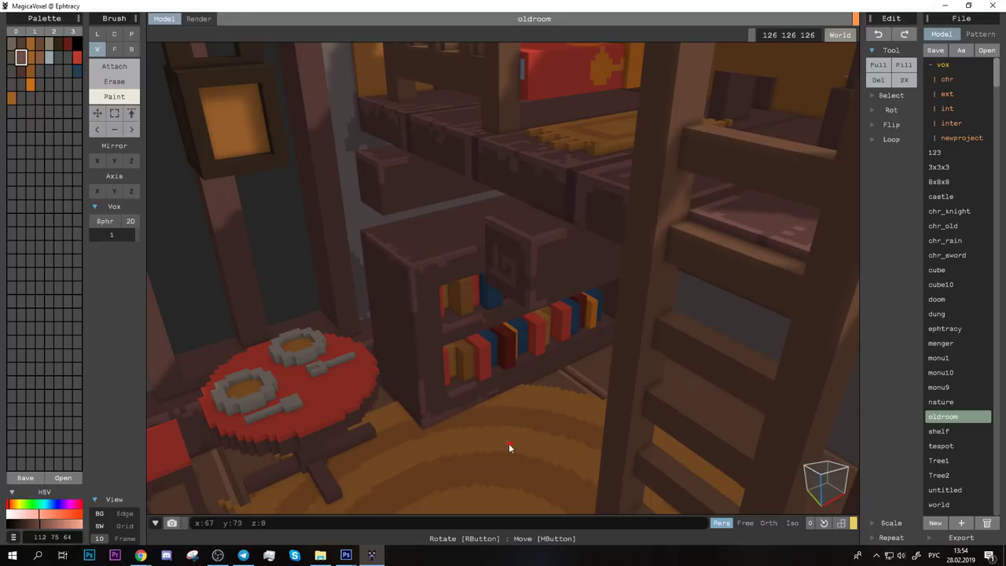
{"action": "scroll", "coordinate": [519, 393], "scroll_direction": "down", "scroll_amount": 5}
{"action": "scroll", "coordinate": [715, 178], "scroll_direction": "up", "scroll_amount": 4}
{"action": "scroll", "coordinate": [550, 328], "scroll_direction": "down", "scroll_amount": 4}
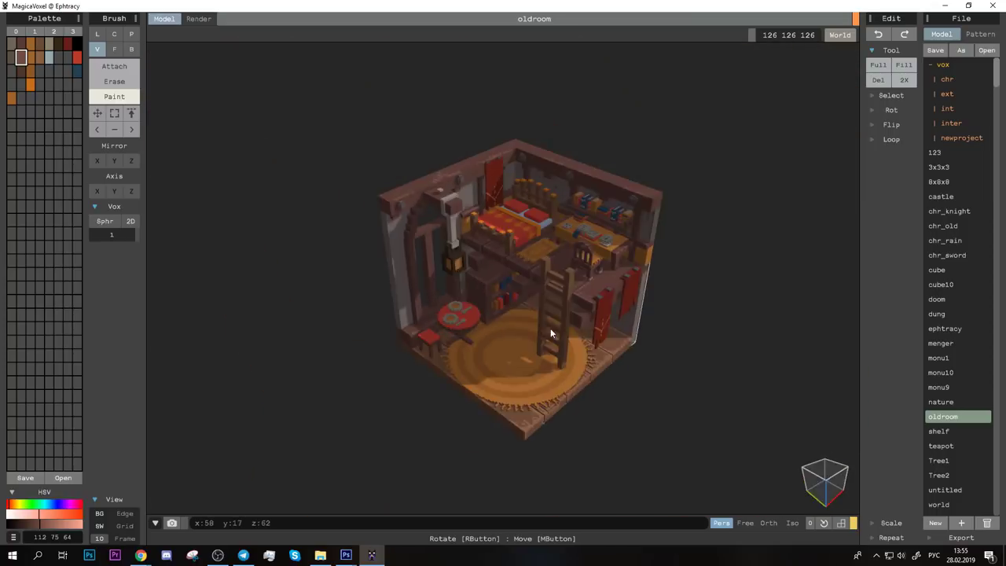
Step: Switch to the rendered view and swing the sun to a new angle
{"action": "left_click", "coordinate": [198, 18]}
{"action": "left_click", "coordinate": [163, 18]}
{"action": "left_click", "coordinate": [163, 18]}
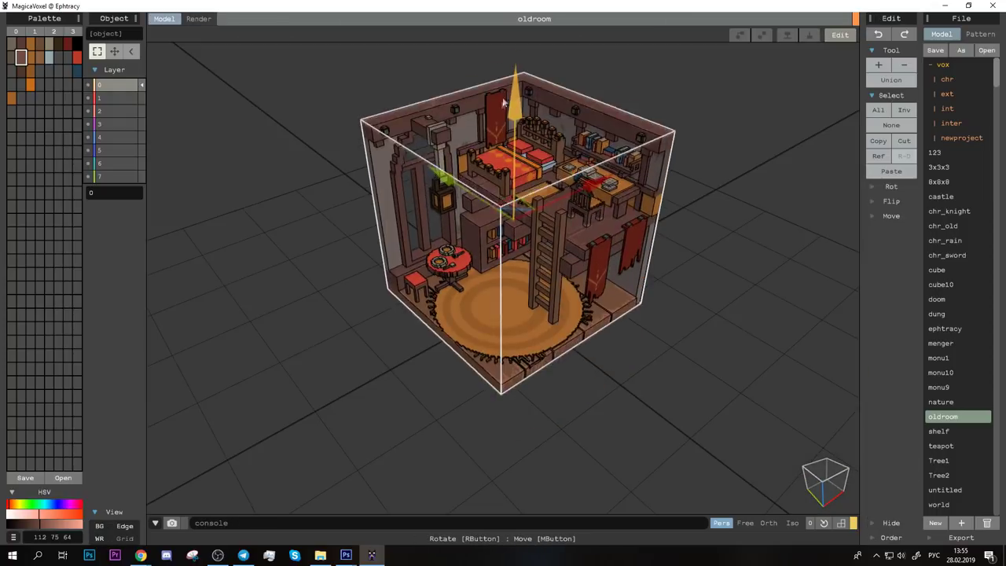
{"action": "left_click", "coordinate": [201, 19]}
{"action": "mouse_move", "coordinate": [99, 80]}
{"action": "left_mouse_down"}
{"action": "mouse_move", "coordinate": [195, 90]}
{"action": "mouse_move", "coordinate": [135, 94]}
{"action": "left_mouse_up"}
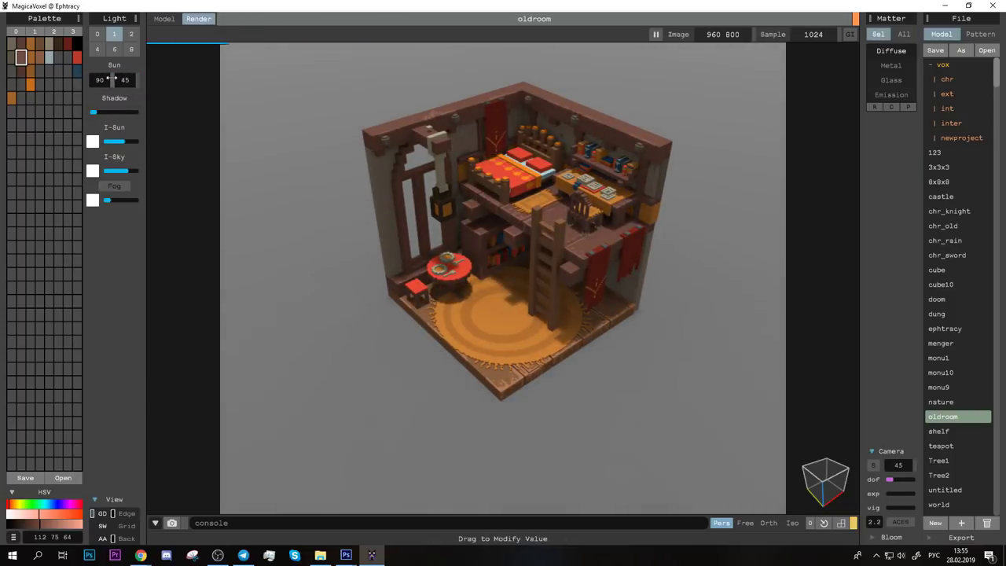
{"action": "left_click", "coordinate": [163, 18]}
{"action": "left_click", "coordinate": [198, 19]}
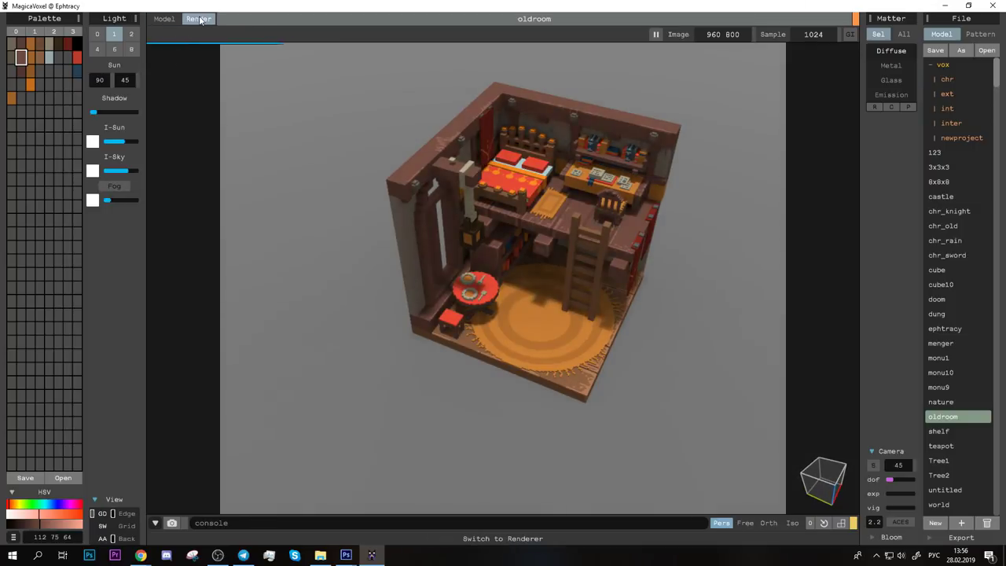
{"action": "right_click_drag", "start_coordinate": [690, 454], "coordinate": [637, 362]}
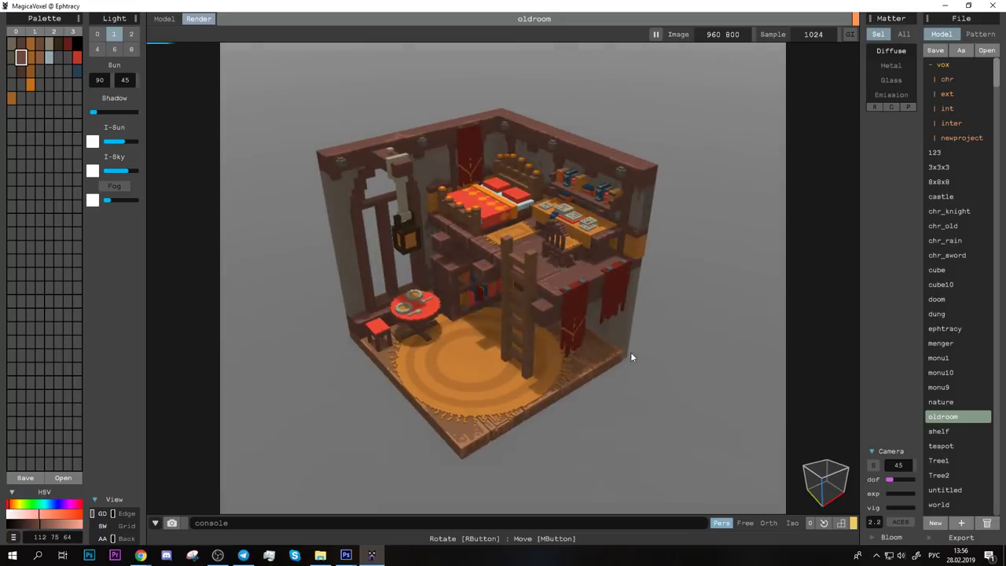
Step: Deepen the shadows, turn sun and sky light to full, and lower the sun angle
{"action": "mouse_move", "coordinate": [631, 354]}
{"action": "right_mouse_down"}
{"action": "mouse_move", "coordinate": [452, 305]}
{"action": "mouse_move", "coordinate": [425, 330]}
{"action": "right_mouse_up"}
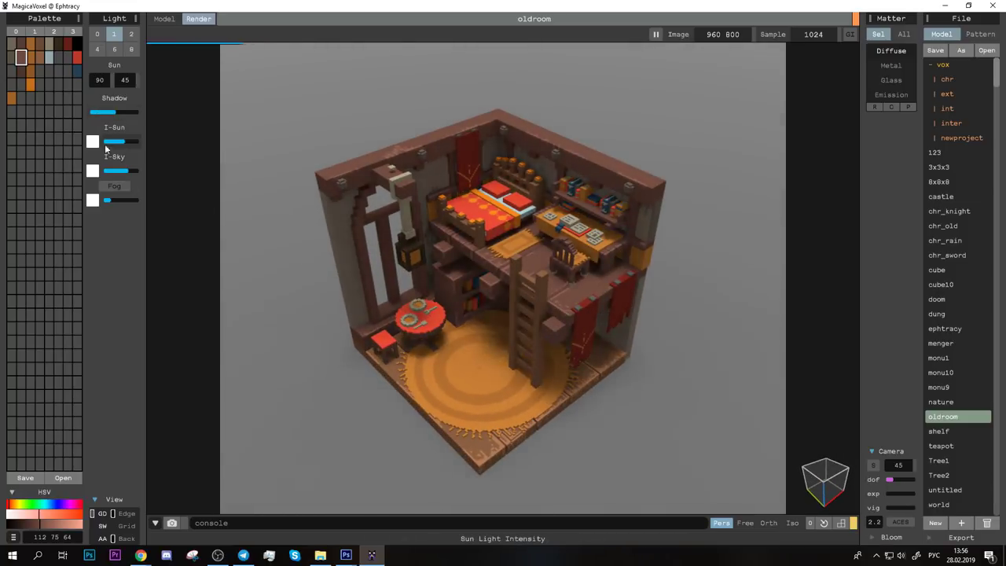
{"action": "left_click_drag", "start_coordinate": [124, 141], "coordinate": [153, 140]}
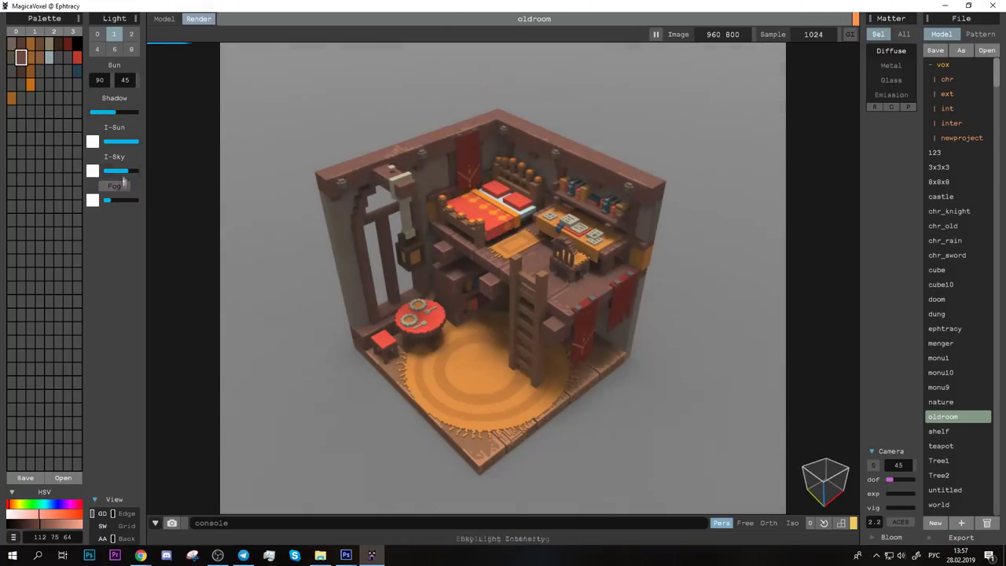
{"action": "left_click_drag", "start_coordinate": [126, 171], "coordinate": [140, 171]}
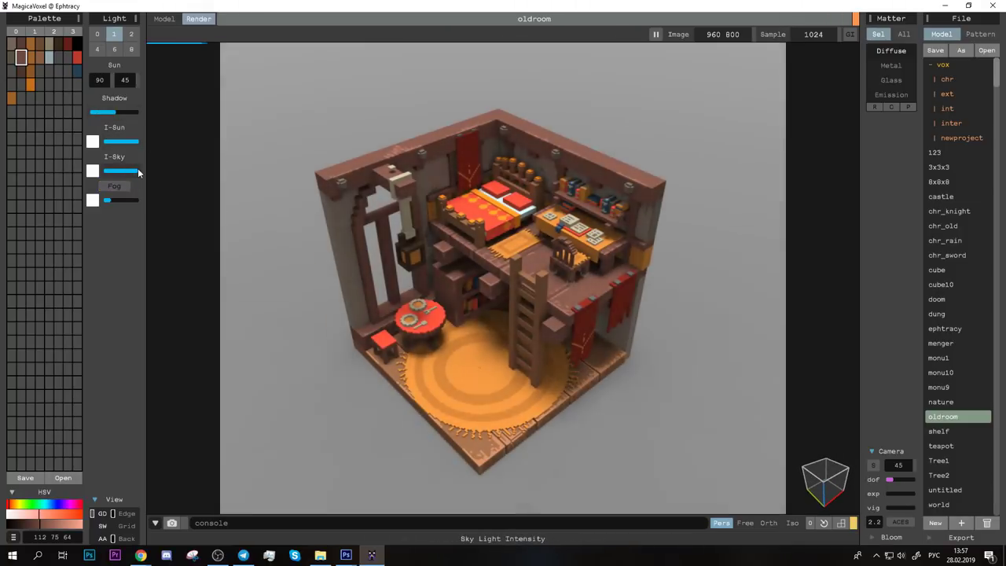
{"action": "left_click_drag", "start_coordinate": [100, 79], "coordinate": [68, 84]}
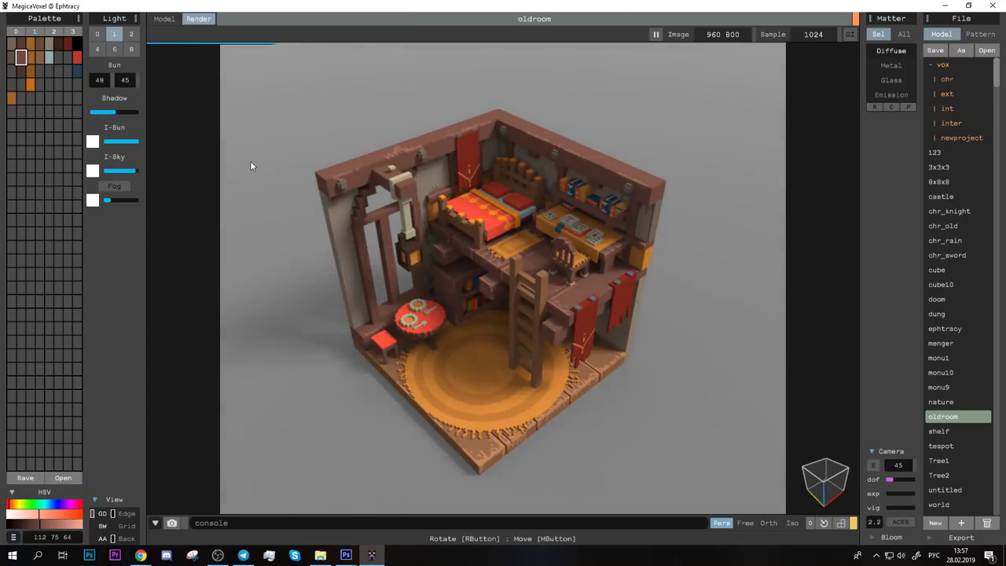
Step: Make the lantern's orange colour emissive with tuned power and soft glow, and dim the sun
{"action": "left_click", "coordinate": [30, 57]}
{"action": "left_click", "coordinate": [891, 94]}
{"action": "left_click", "coordinate": [890, 164]}
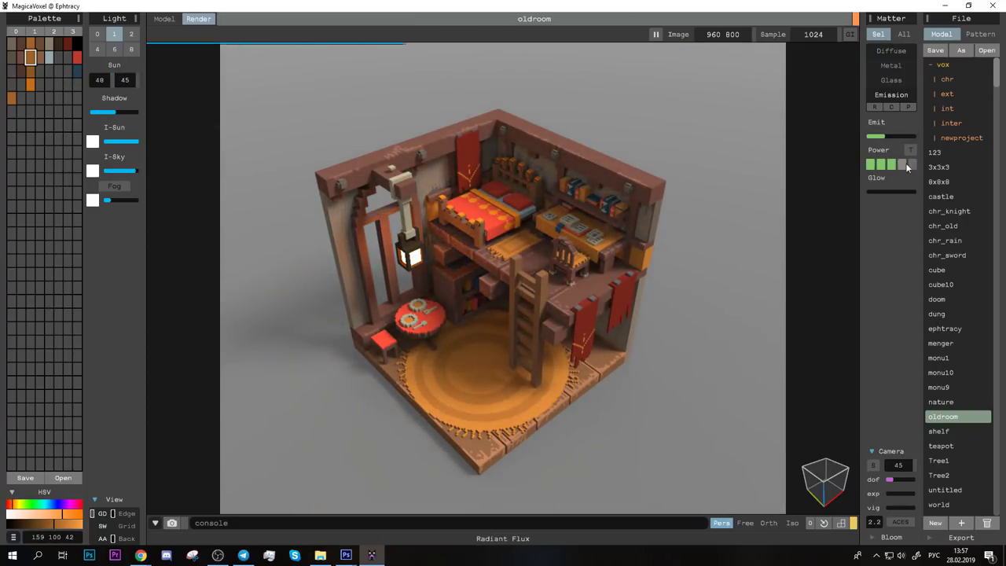
{"action": "left_click", "coordinate": [902, 164]}
{"action": "left_click", "coordinate": [116, 141]}
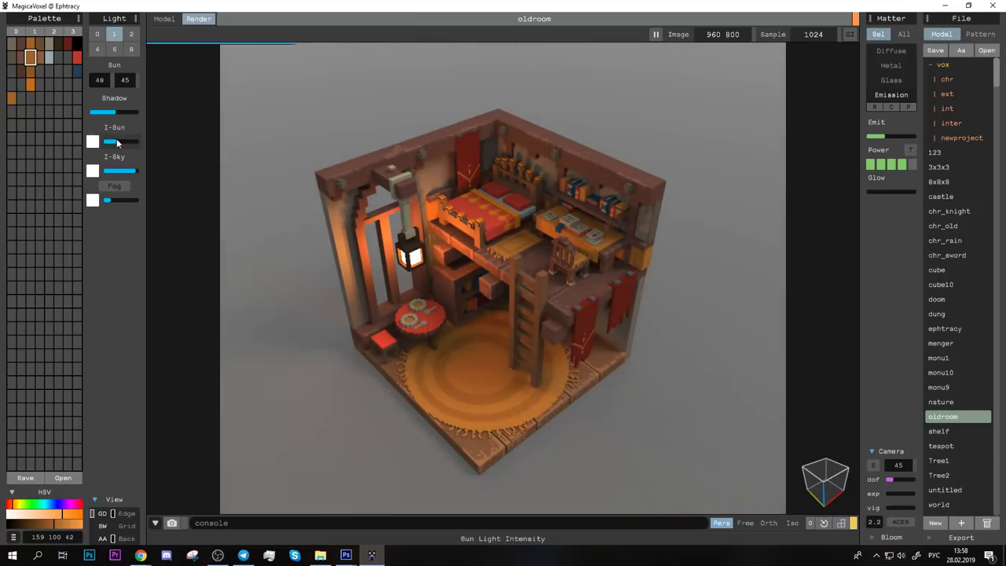
{"action": "left_click", "coordinate": [880, 136]}
{"action": "left_click", "coordinate": [882, 192]}
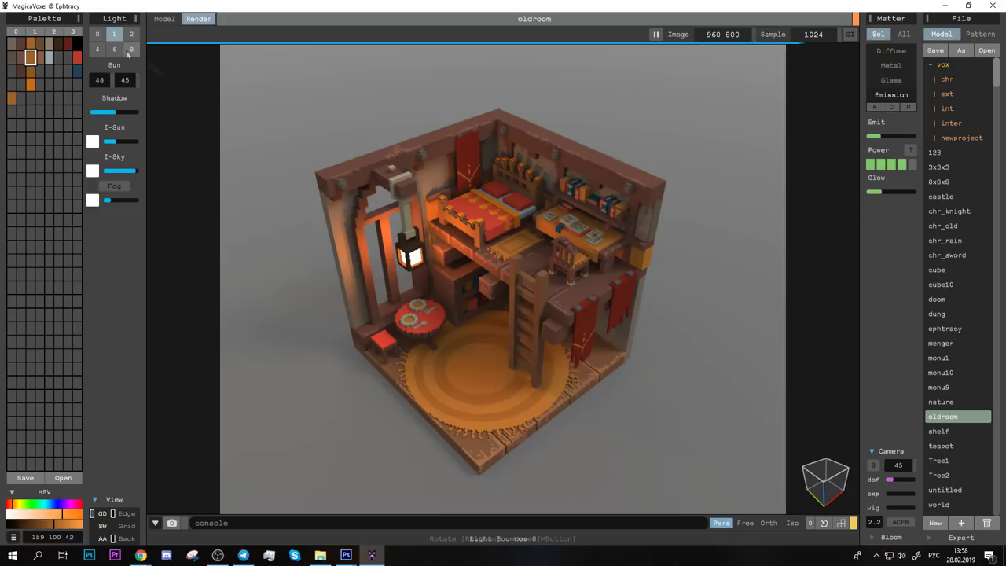
Step: Return to model editing and zoom in over the black box on the desk
{"action": "key", "text": "Tab"}
{"action": "scroll", "coordinate": [503, 275], "scroll_direction": "up", "scroll_amount": 5}
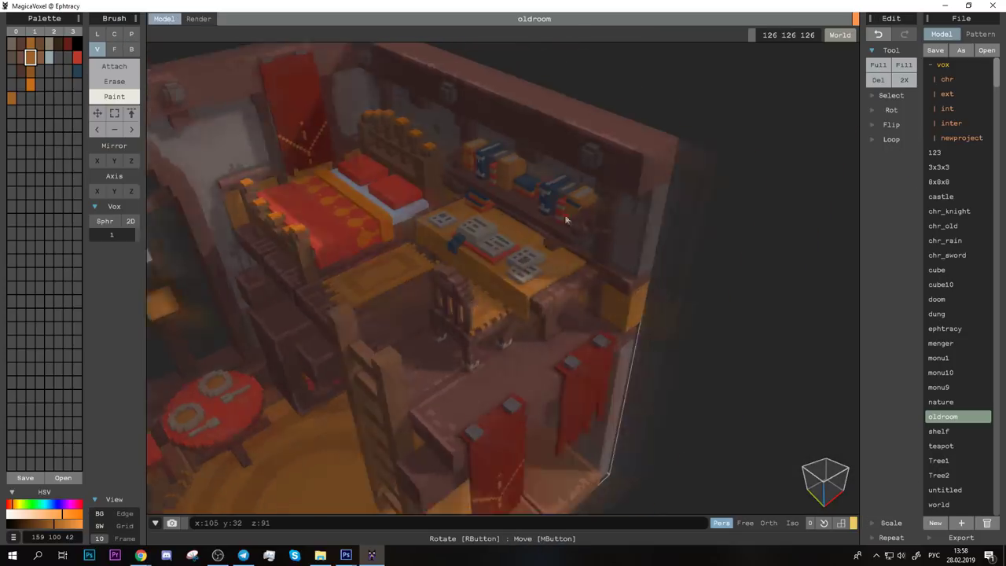
{"action": "mouse_move", "coordinate": [503, 276]}
{"action": "right_mouse_down"}
{"action": "mouse_move", "coordinate": [641, 260]}
{"action": "mouse_move", "coordinate": [613, 235]}
{"action": "right_mouse_up"}
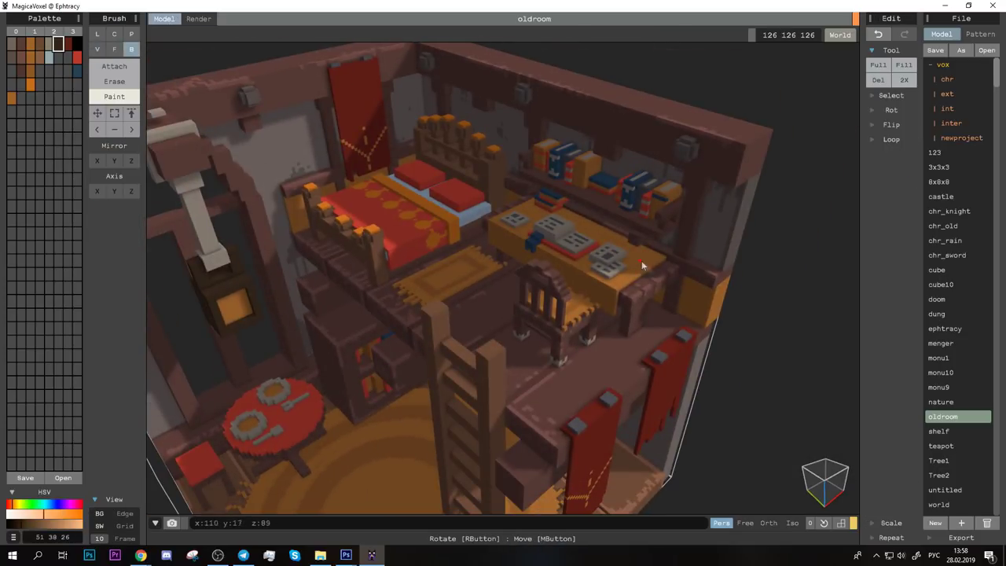
{"action": "key", "text": "1"}
{"action": "key", "text": "f"}
{"action": "scroll", "coordinate": [651, 155], "scroll_direction": "up", "scroll_amount": 5}
{"action": "key", "text": "b"}
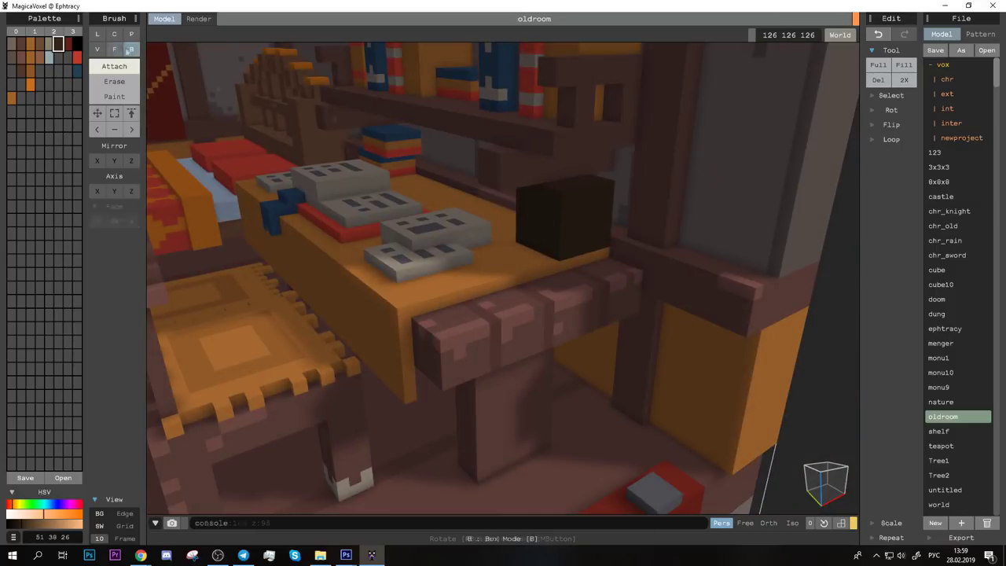
Step: Cut an orange window pane into the desk box to form a lantern, then view the render
{"action": "left_click", "coordinate": [597, 238]}
{"action": "key", "text": "3"}
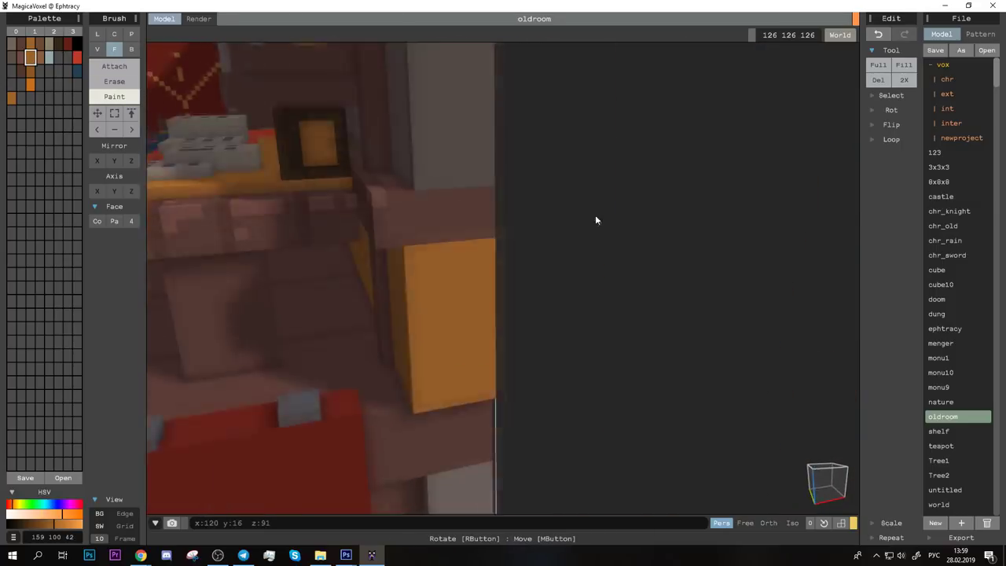
{"action": "scroll", "coordinate": [596, 215], "scroll_direction": "up", "scroll_amount": 5}
{"action": "key", "text": "2"}
{"action": "key", "text": "f"}
{"action": "scroll", "coordinate": [241, 208], "scroll_direction": "down", "scroll_amount": 5}
{"action": "key", "text": "b"}
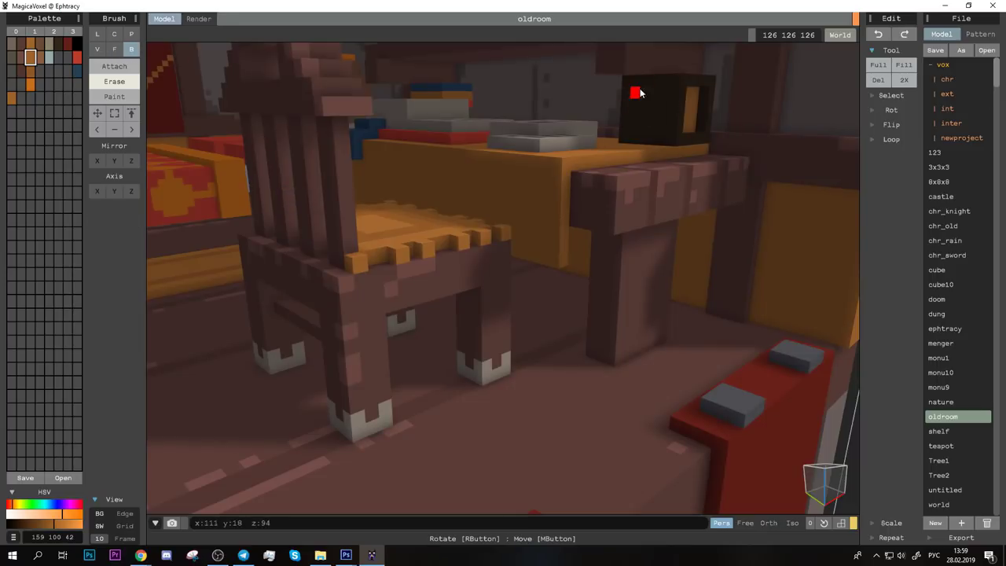
{"action": "scroll", "coordinate": [393, 236], "scroll_direction": "down", "scroll_amount": 5}
{"action": "left_click", "coordinate": [198, 18]}
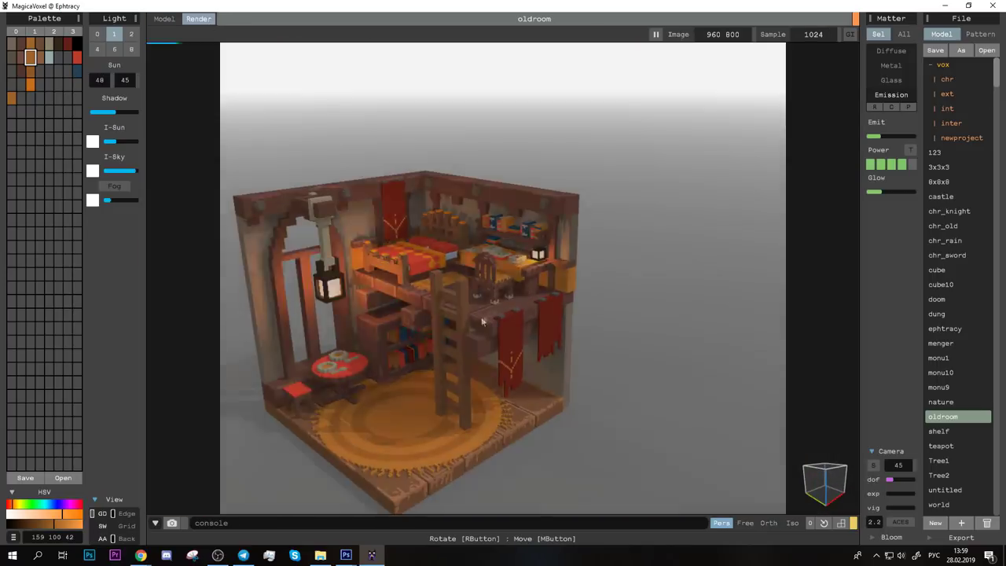